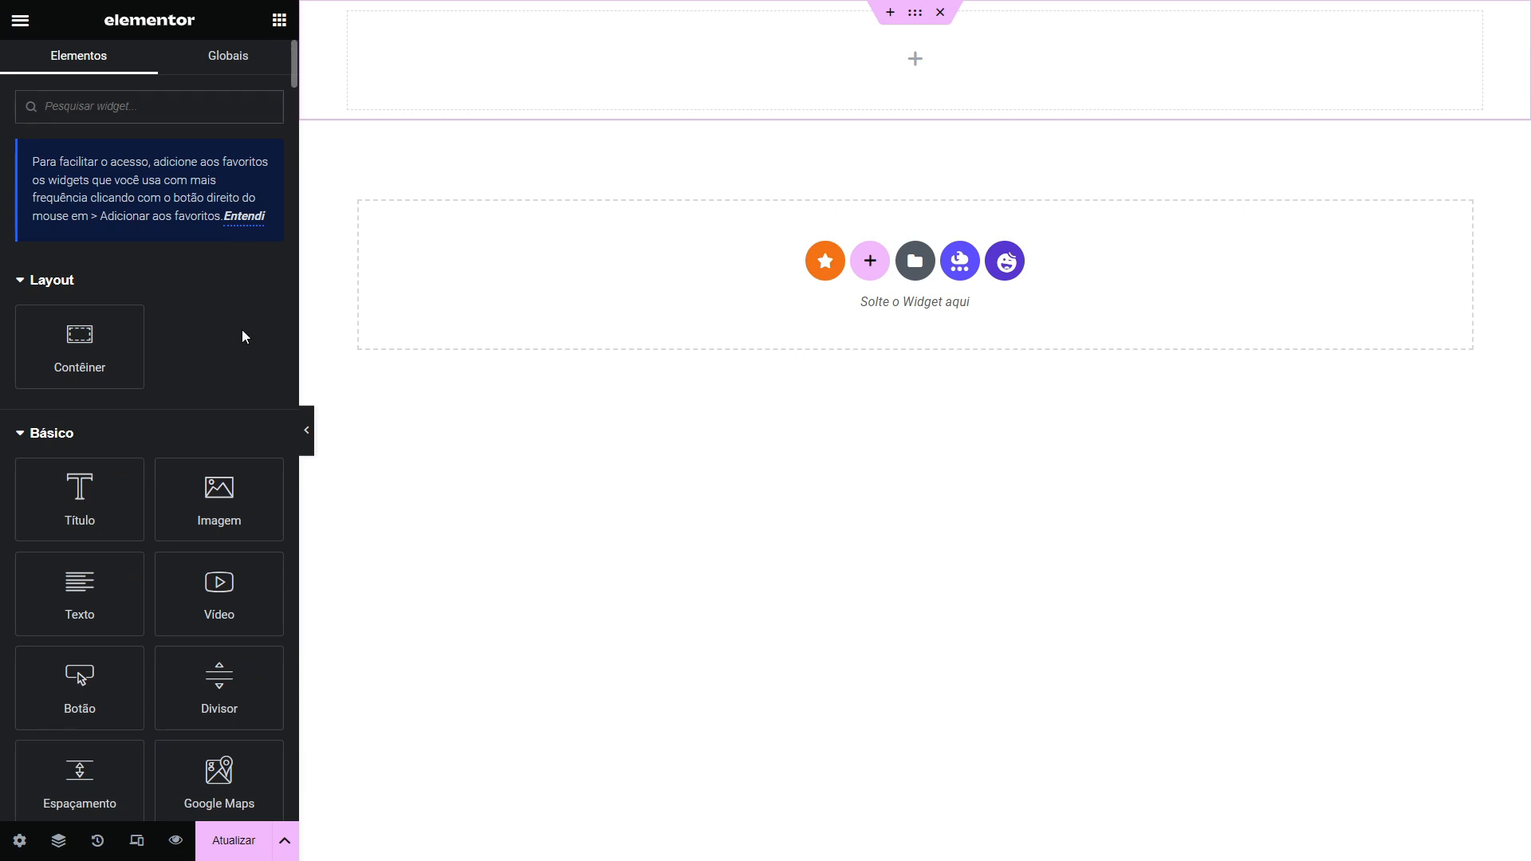
Step: Add a Form widget to the empty container and name the form "Formulário de Contato"
scroll(232, 389, down, 8)
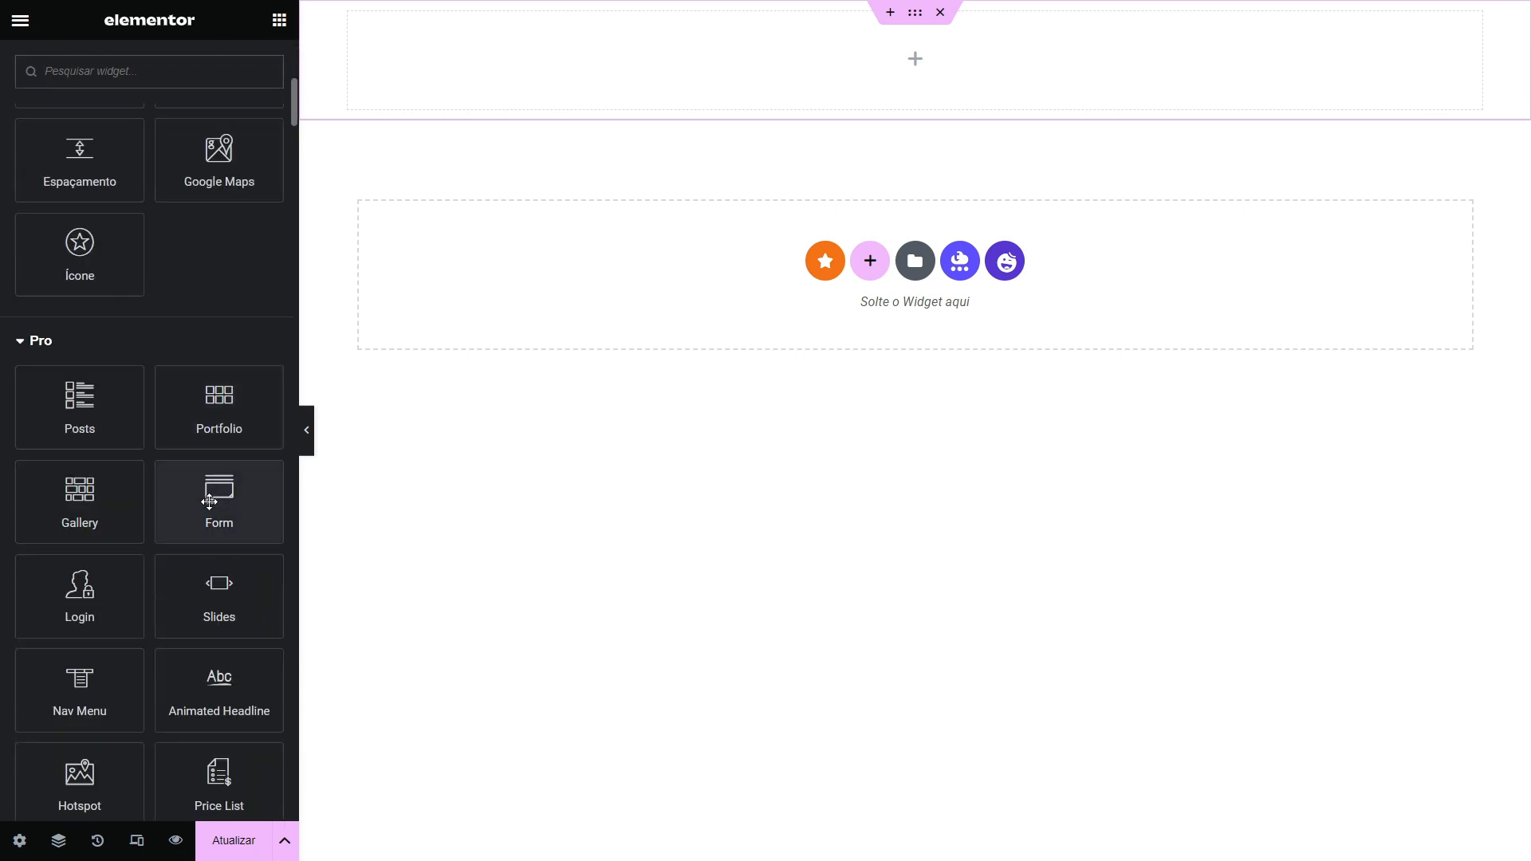
drag(209, 500, 748, 86)
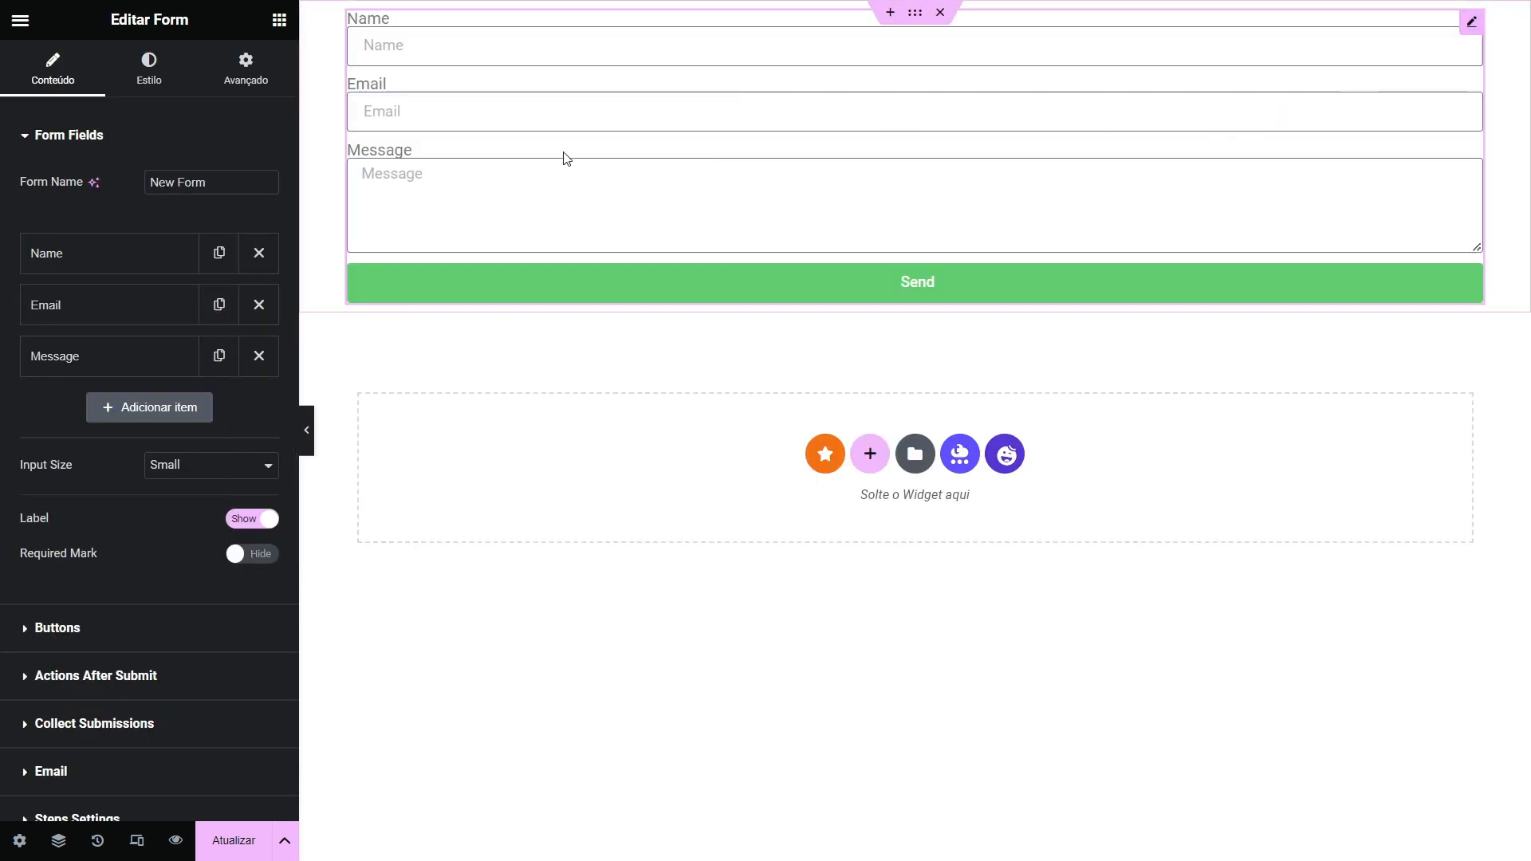
triple_click(186, 181)
text(F)
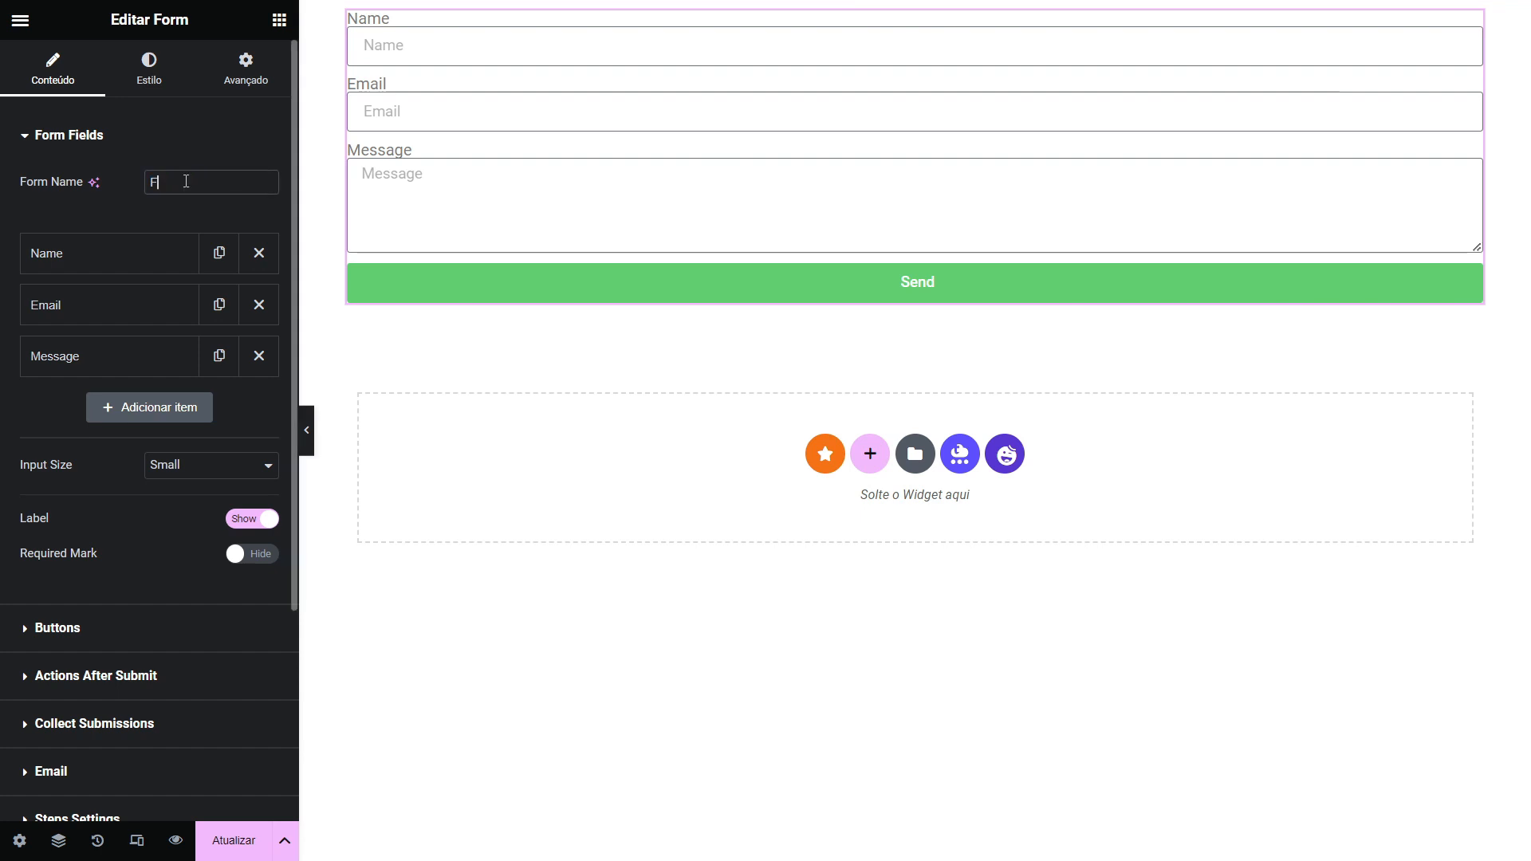
text(ormulário de Contato)
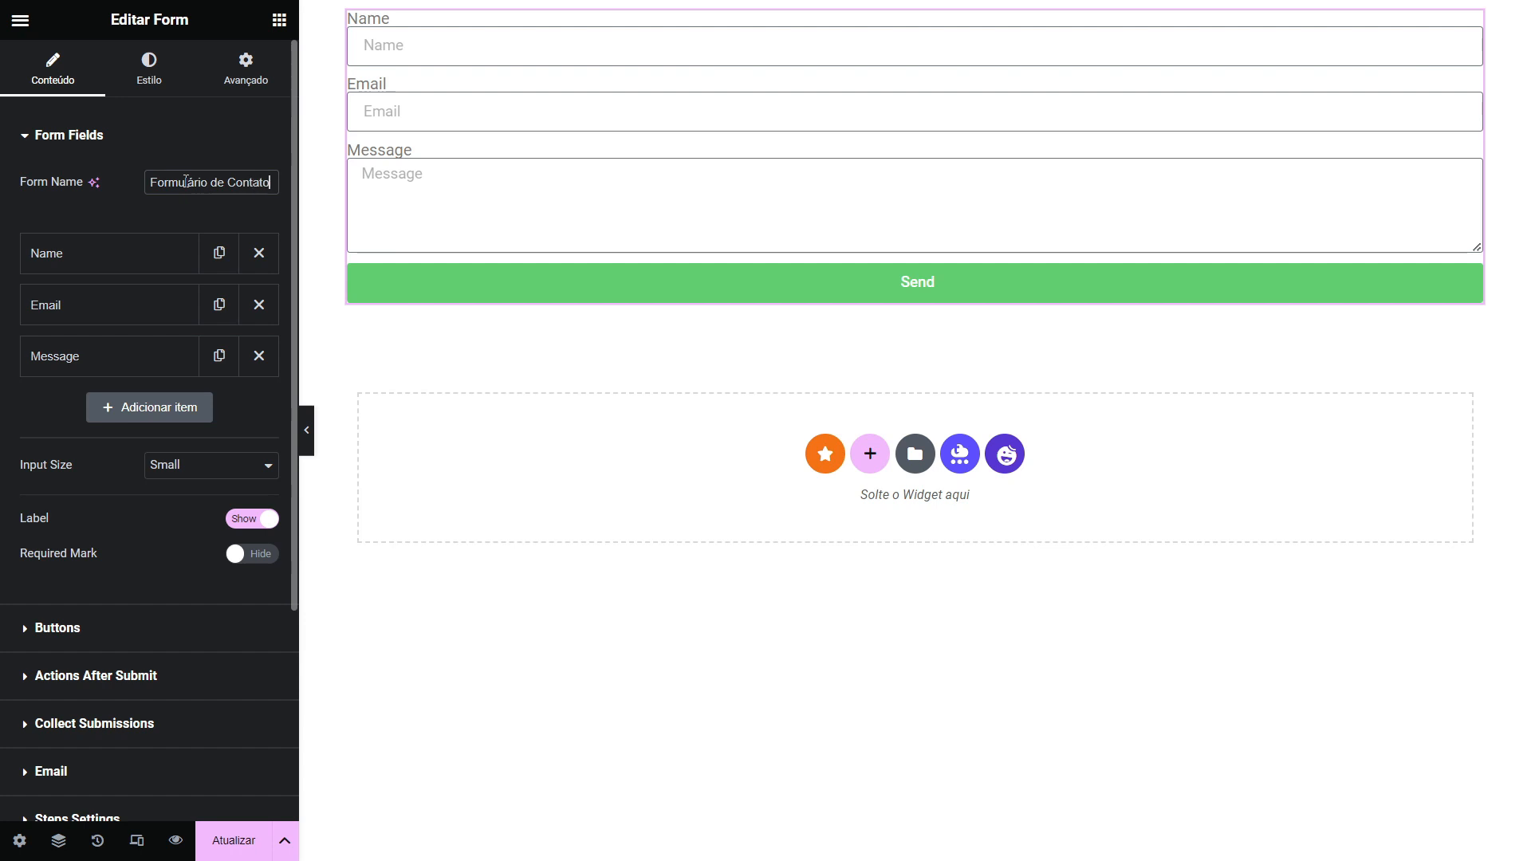
Step: Set the Name field's label and placeholder to "Nome" and make the field required
click(87, 253)
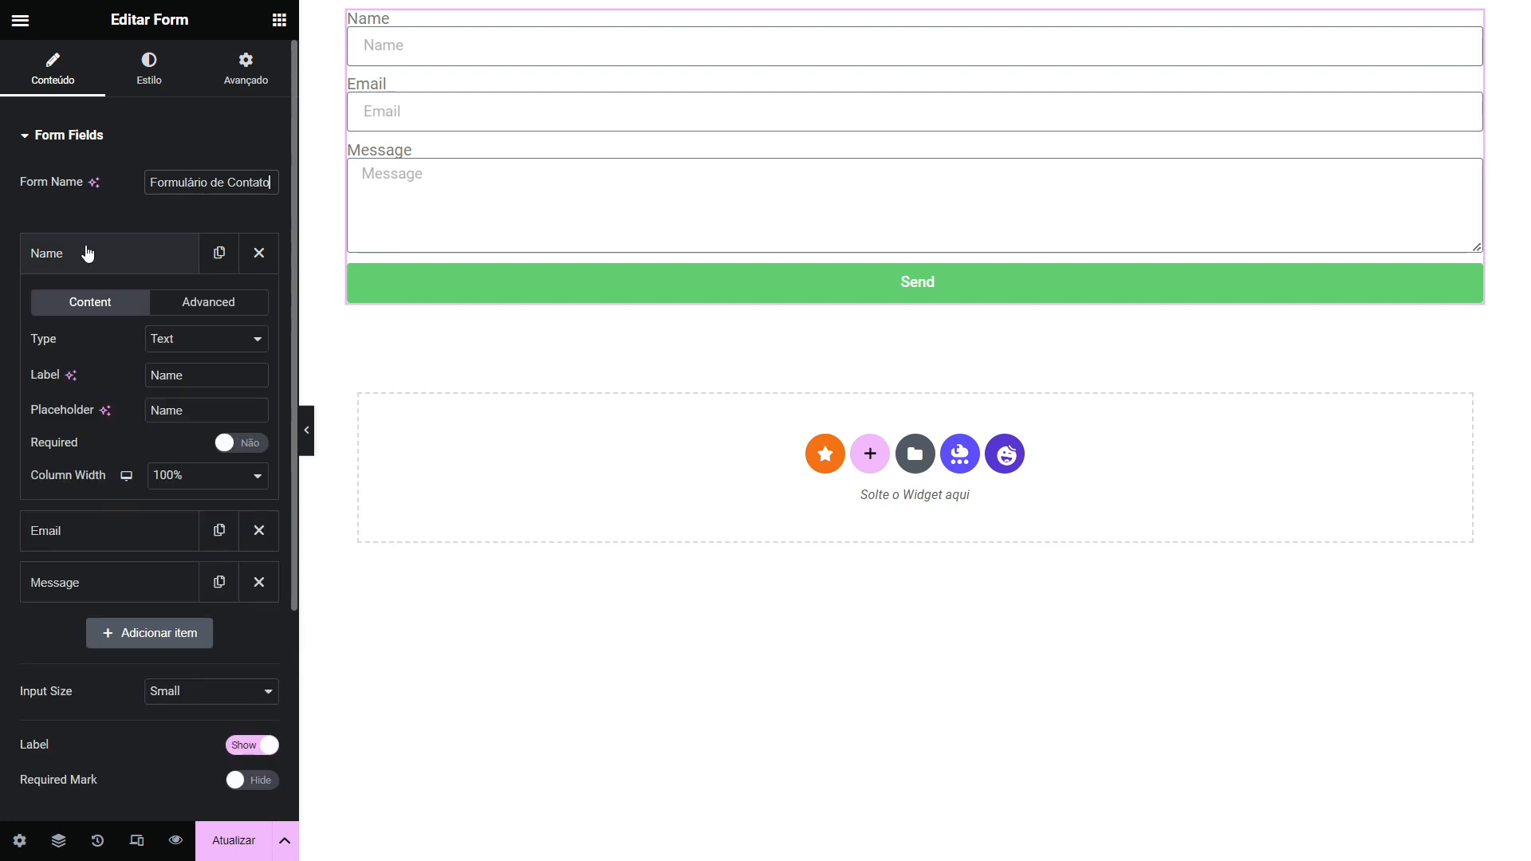
double_click(184, 385)
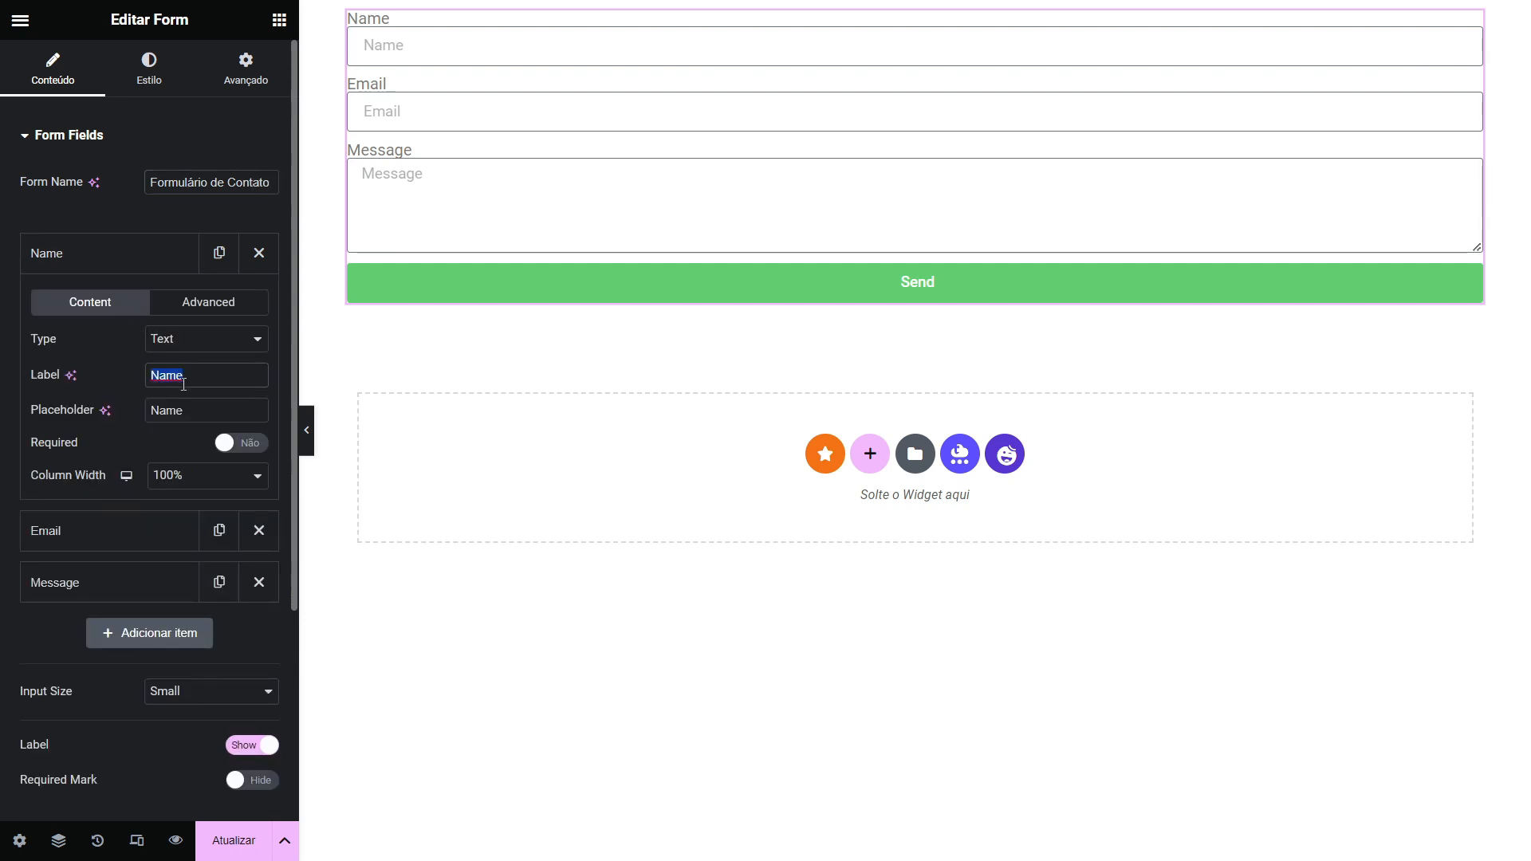
text(Nome)
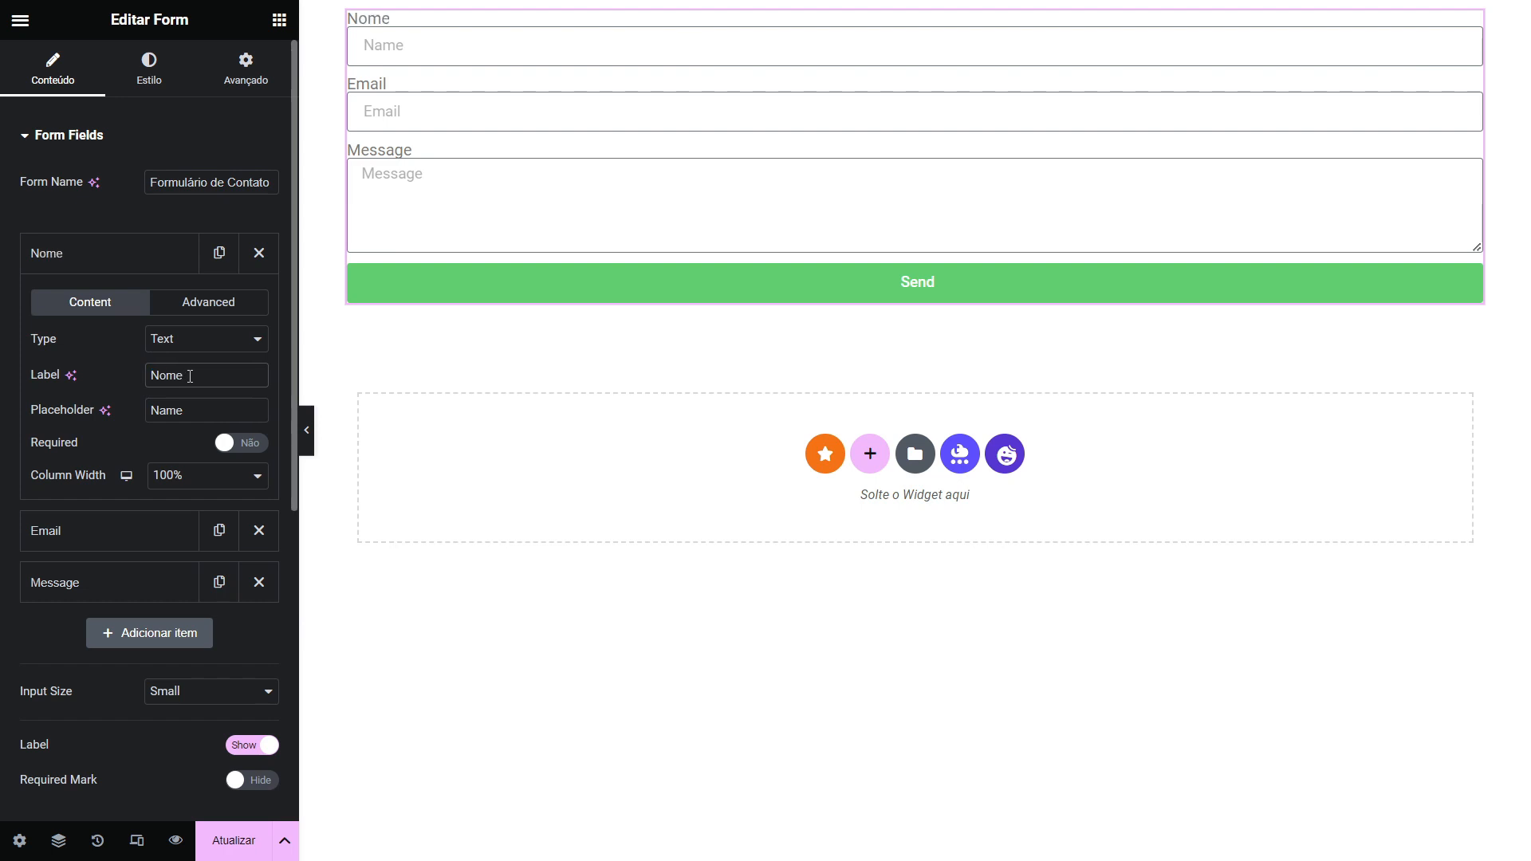
double_click(192, 412)
text(Nome)
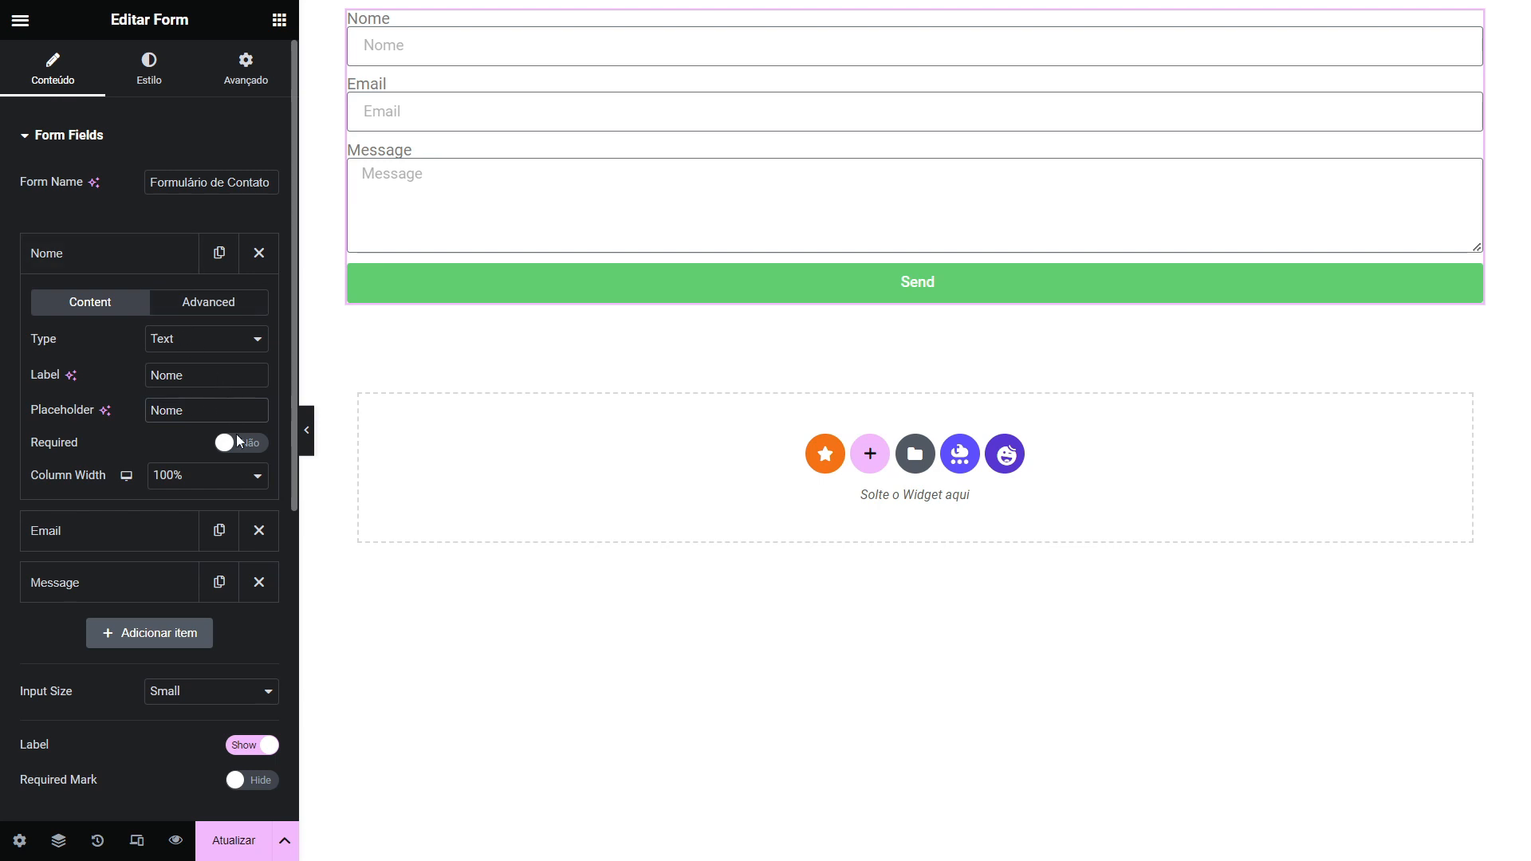
click(240, 447)
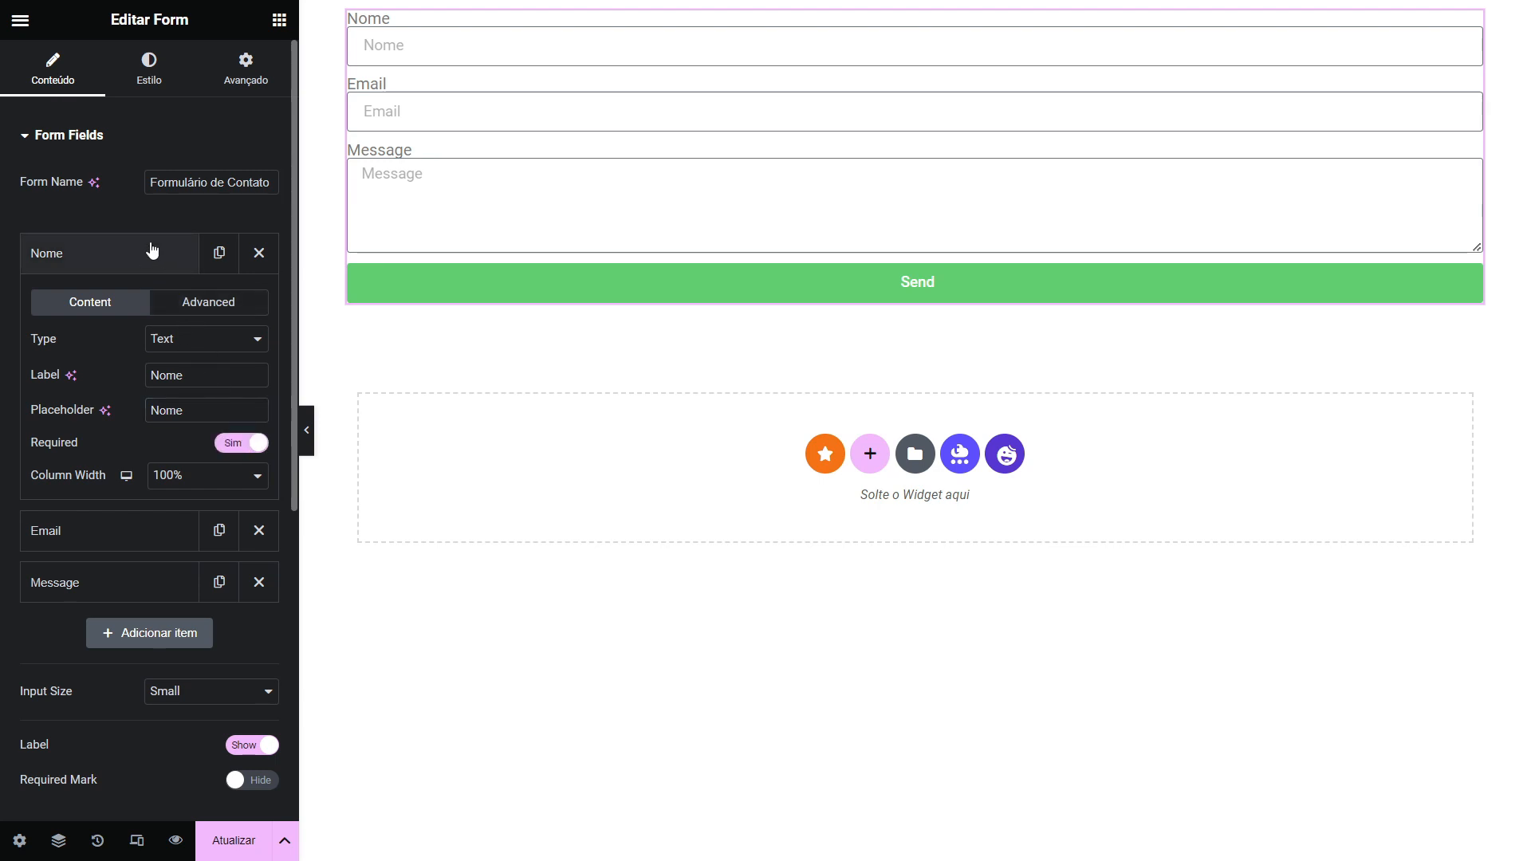
click(146, 252)
click(148, 310)
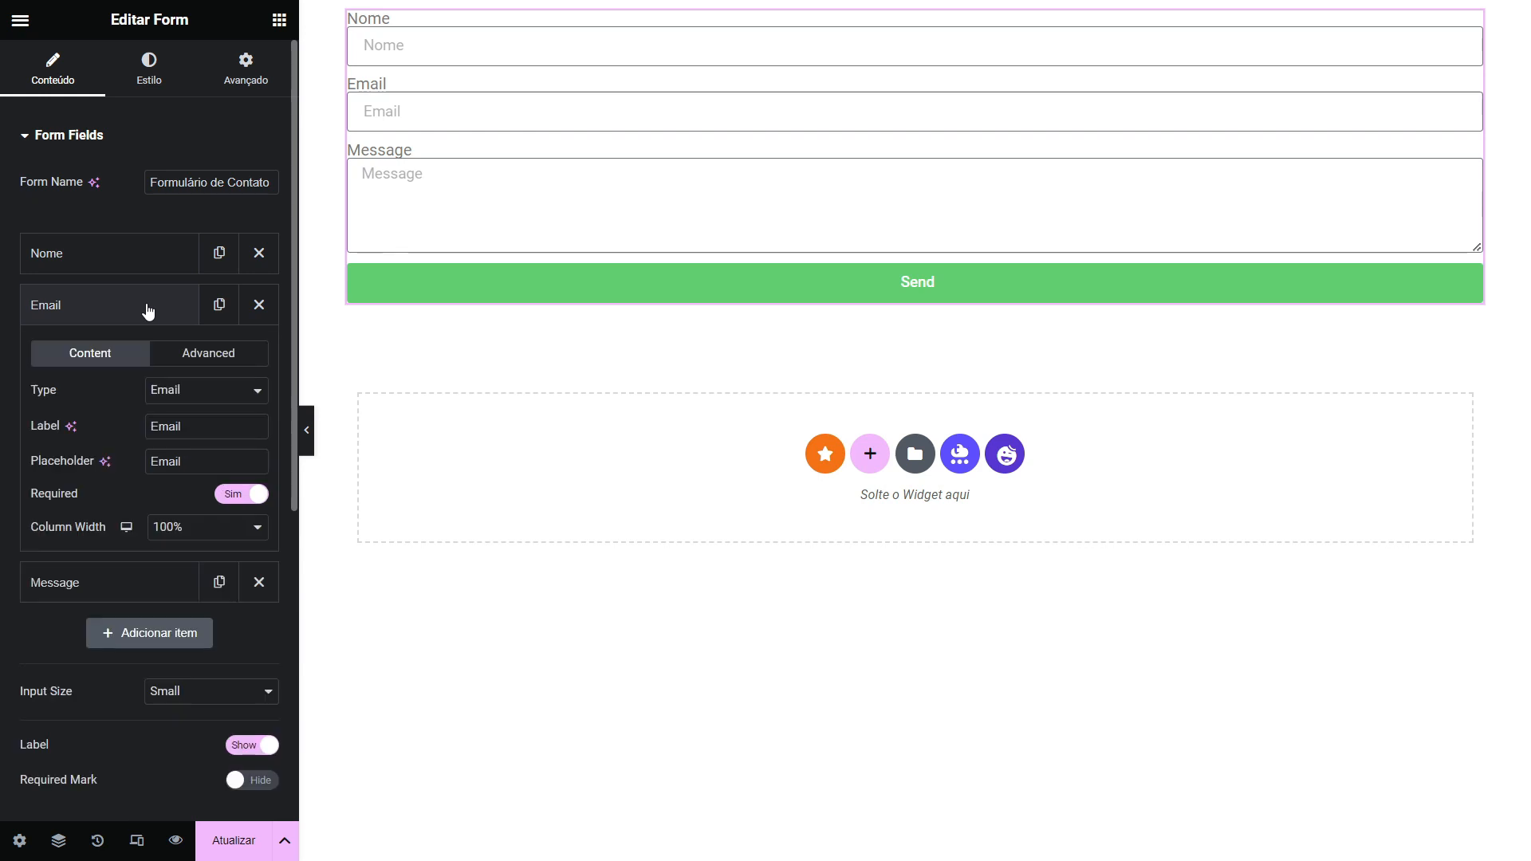
double_click(217, 432)
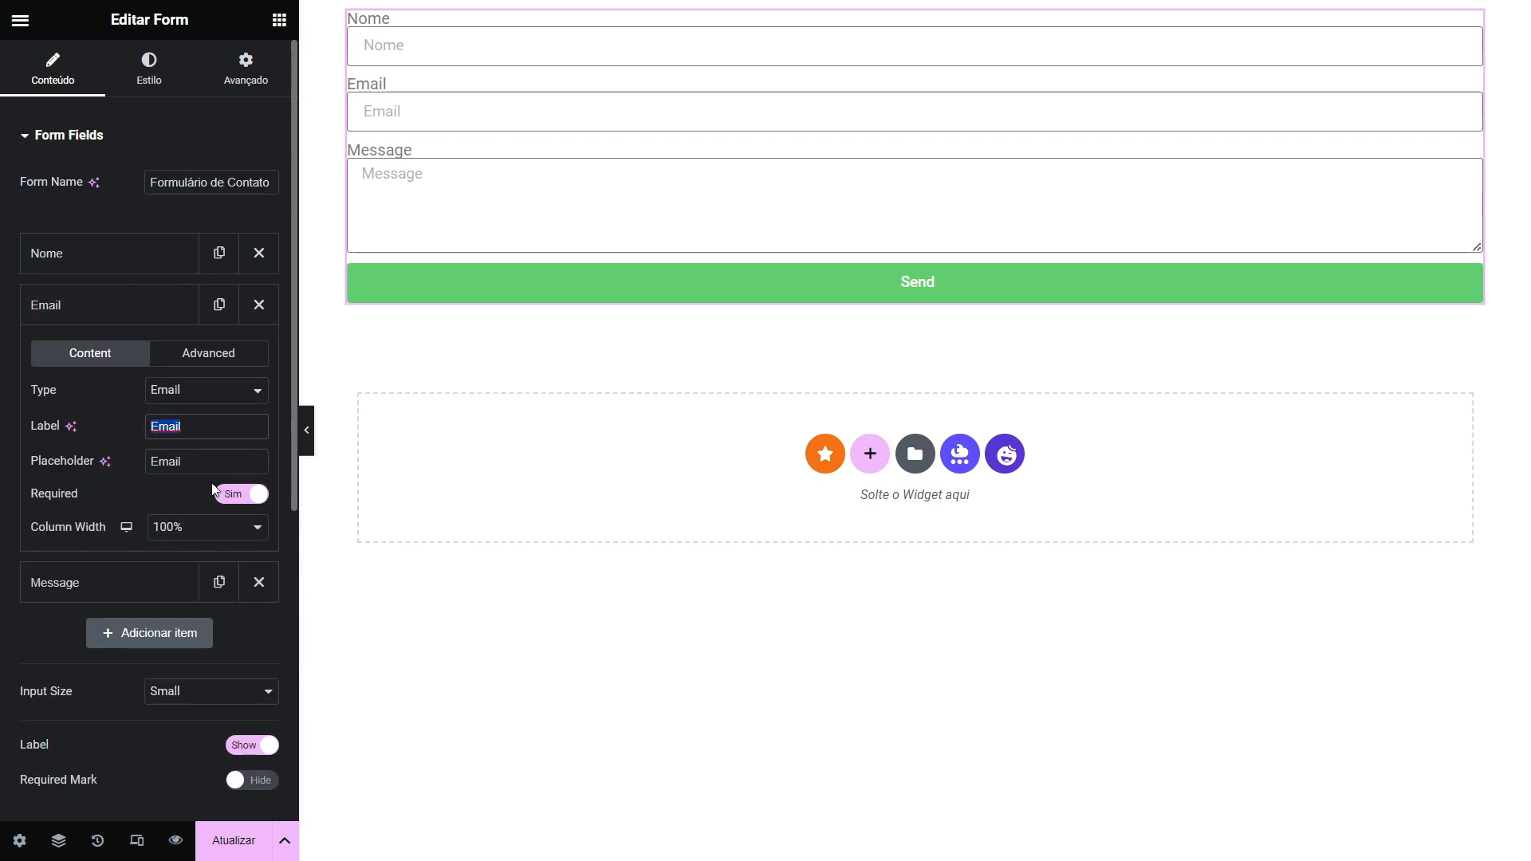
click(153, 303)
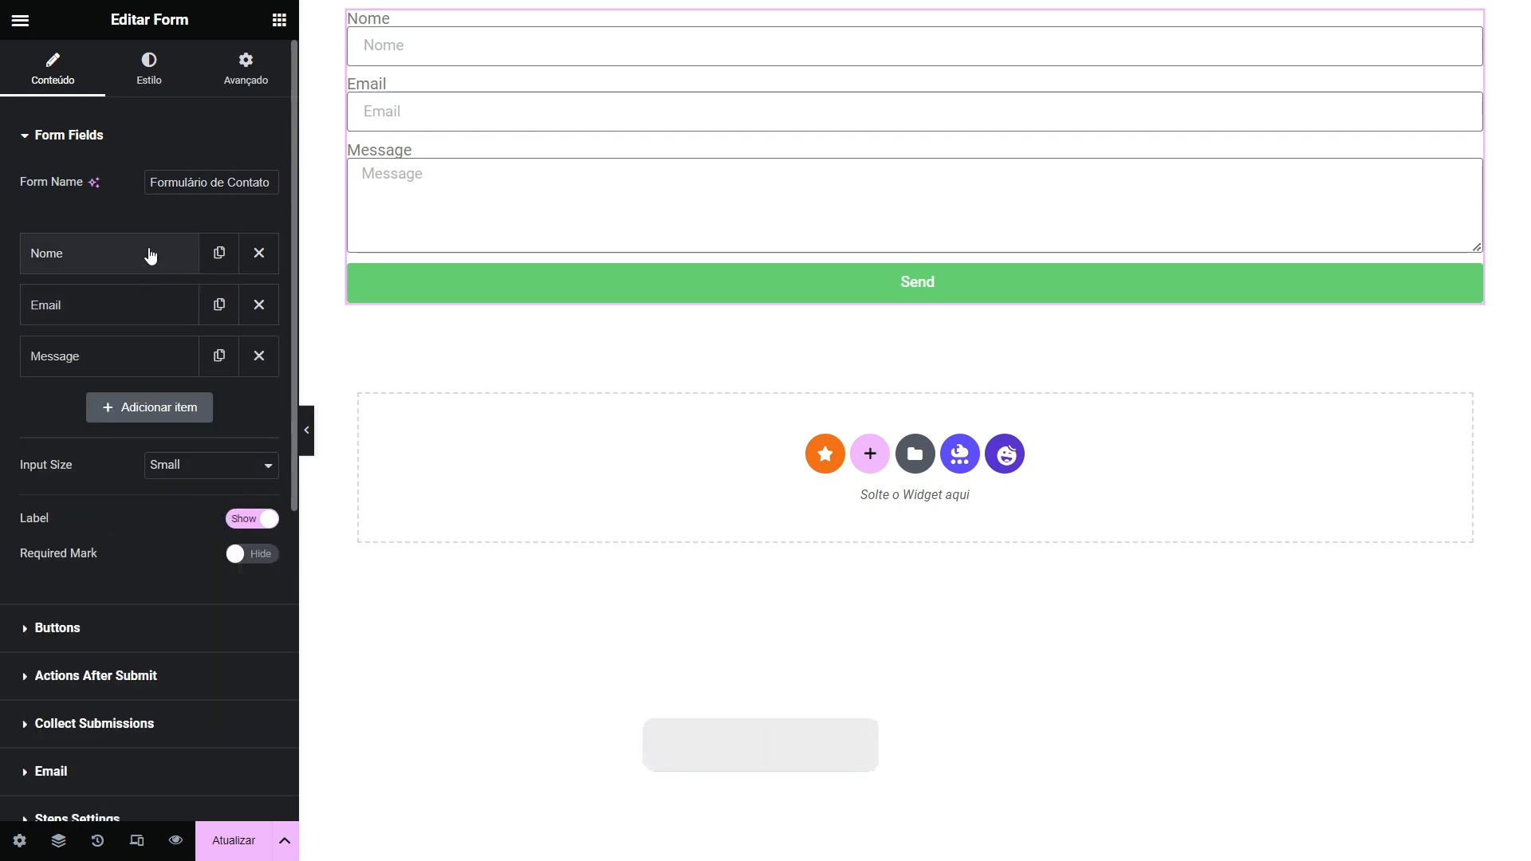
click(219, 257)
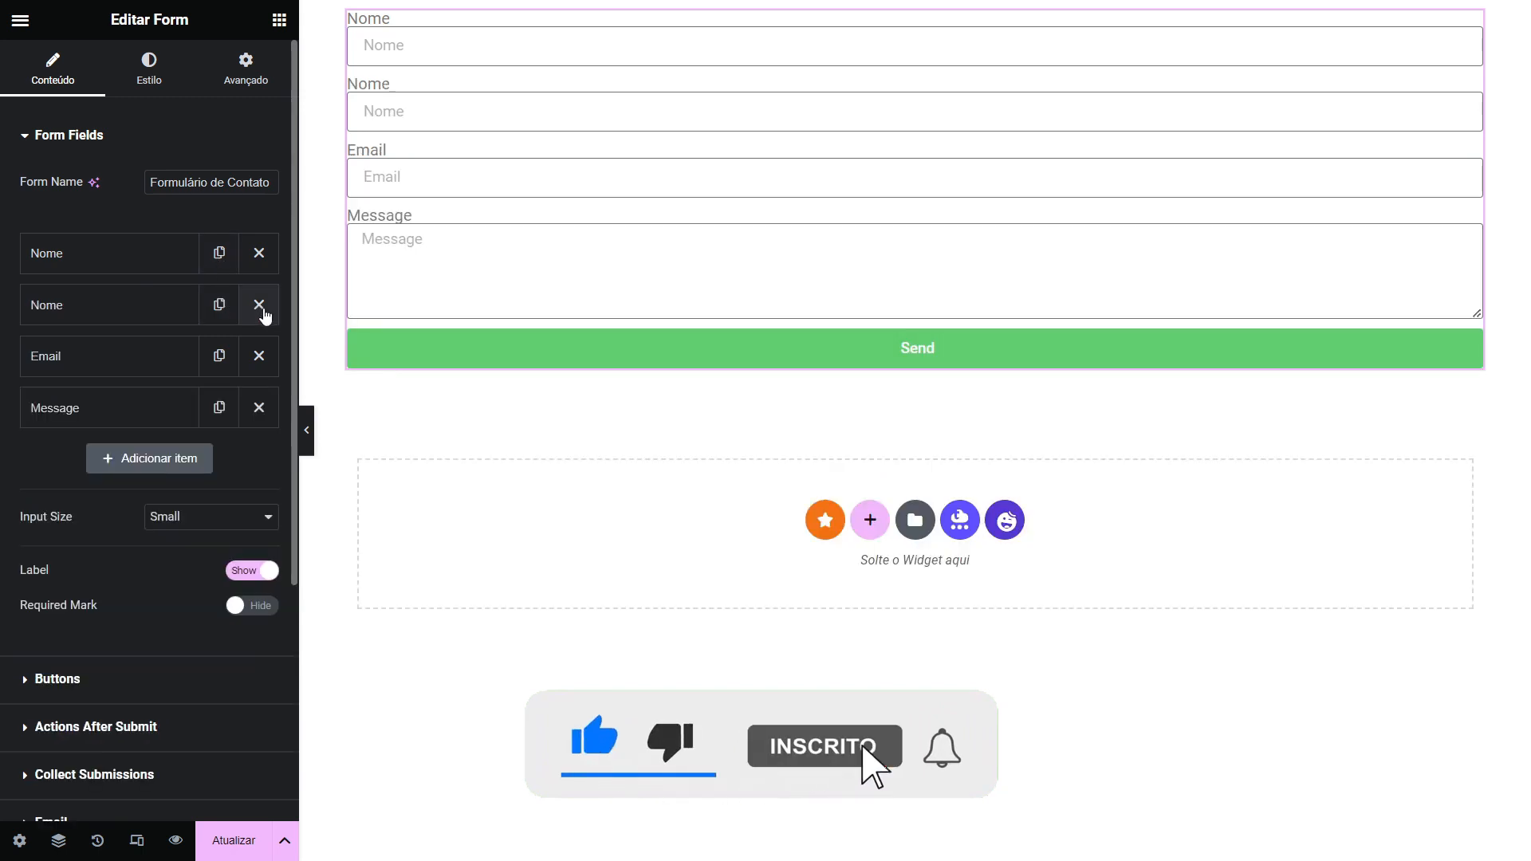
click(263, 312)
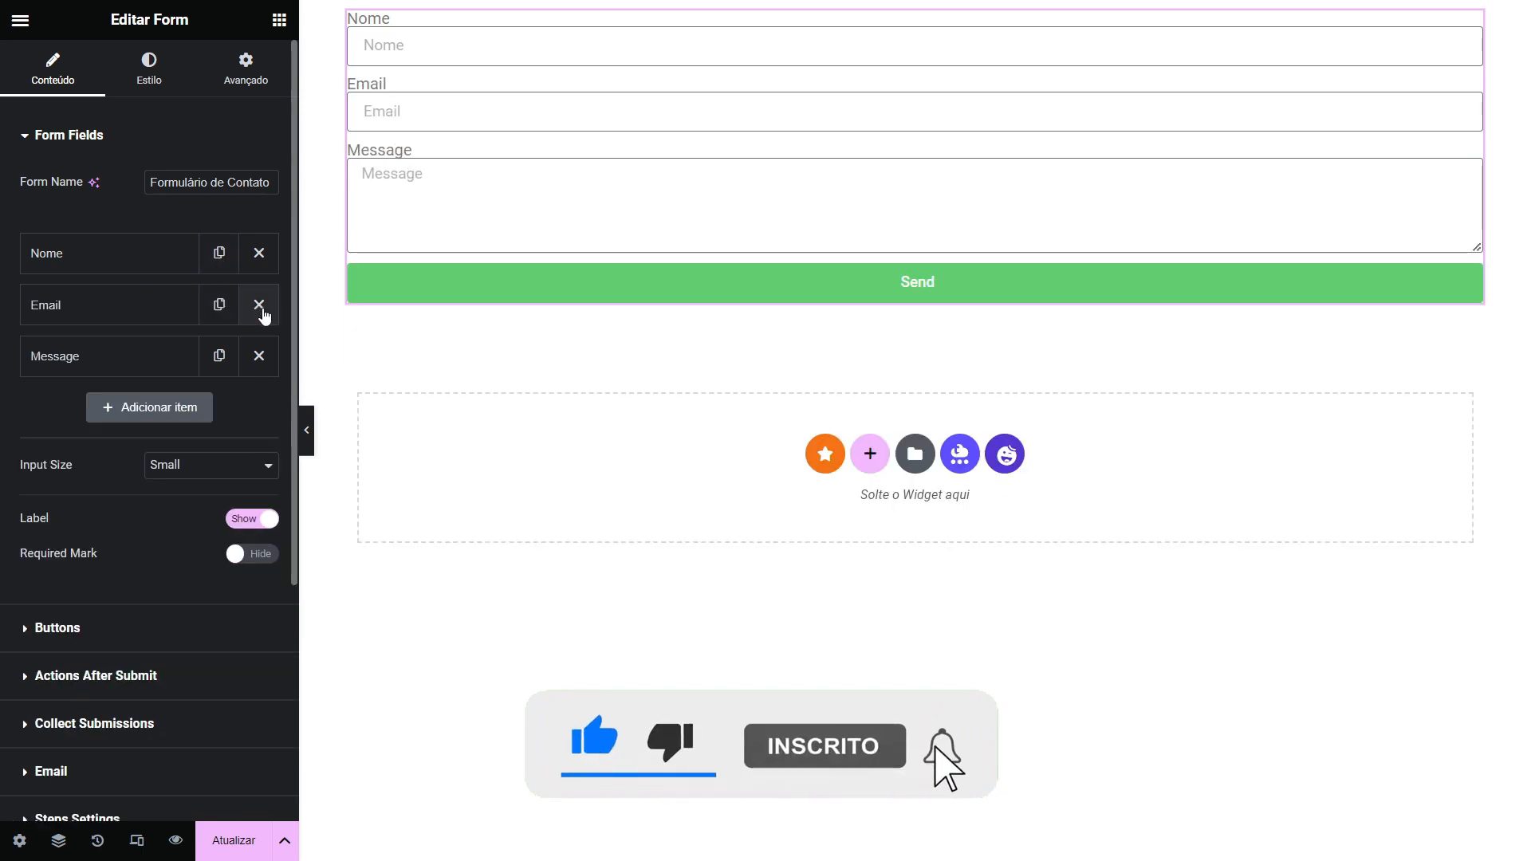
Step: Duplicate the Nome field and set the copy's label and placeholder to "Sobrenome"
click(222, 262)
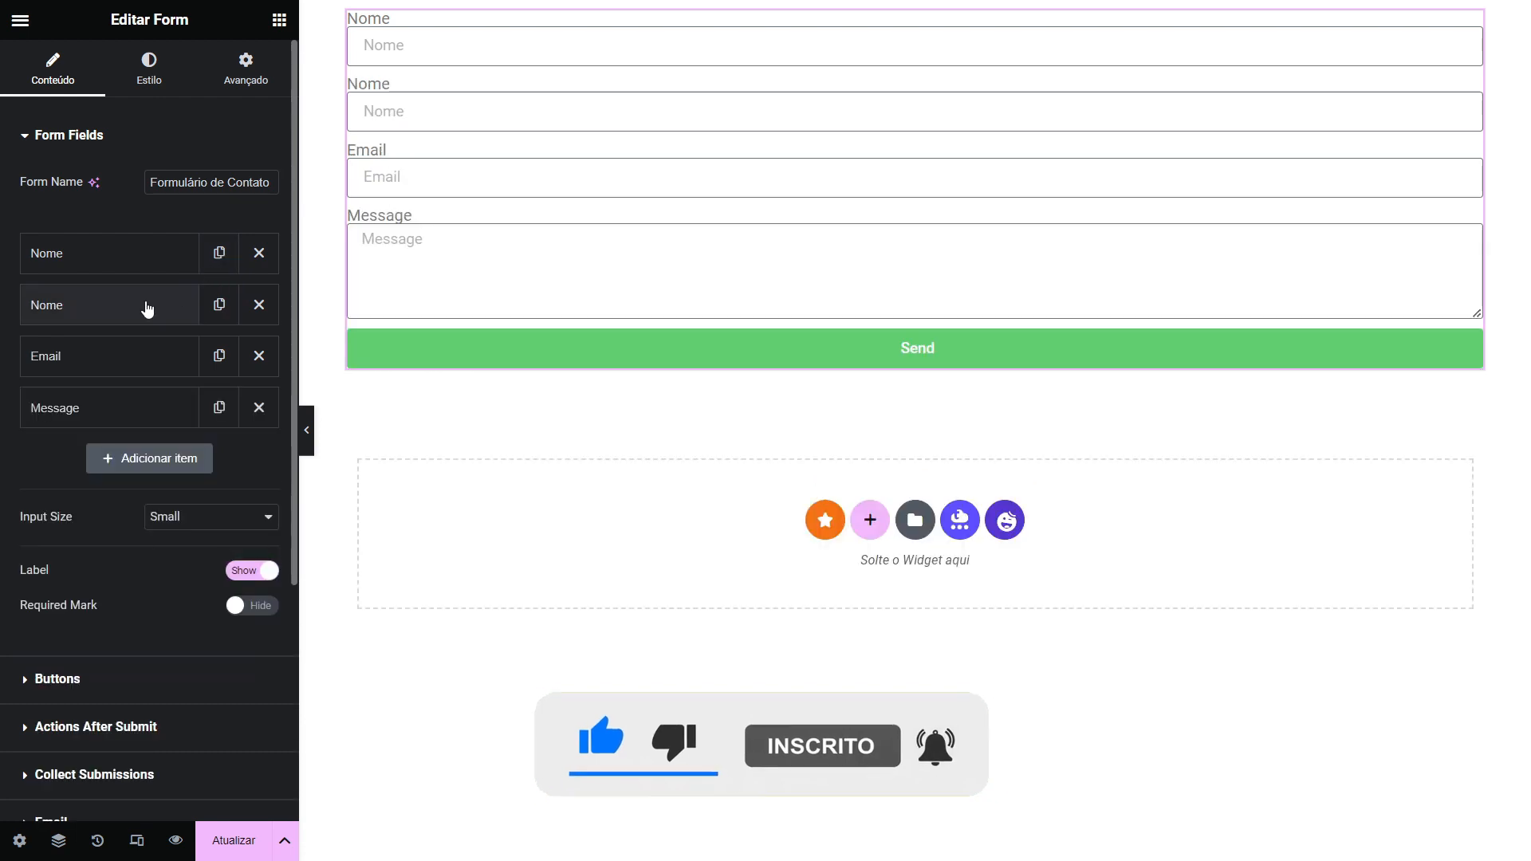
click(147, 308)
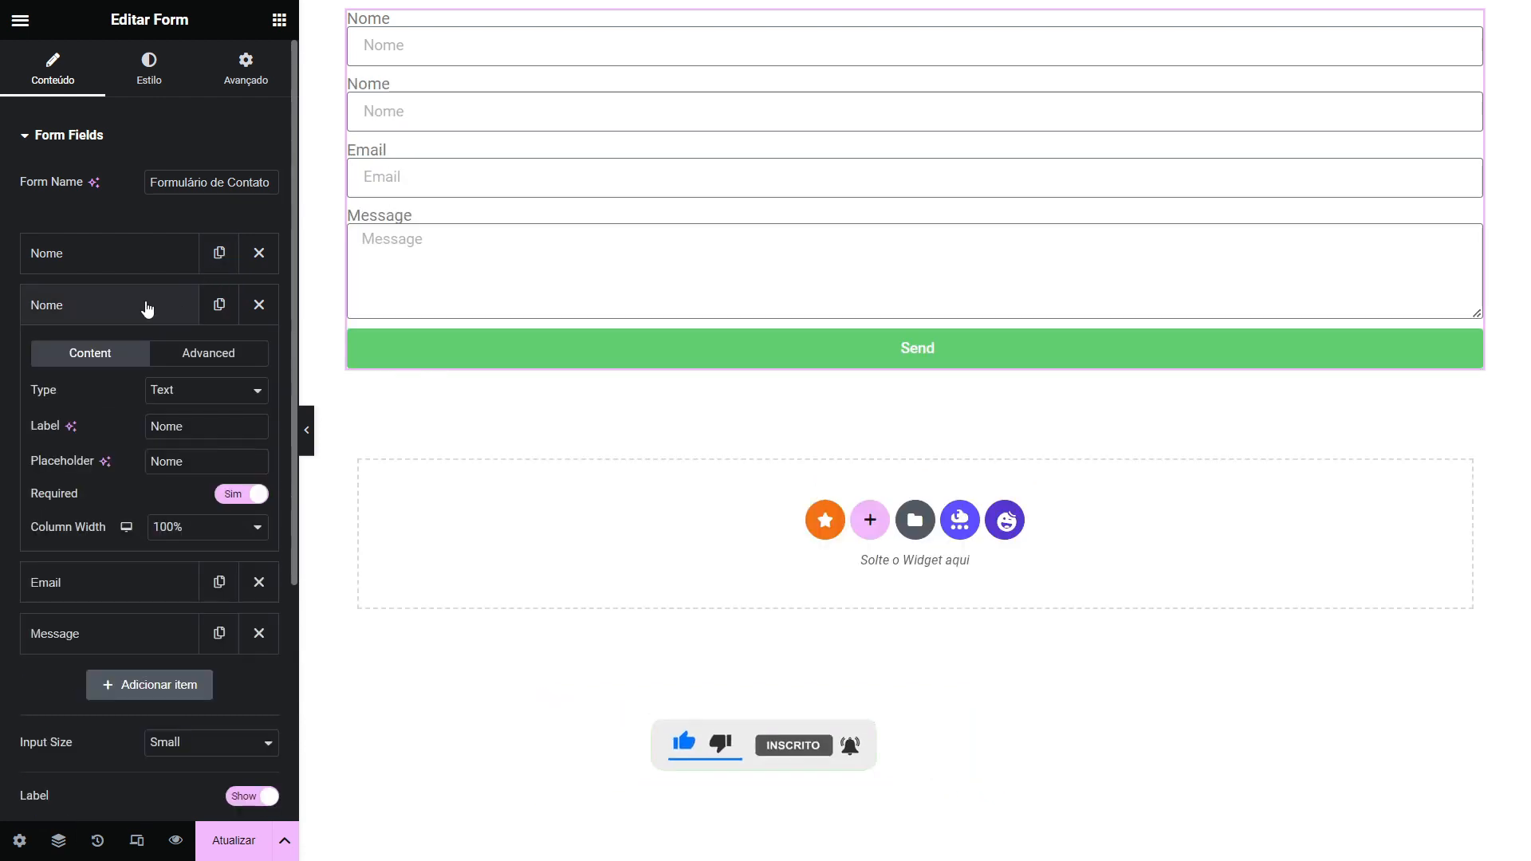
double_click(182, 423)
text(So)
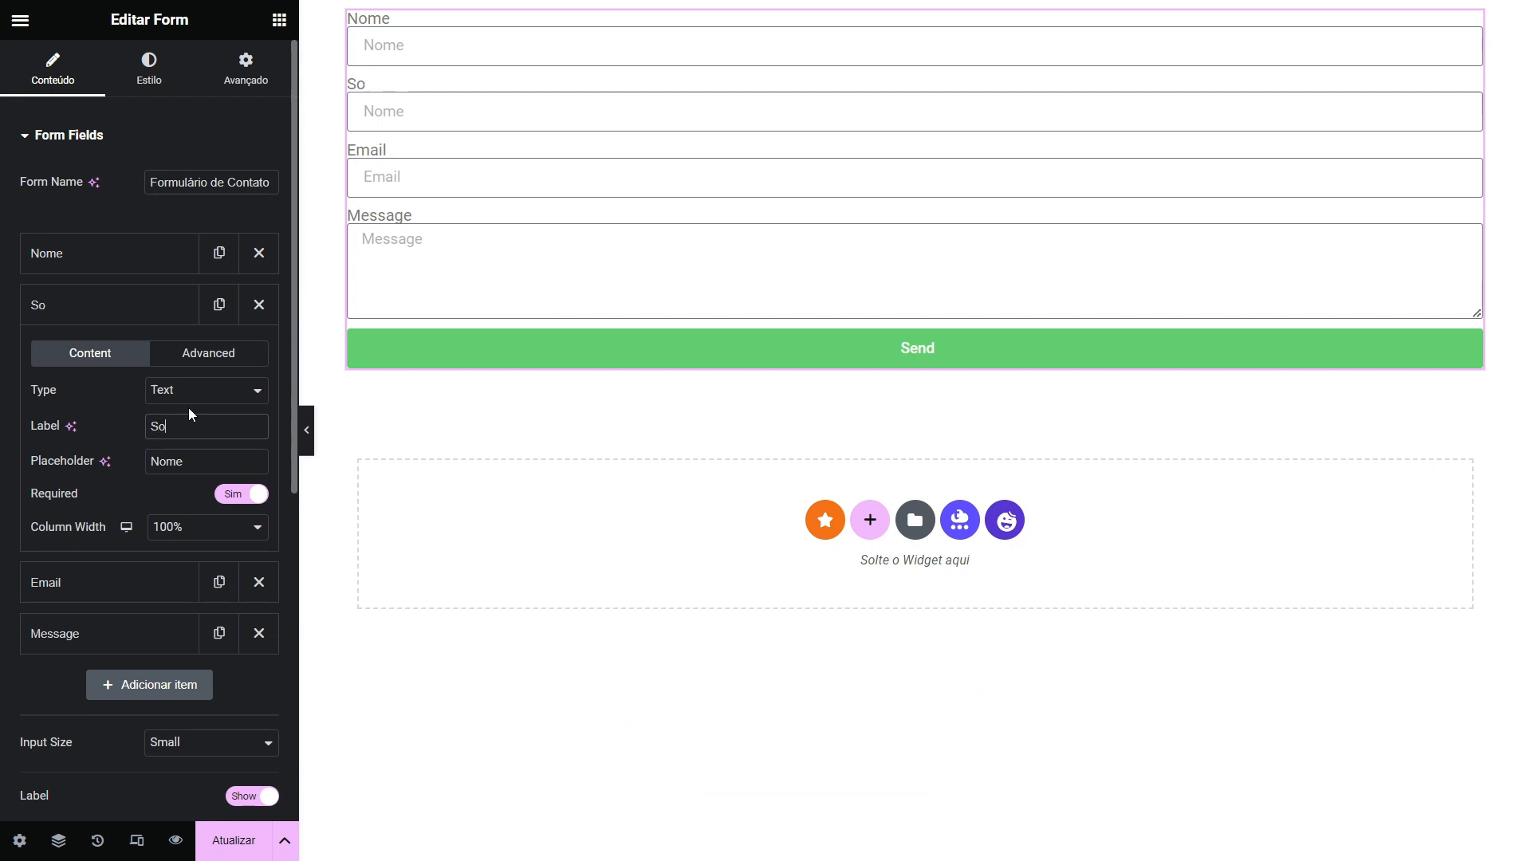
text(brenome)
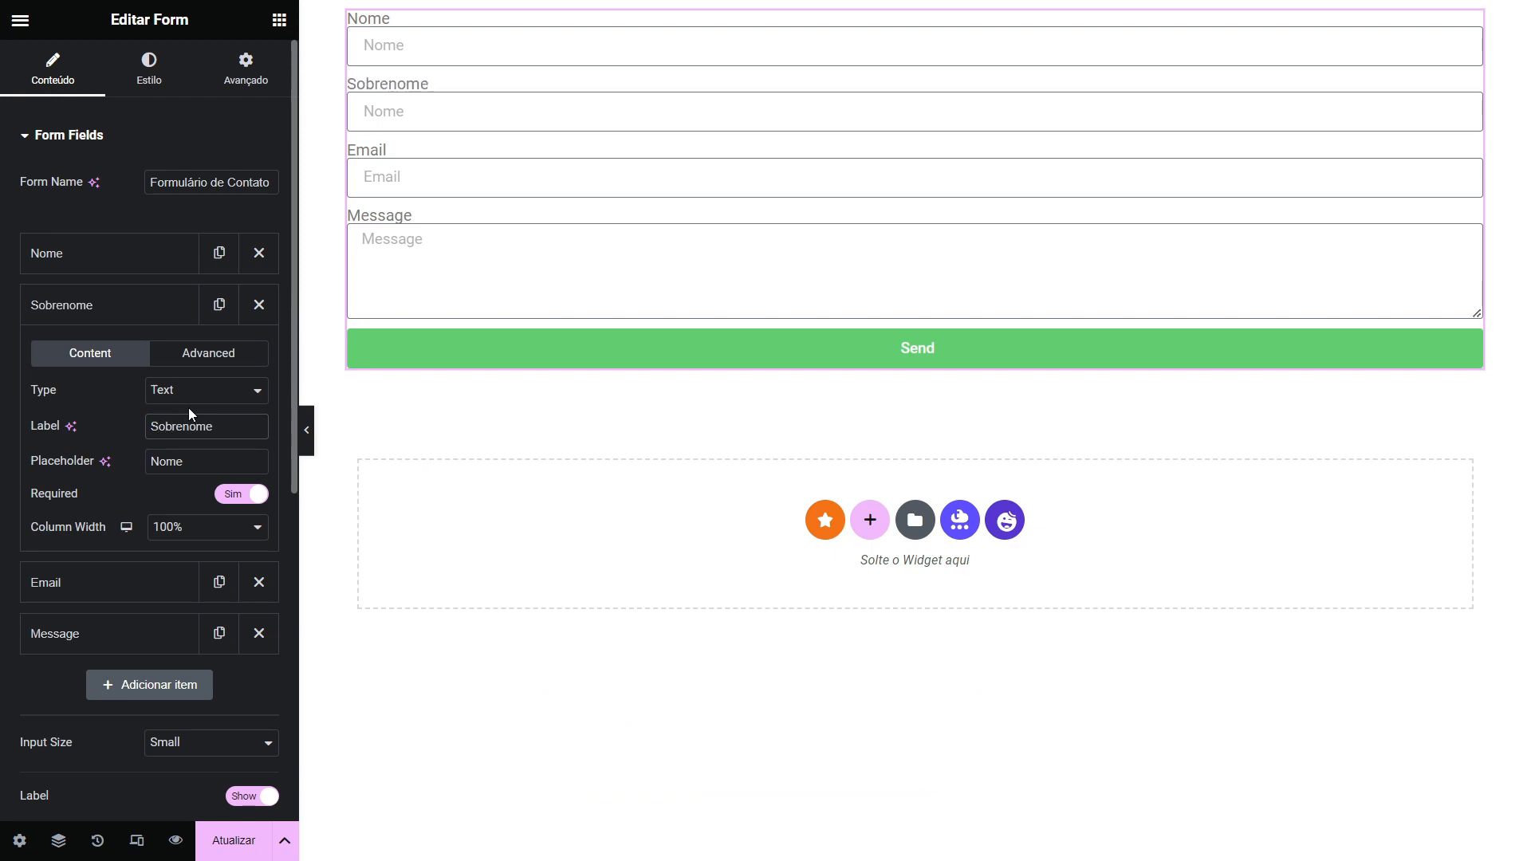
key(Tab)
text(Sobrenome)
click(140, 311)
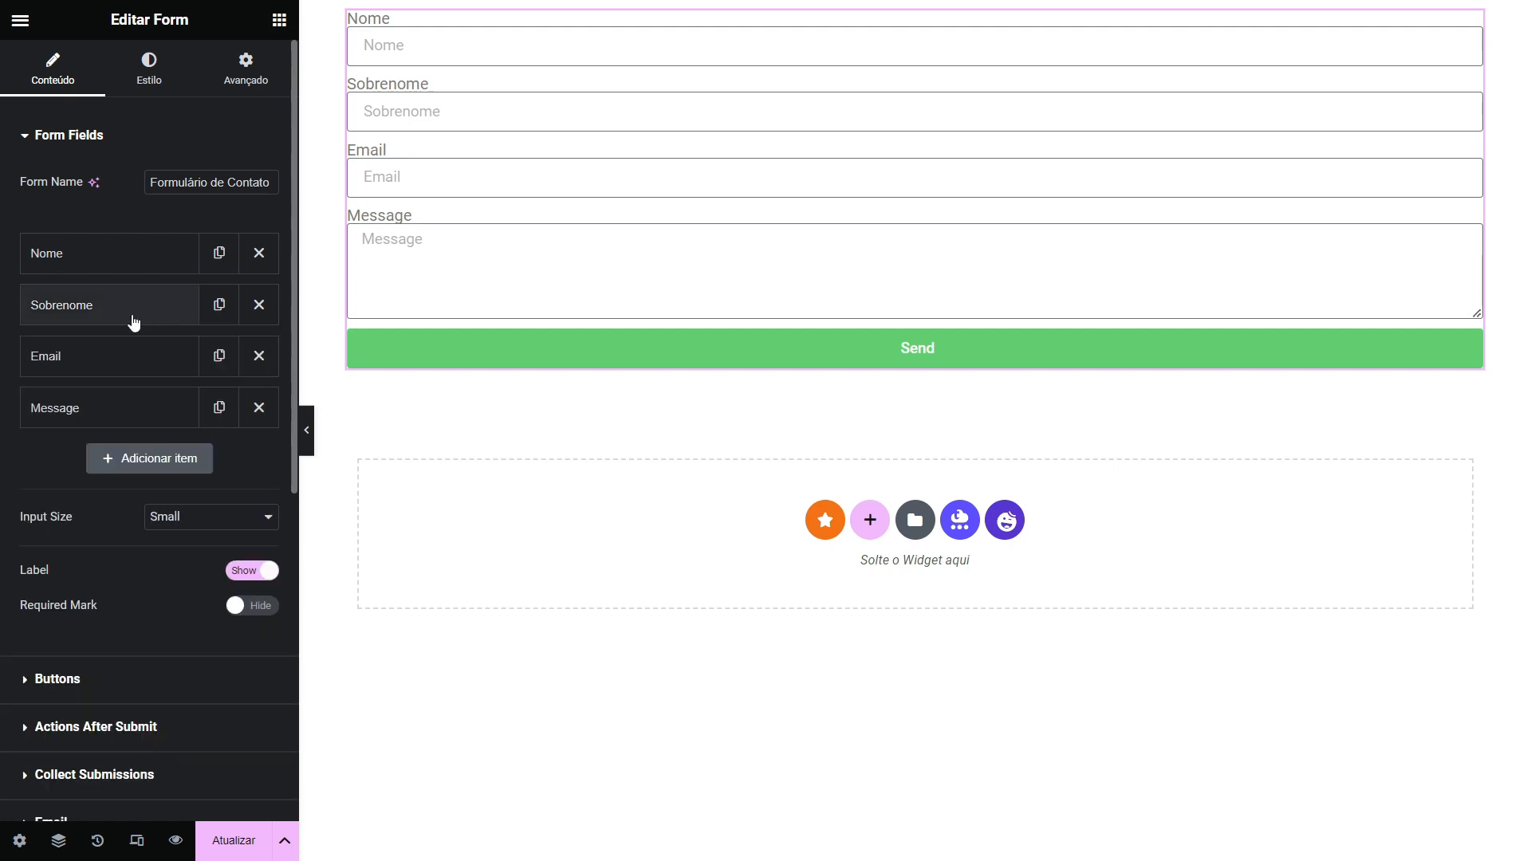
Step: Add a required Tel field with label and placeholder "Telefone", and place it above the Message field
click(147, 463)
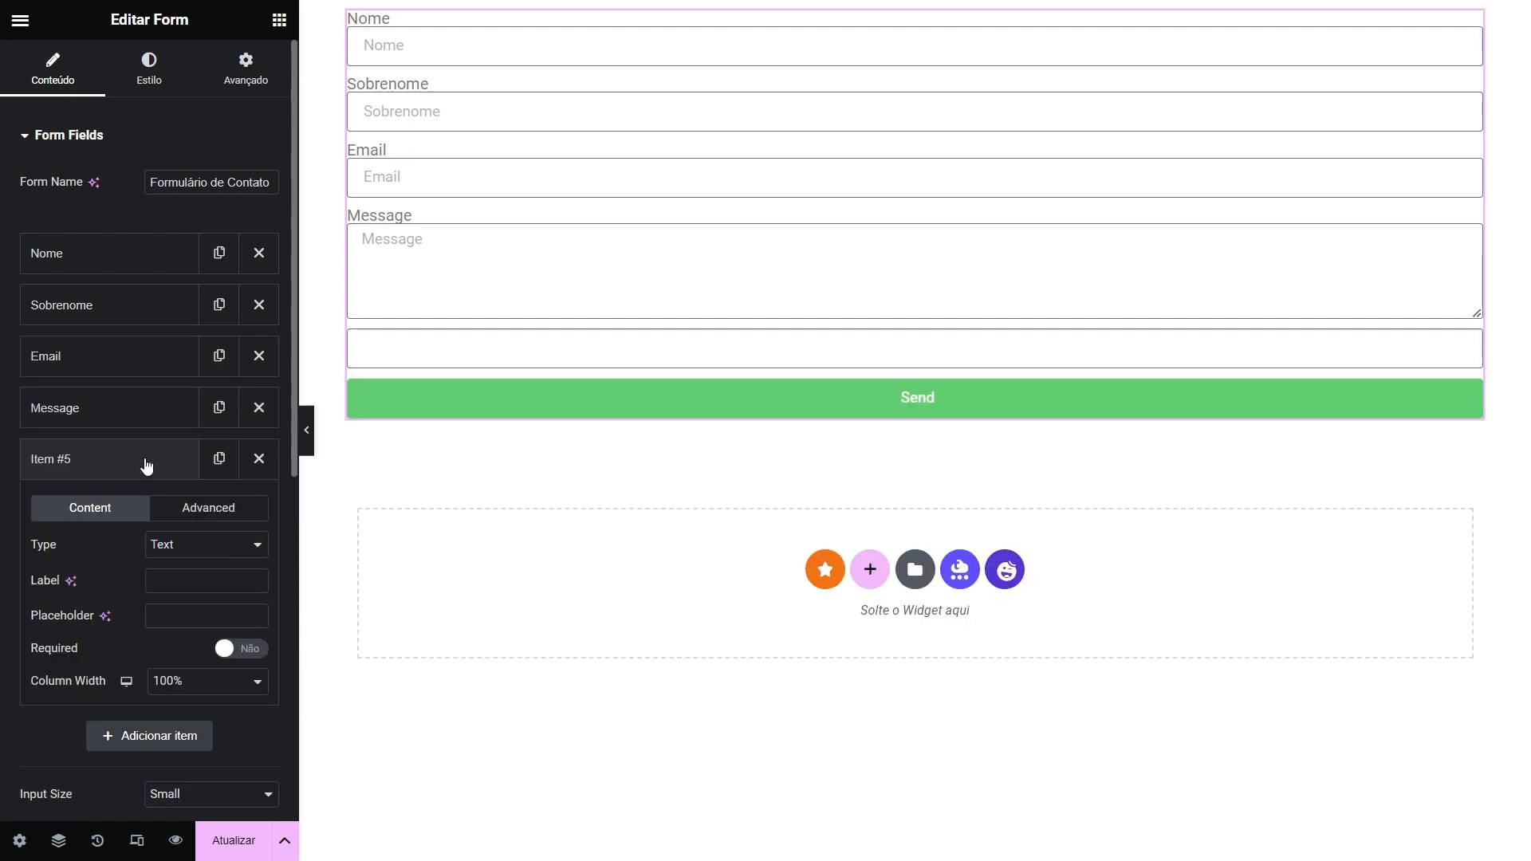
click(172, 557)
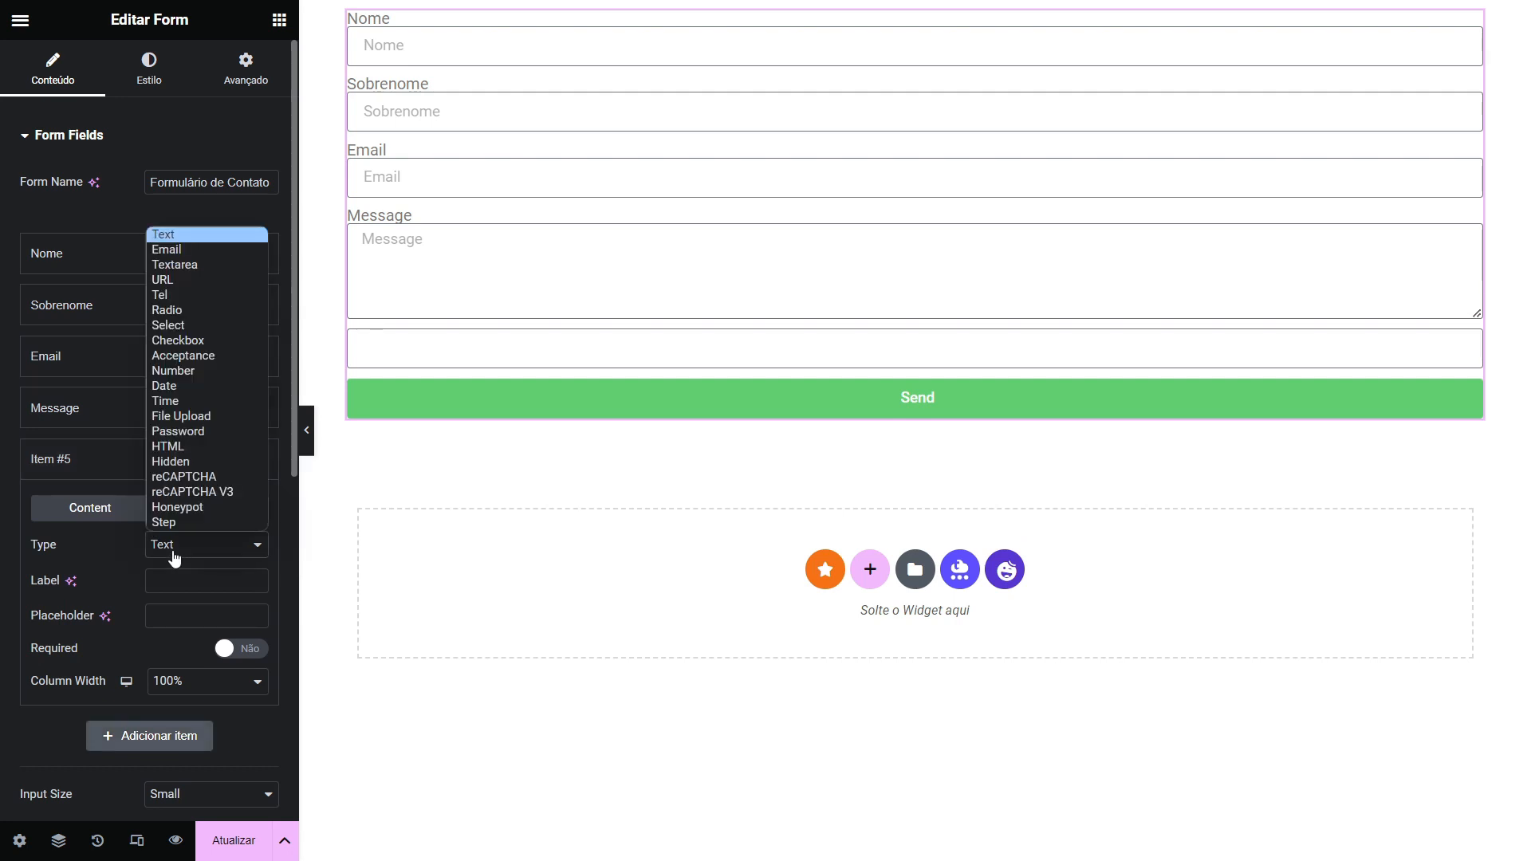
click(175, 295)
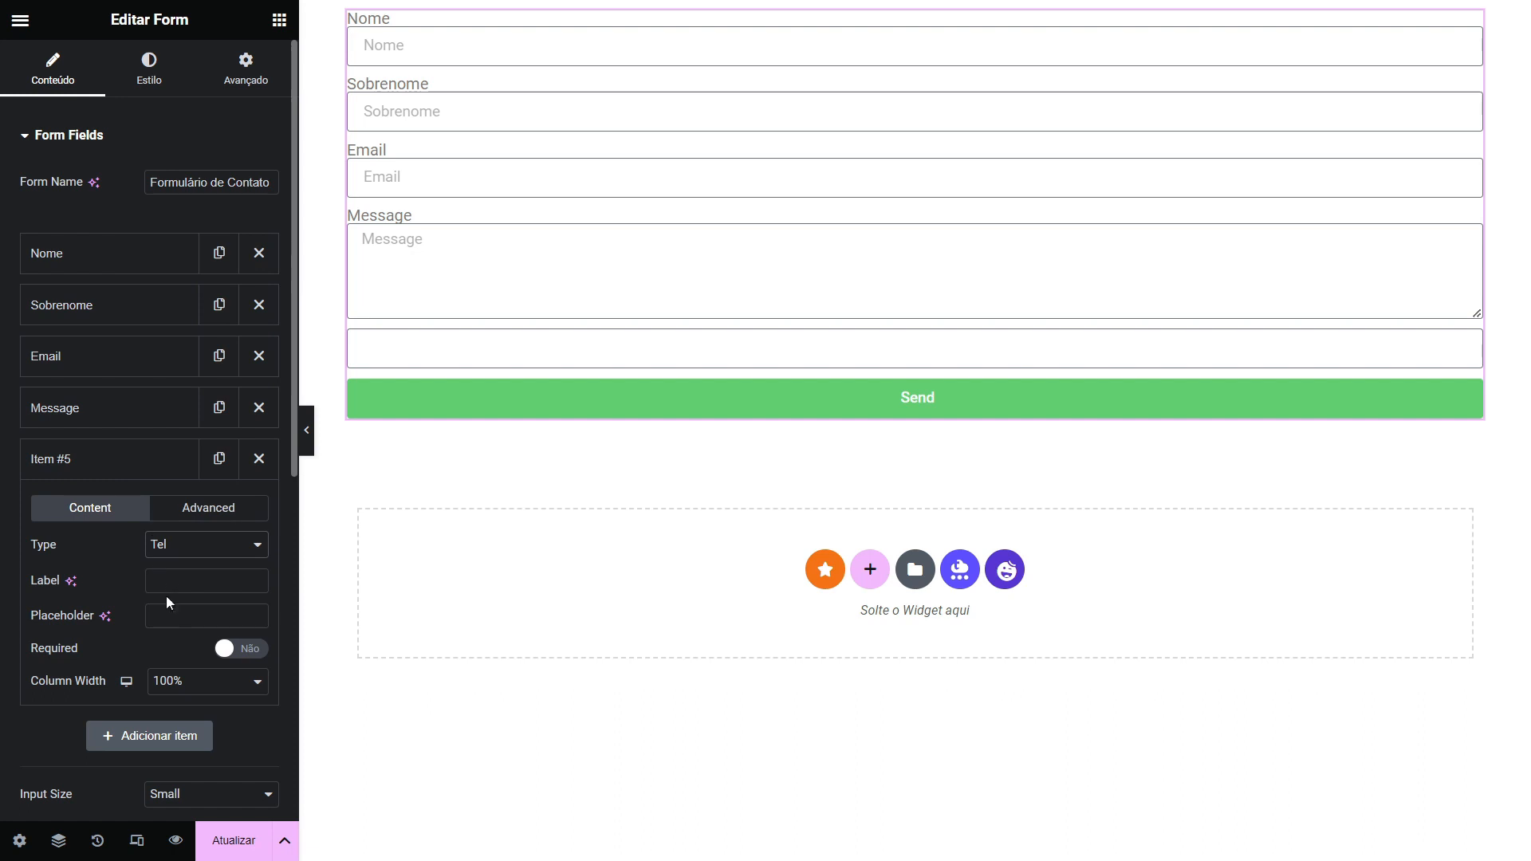
text(Telefone)
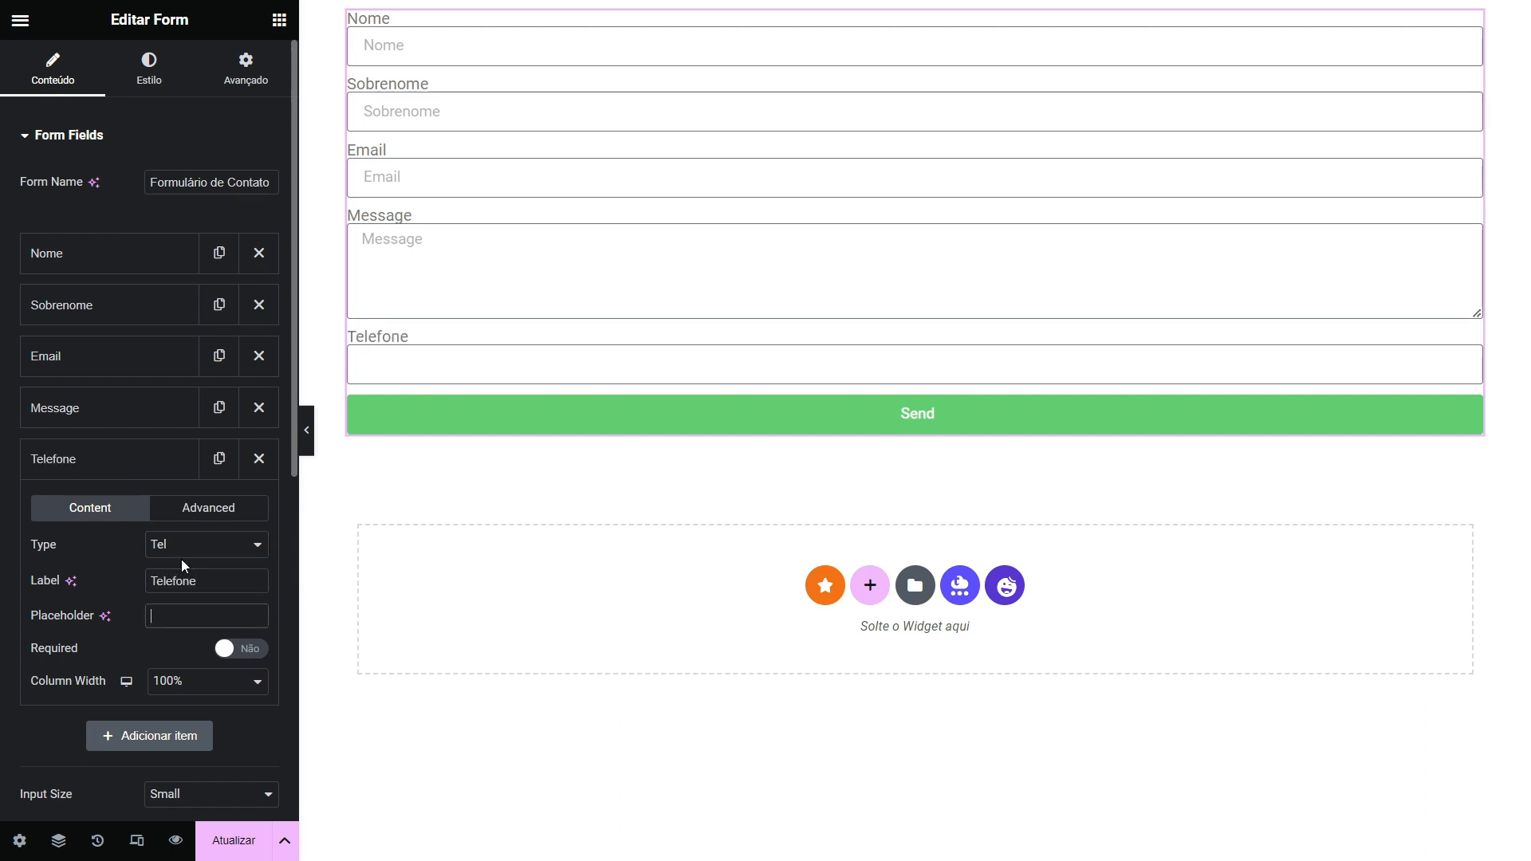
text(Telefone)
click(243, 650)
click(112, 470)
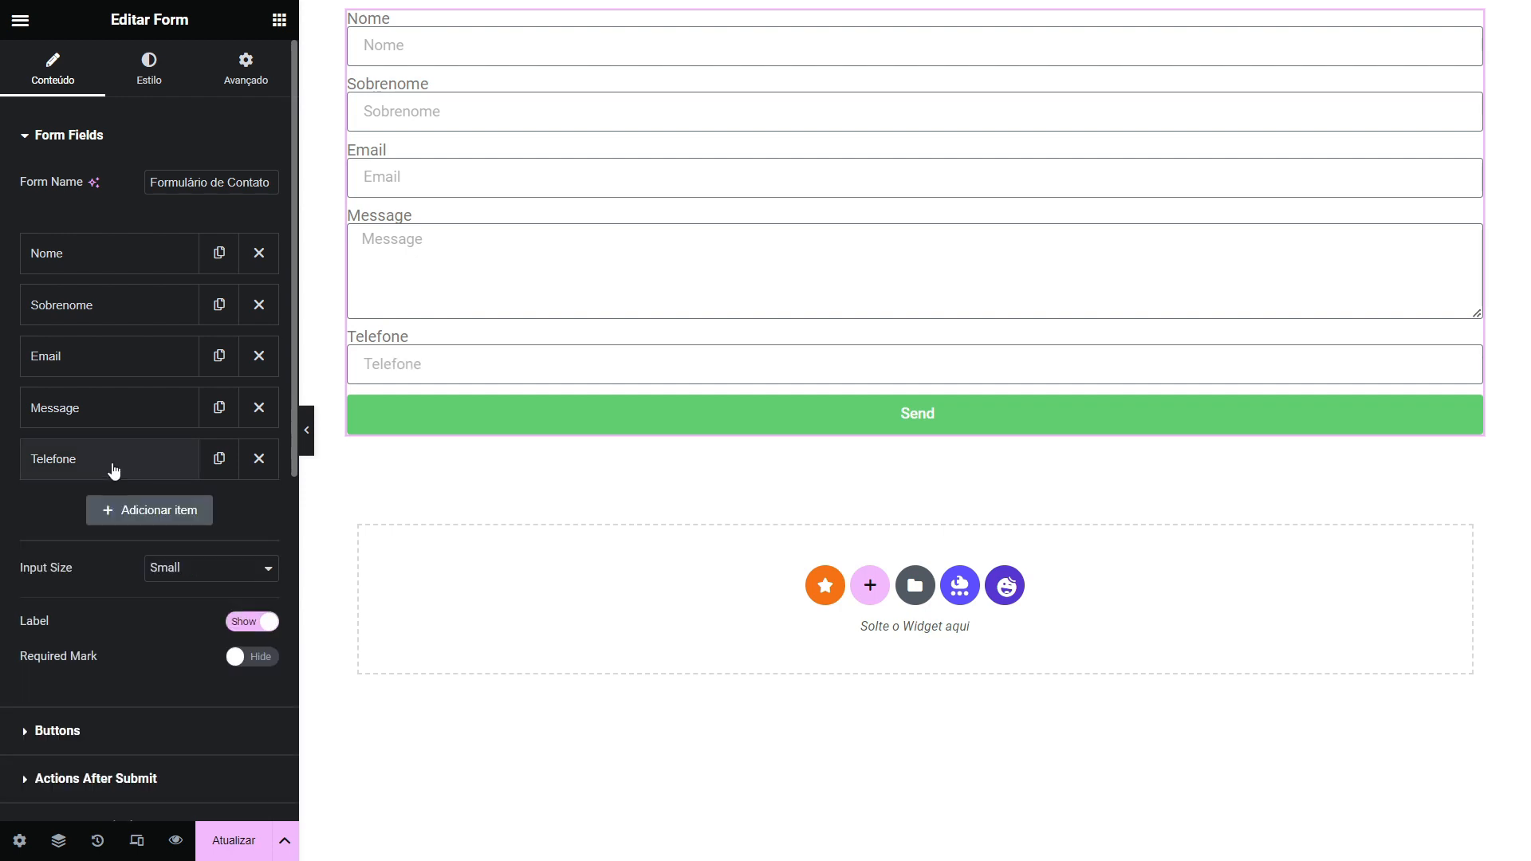
drag(112, 471, 112, 407)
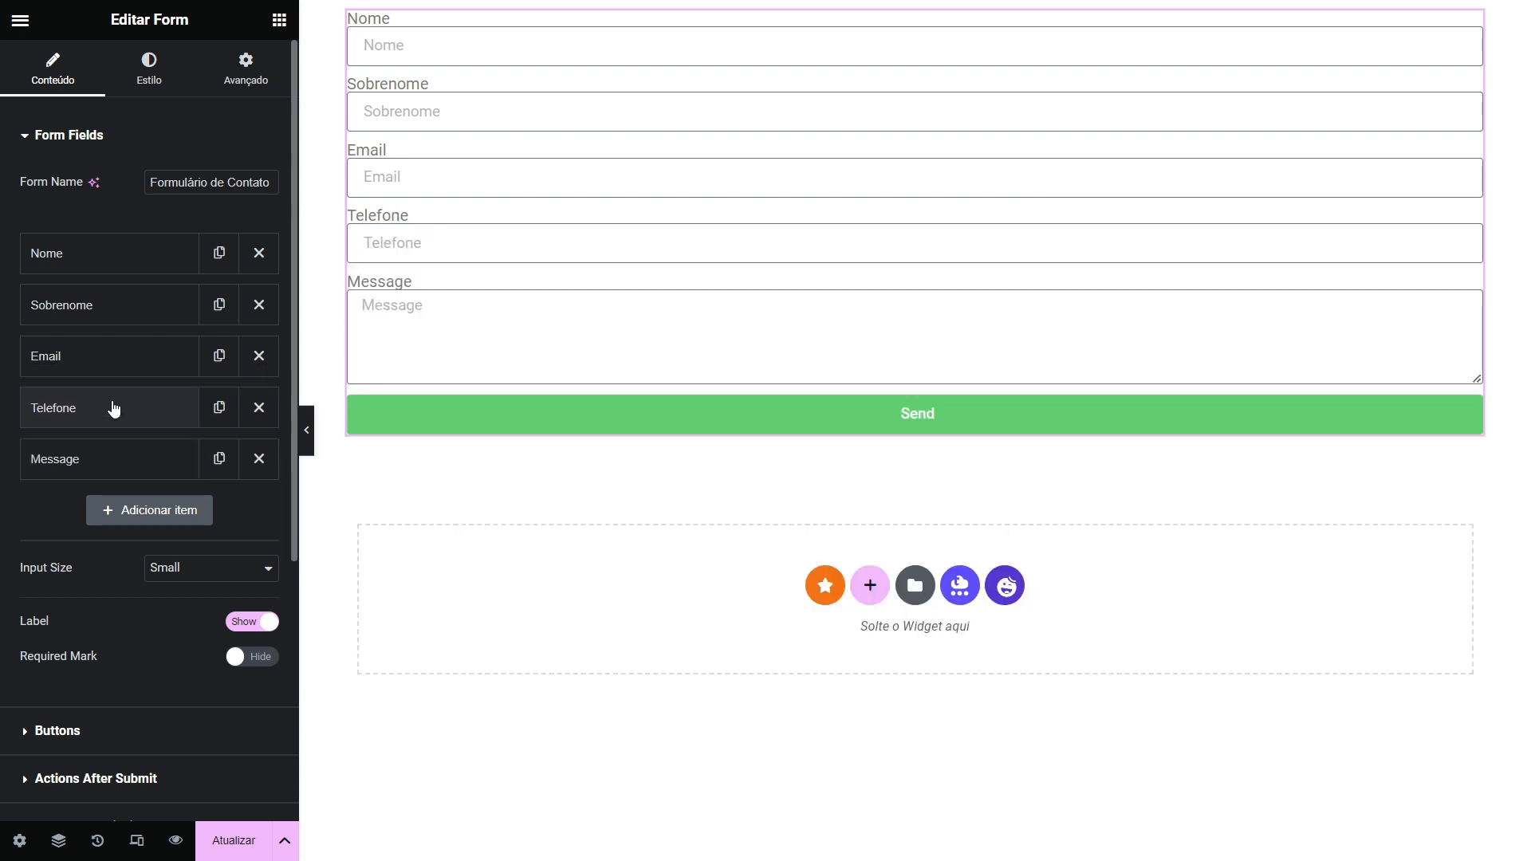
Step: Set the Message field's label and placeholder to "Mensagem"
click(108, 457)
double_click(194, 573)
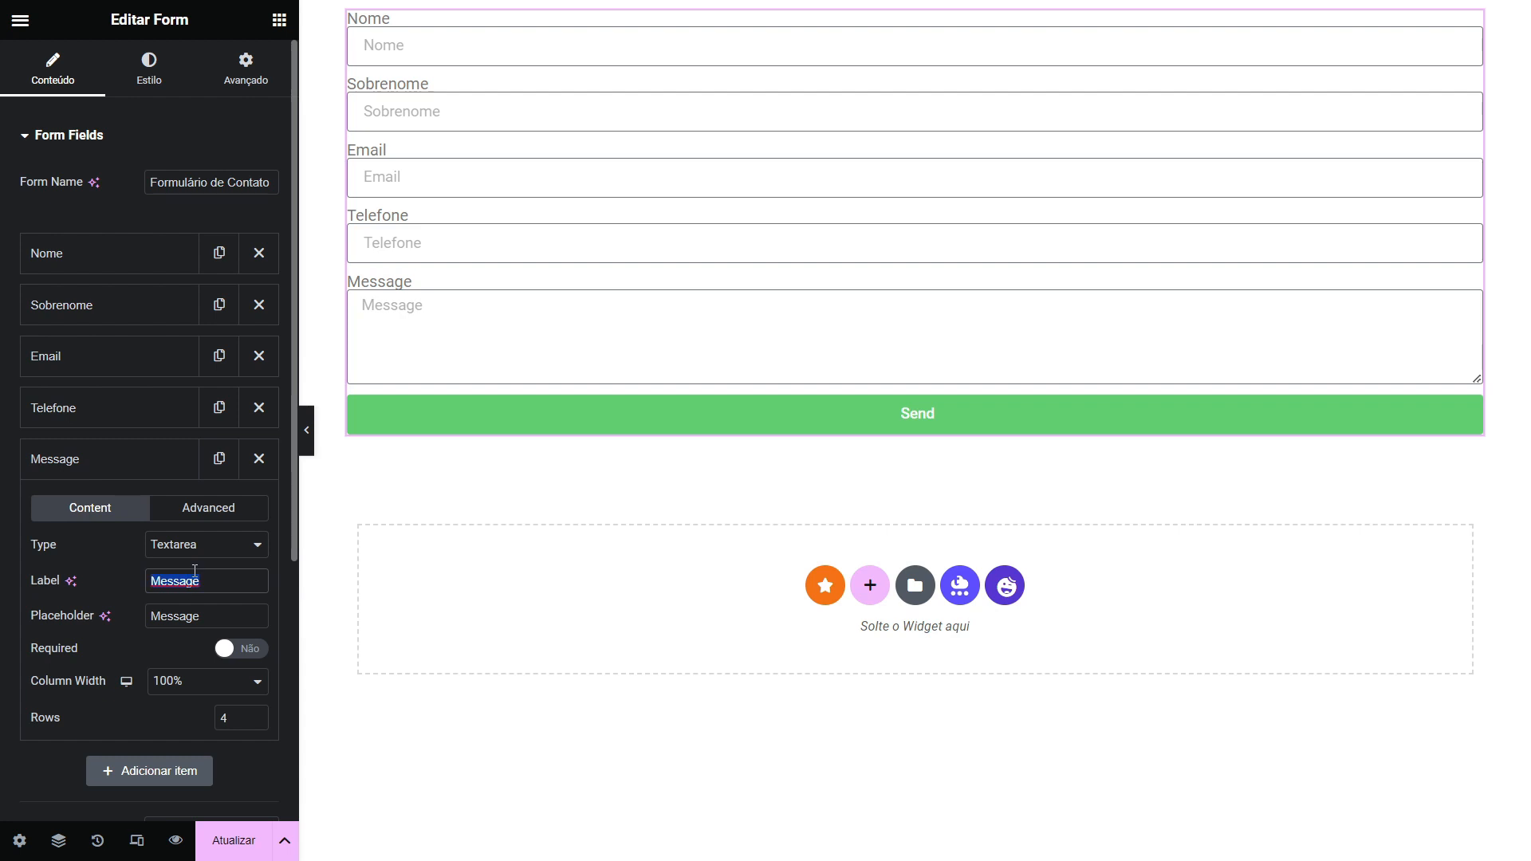
text(Mensagem)
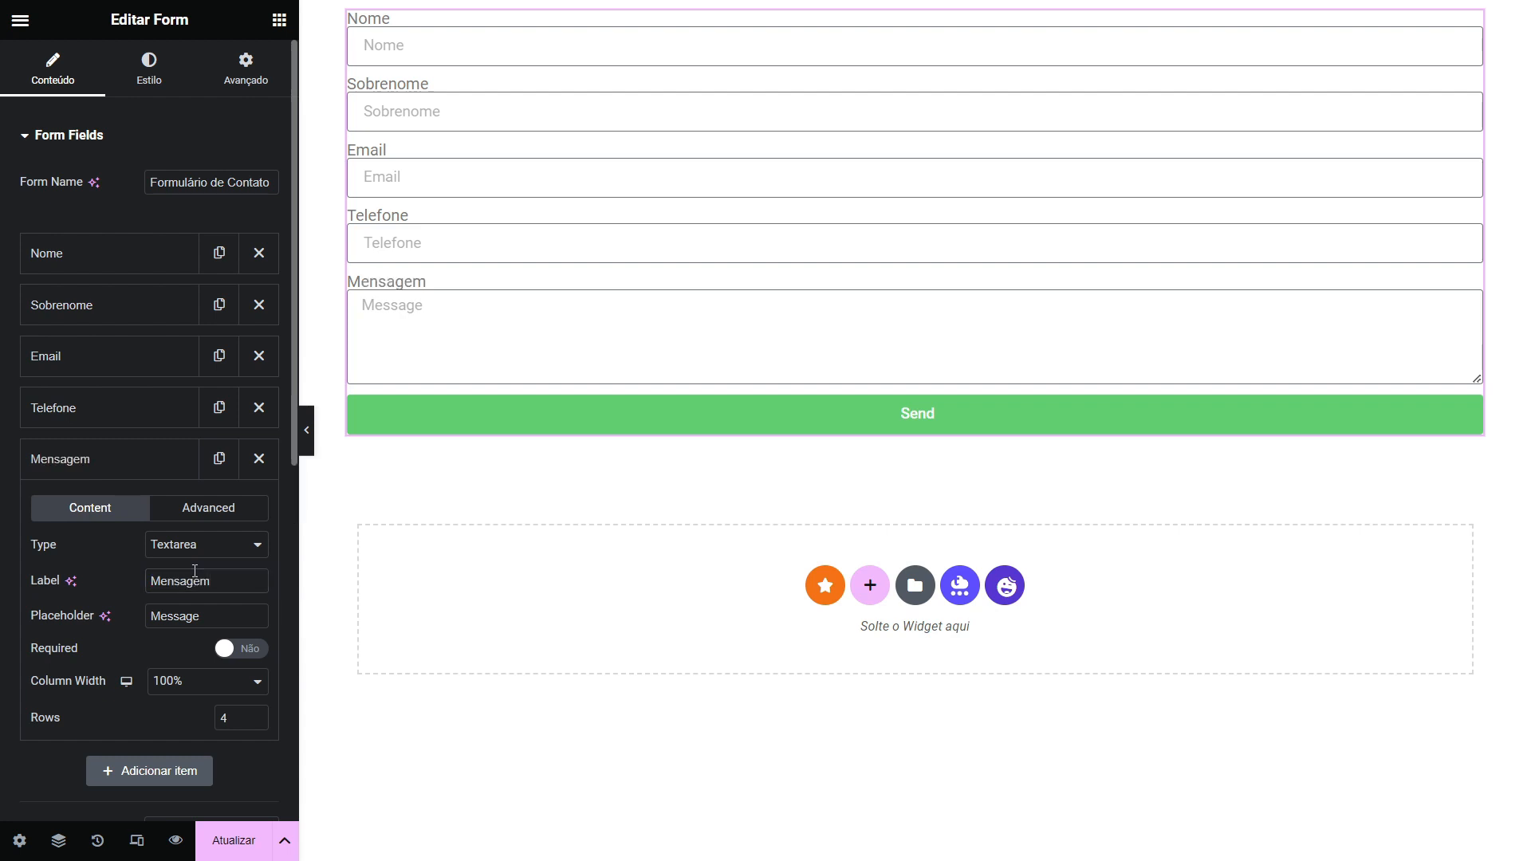
key(Tab)
text(Mensagem)
Step: Set the column width of both the Nome and Sobrenome fields to 50%
click(134, 270)
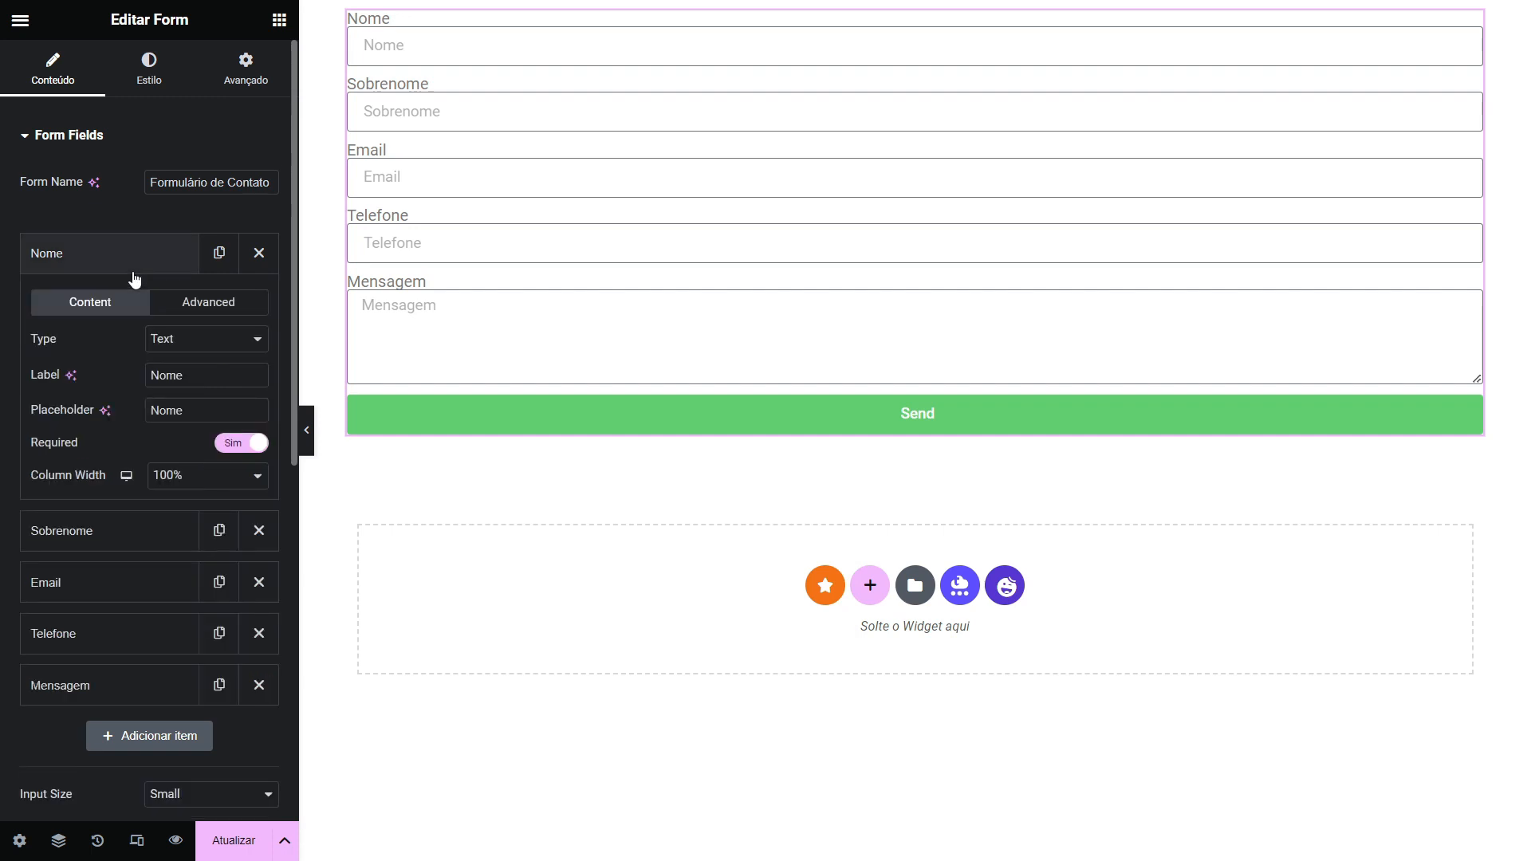
click(179, 477)
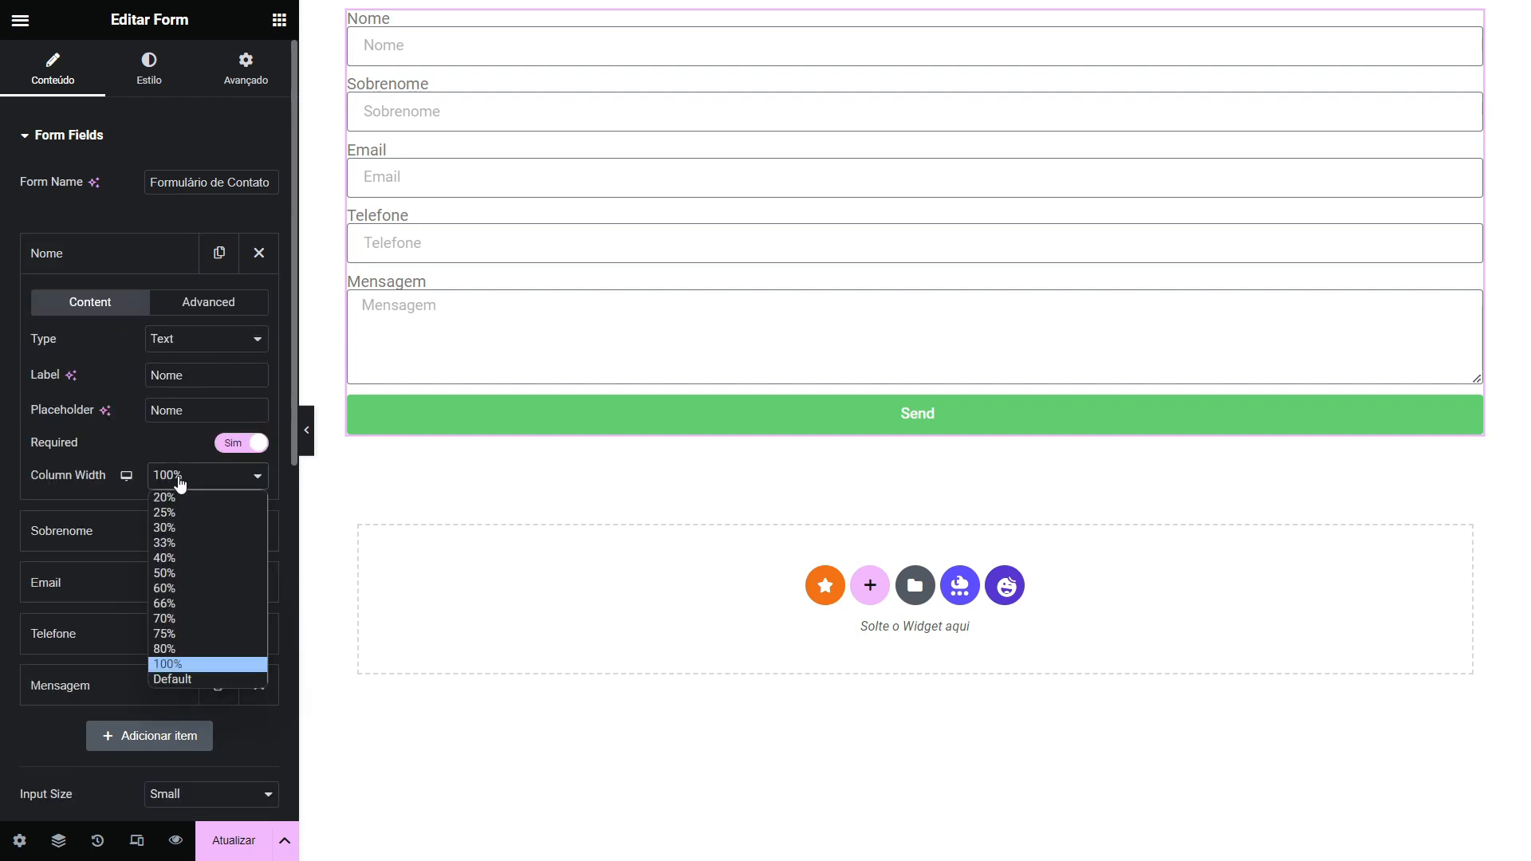
click(173, 573)
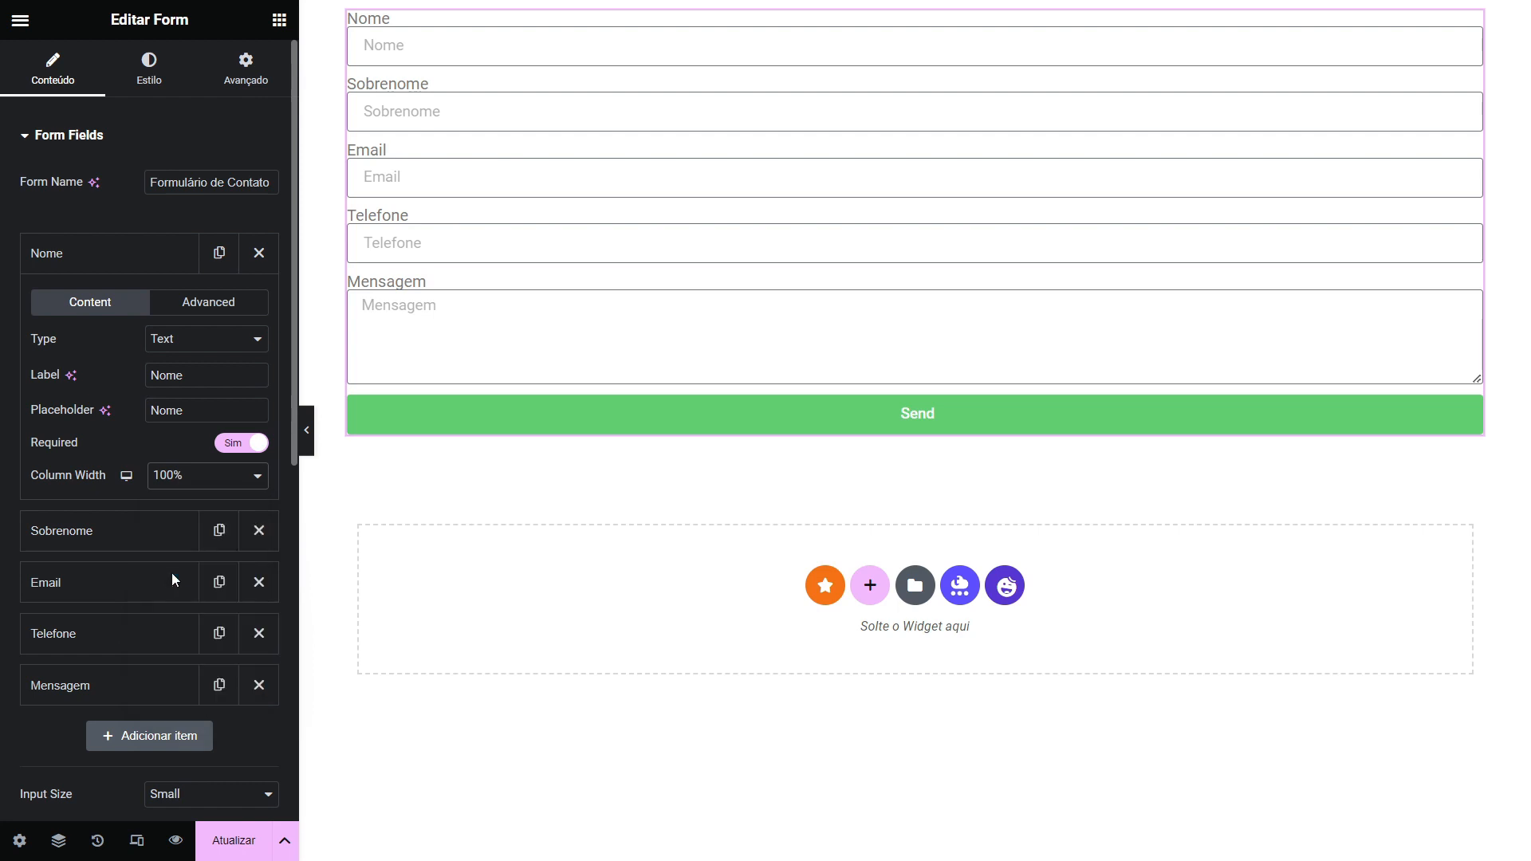
click(132, 257)
click(136, 309)
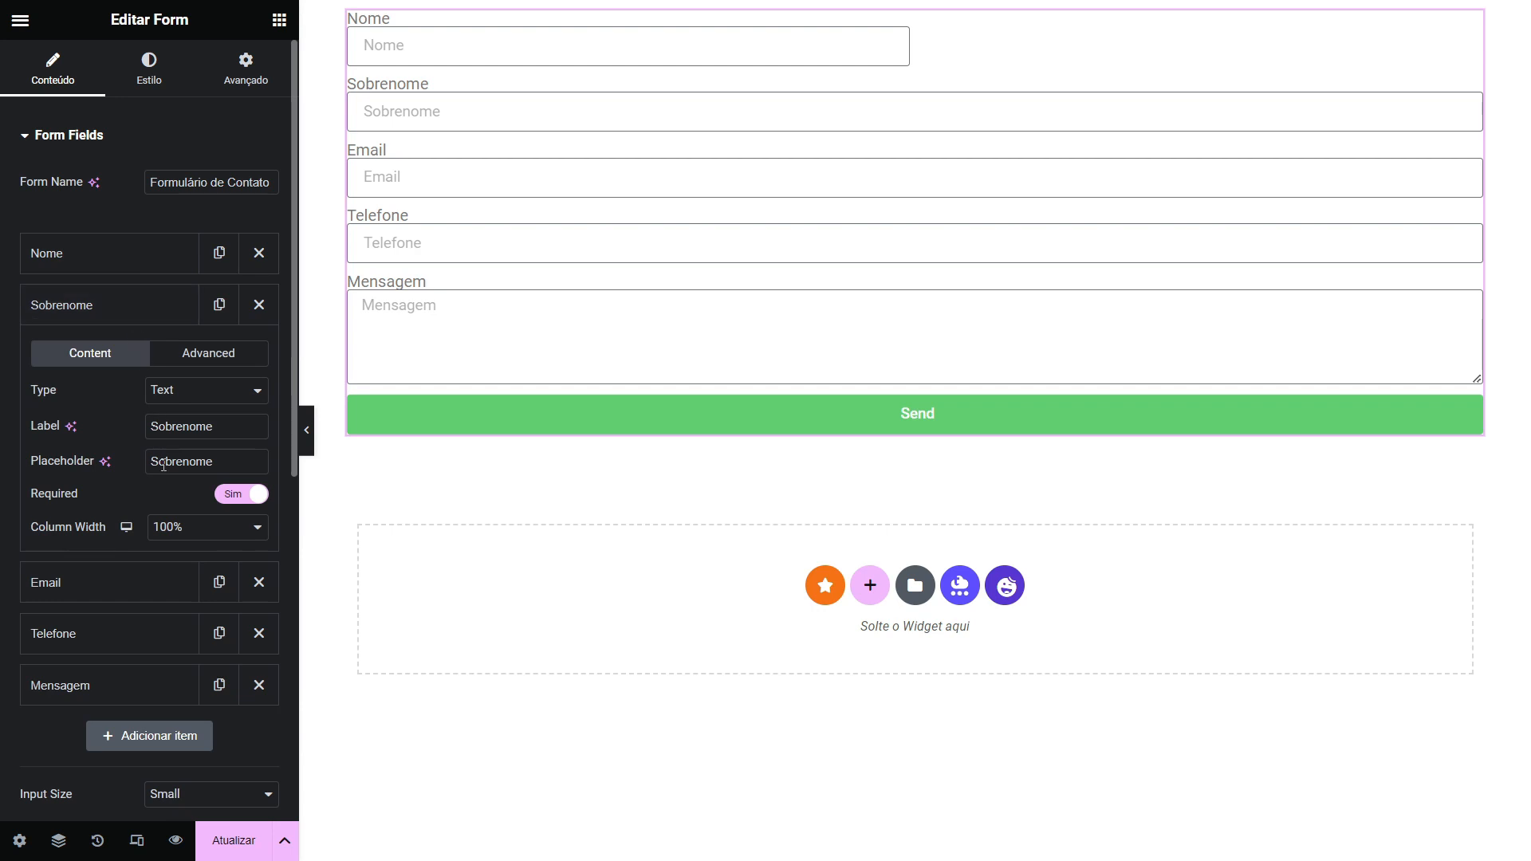
click(176, 531)
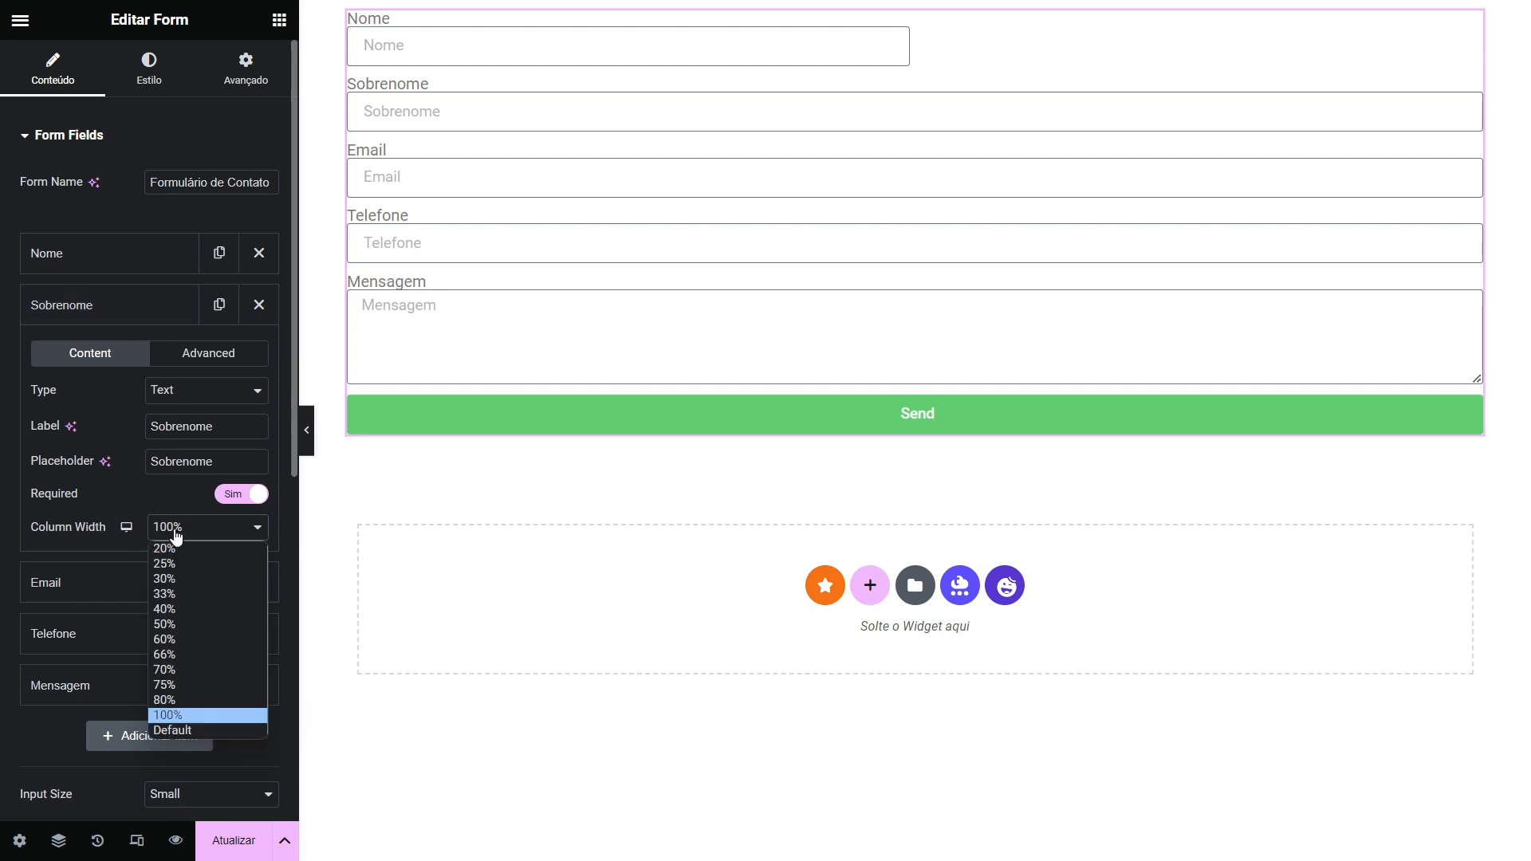
click(170, 624)
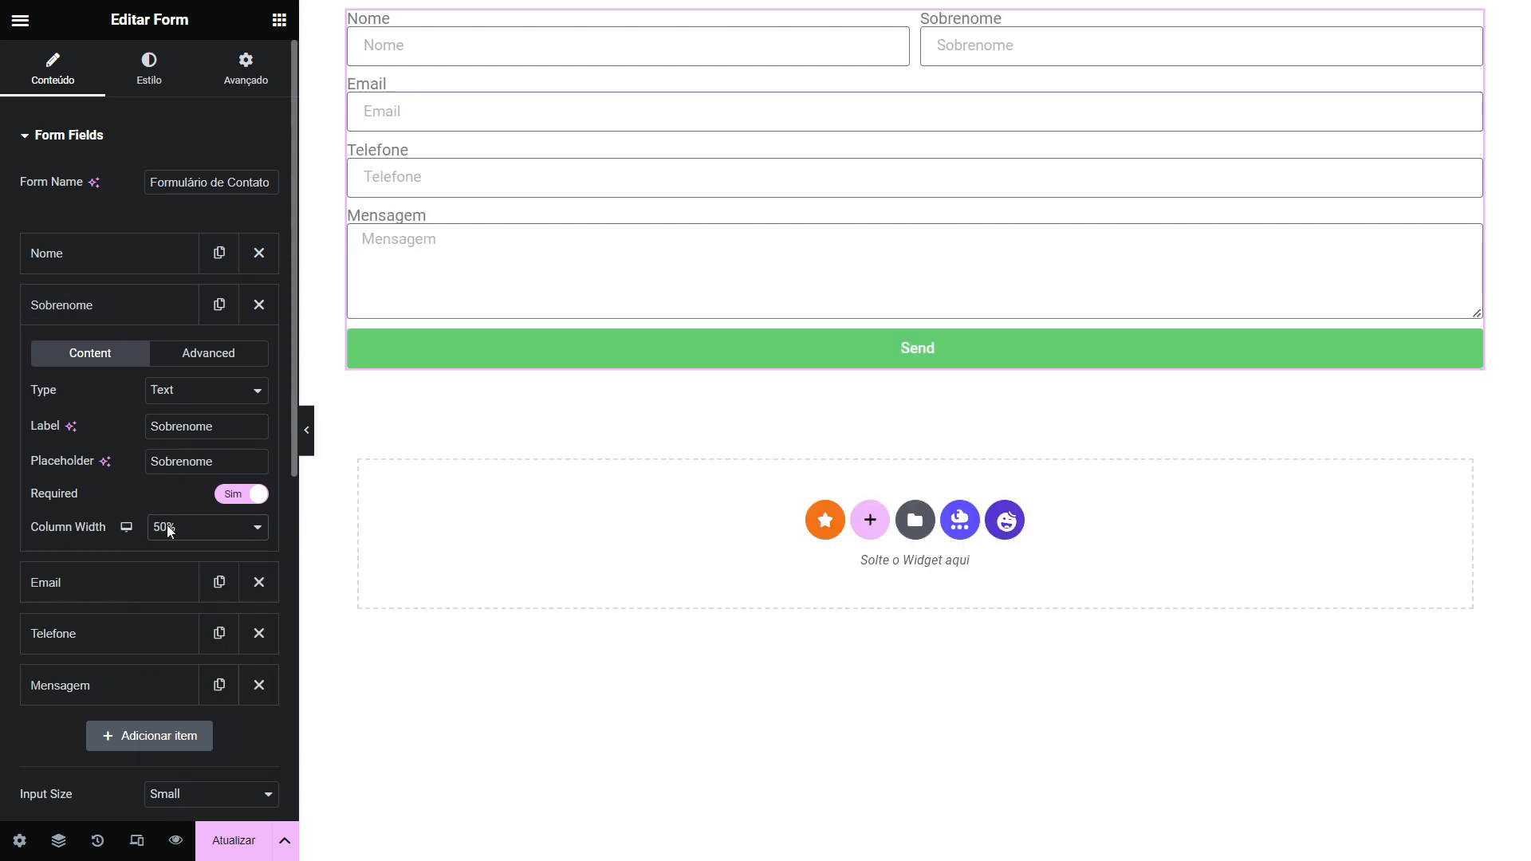
click(124, 307)
Step: Set the Email field's column width to 70%
click(128, 365)
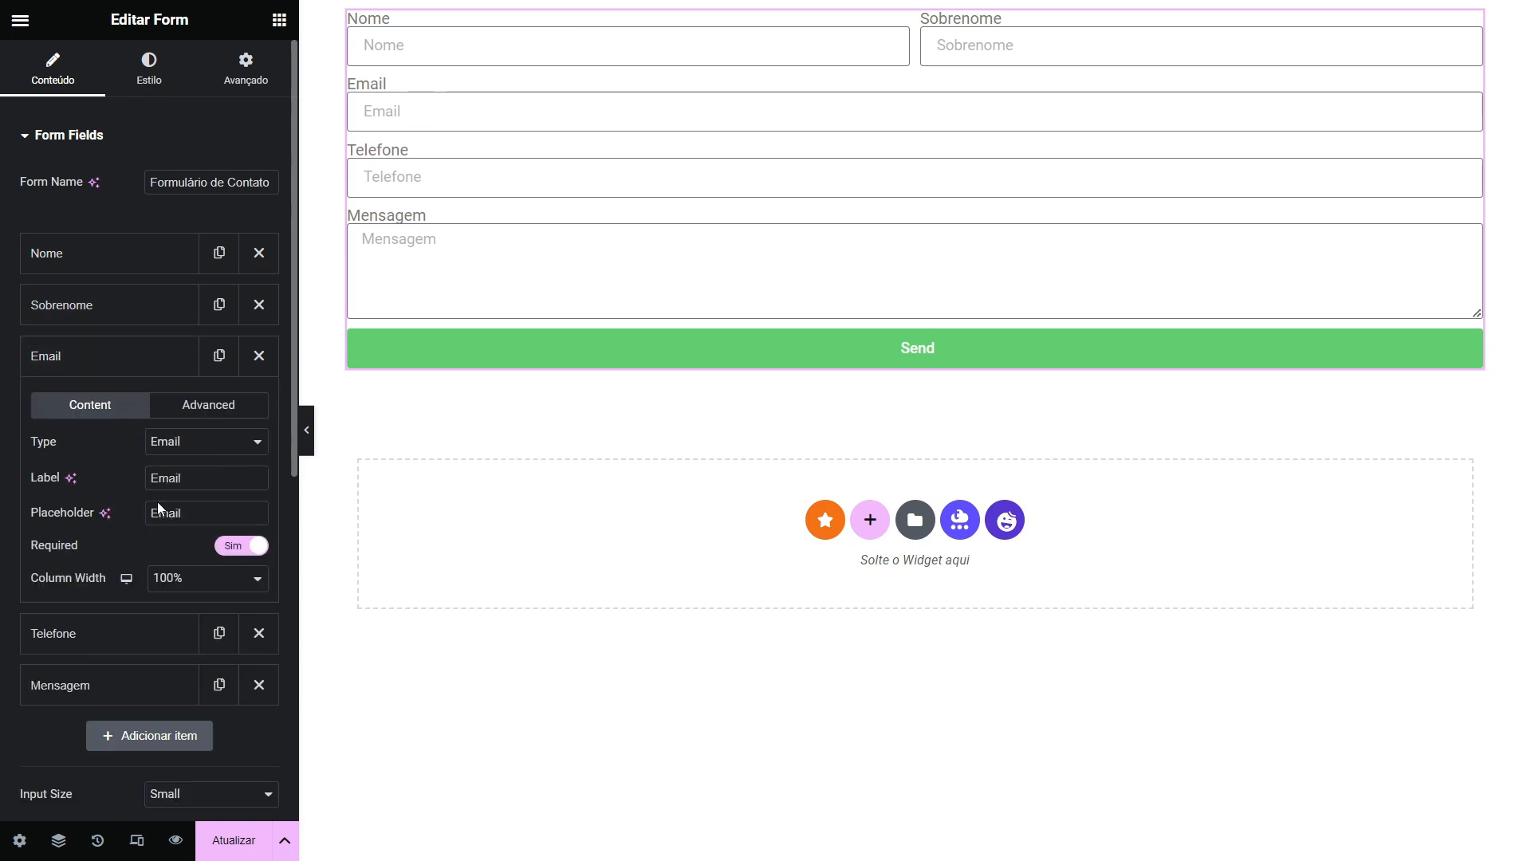
click(165, 586)
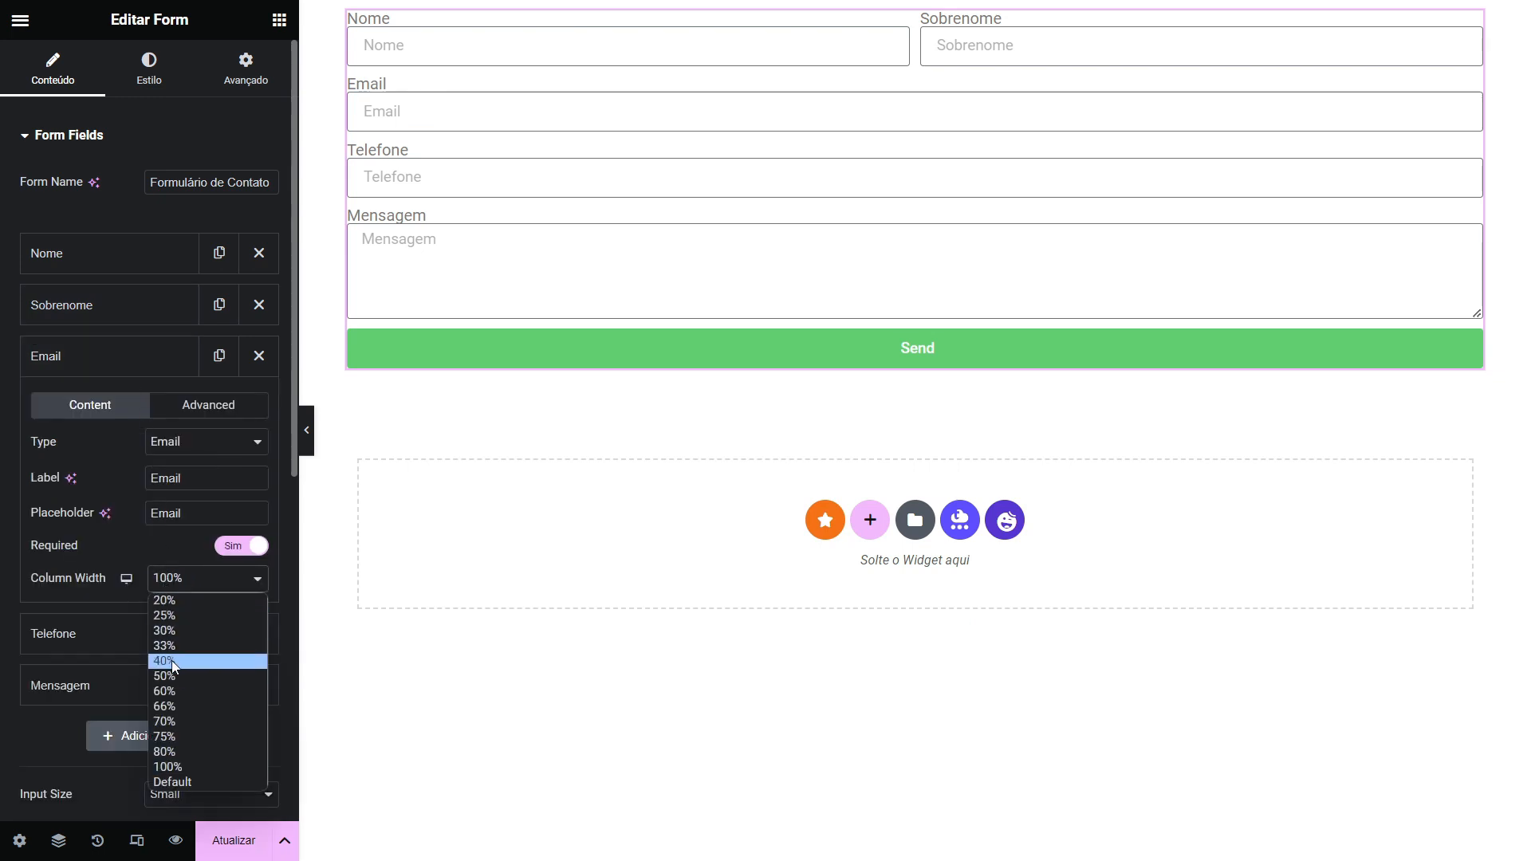
click(166, 719)
click(129, 363)
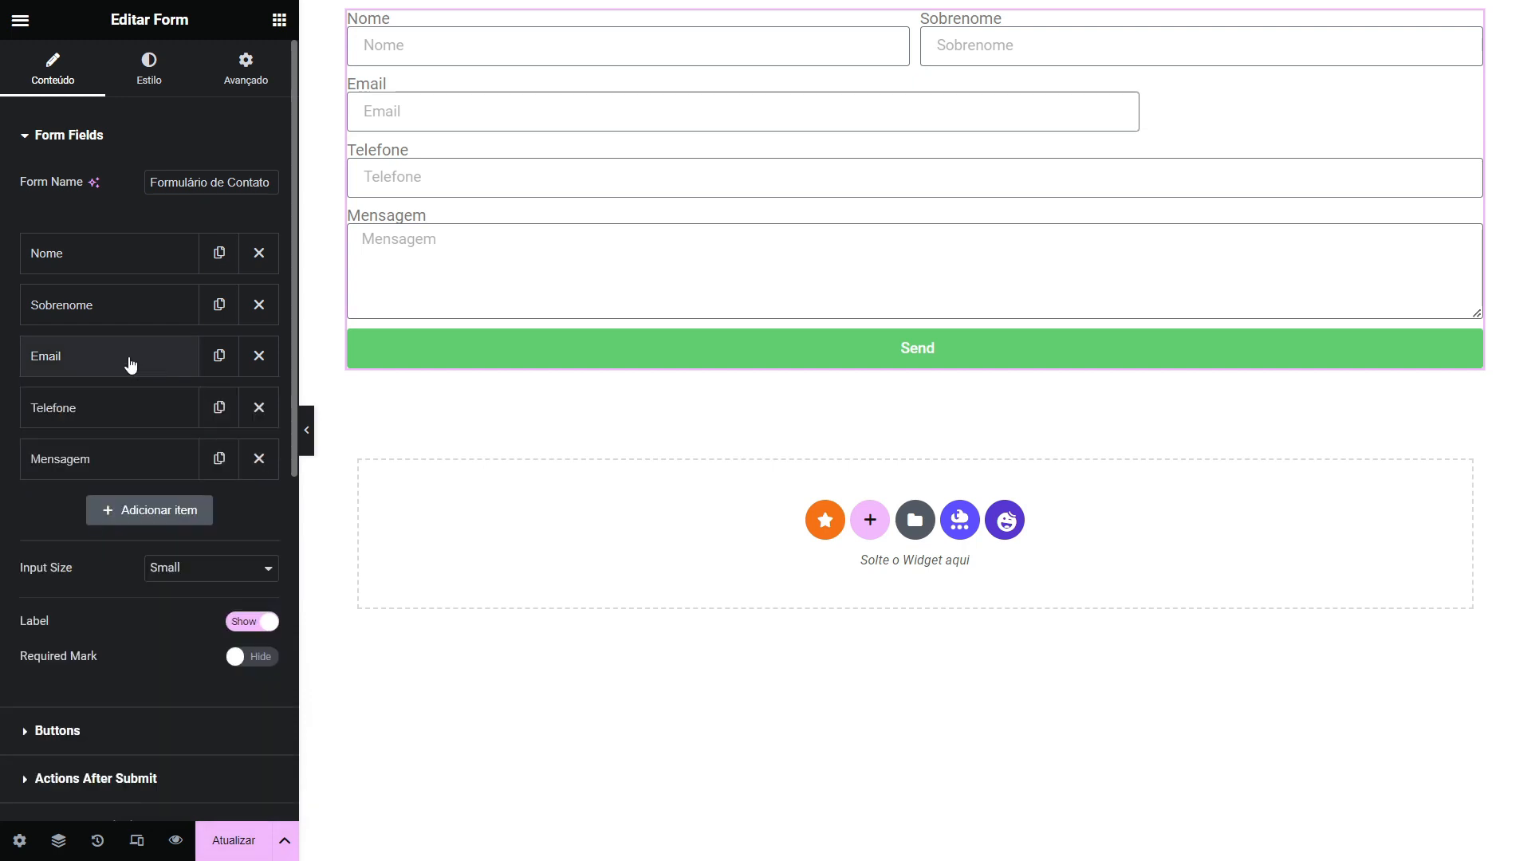
Step: Set the Telefone field's column width to 30% and preview the form at full page width
click(113, 421)
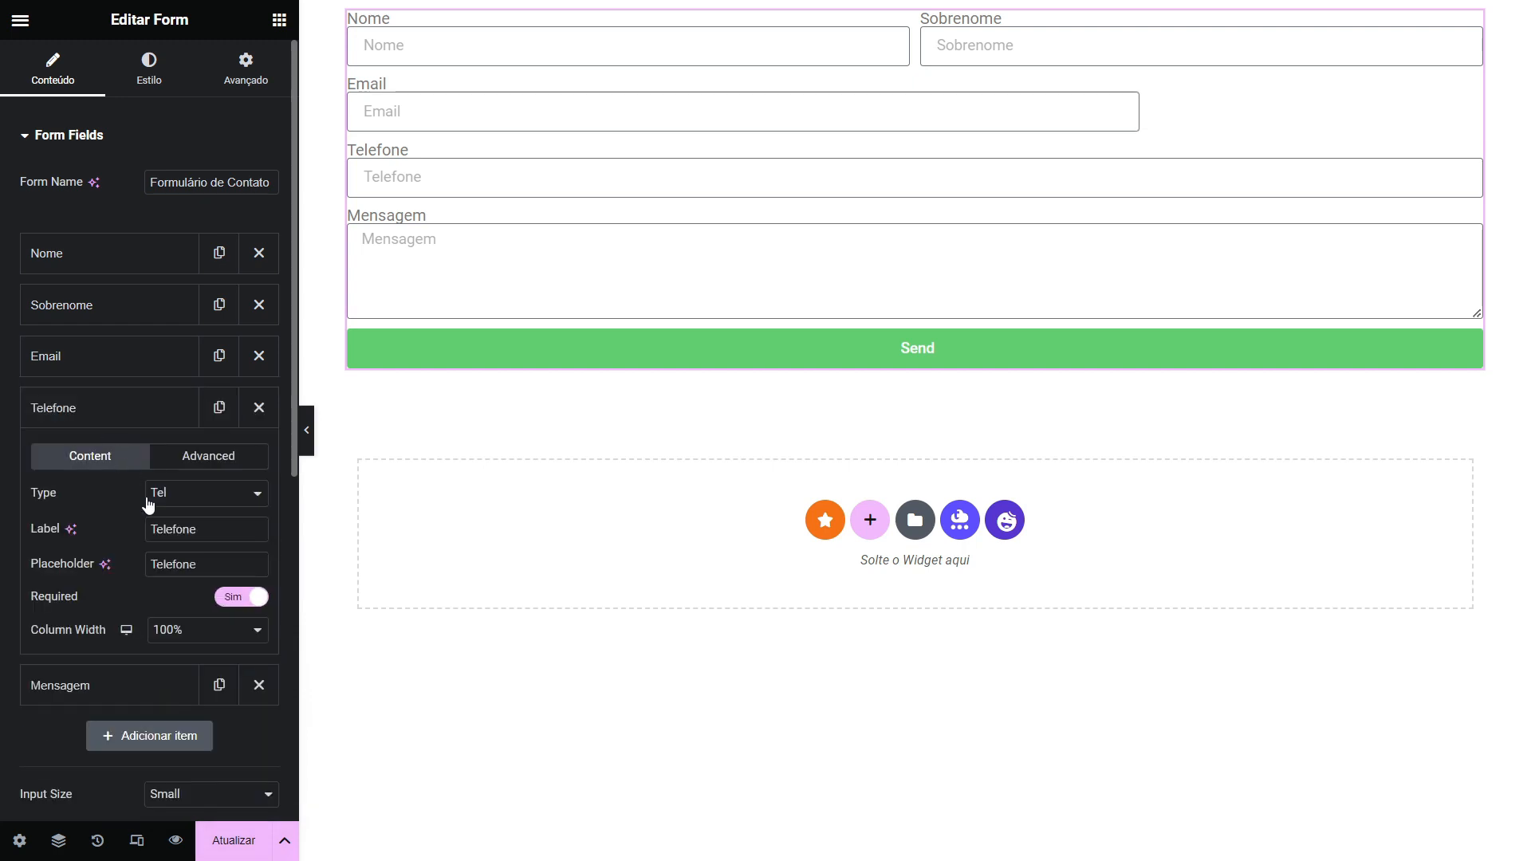
click(175, 638)
click(180, 682)
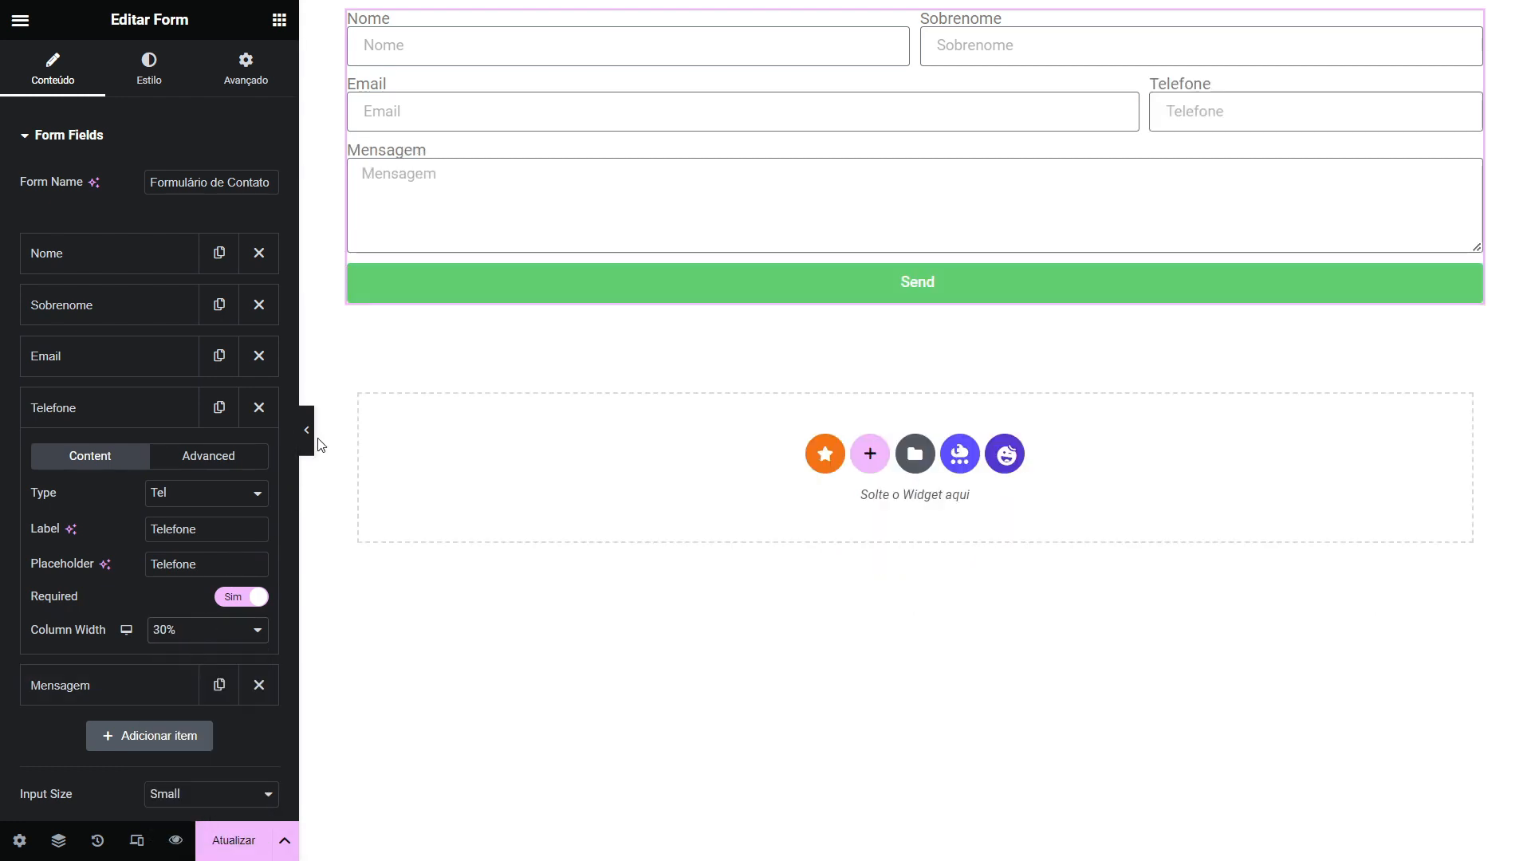
click(144, 414)
click(310, 441)
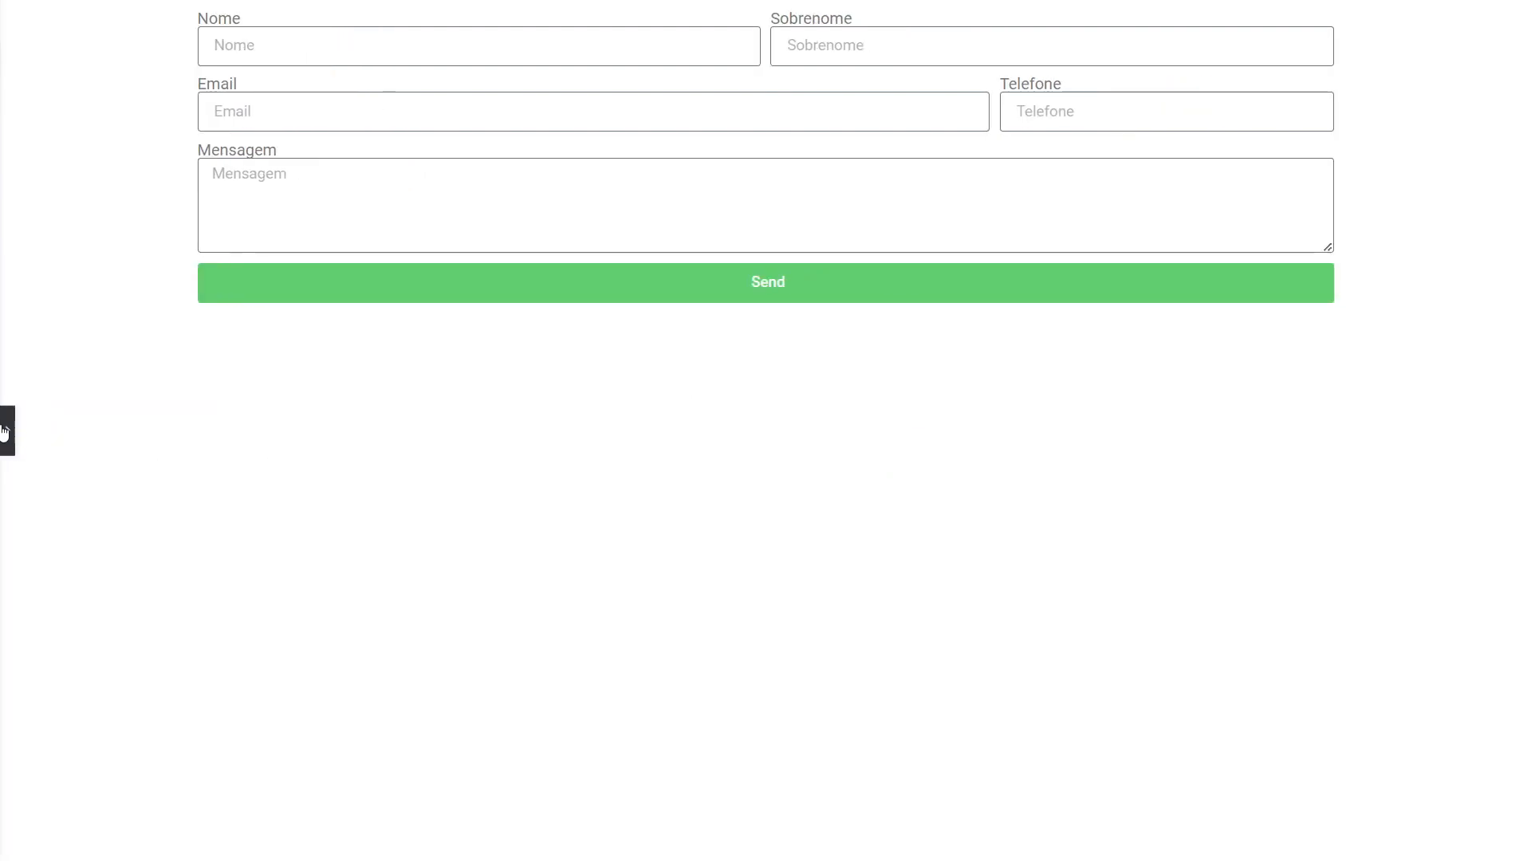
click(8, 435)
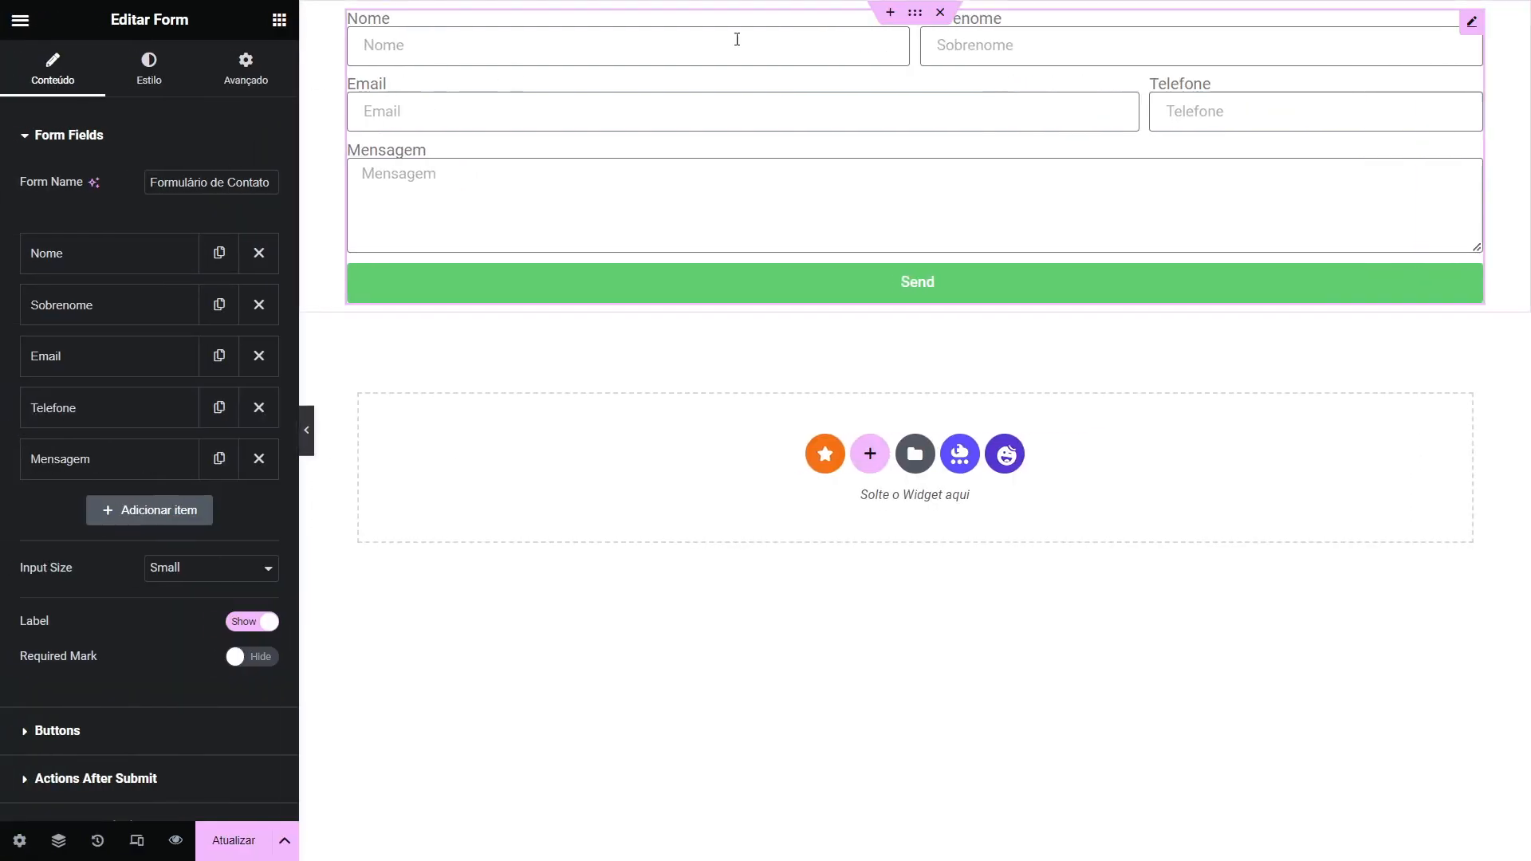
Step: Set the padding of the container around the form to 250 px on all sides
click(311, 106)
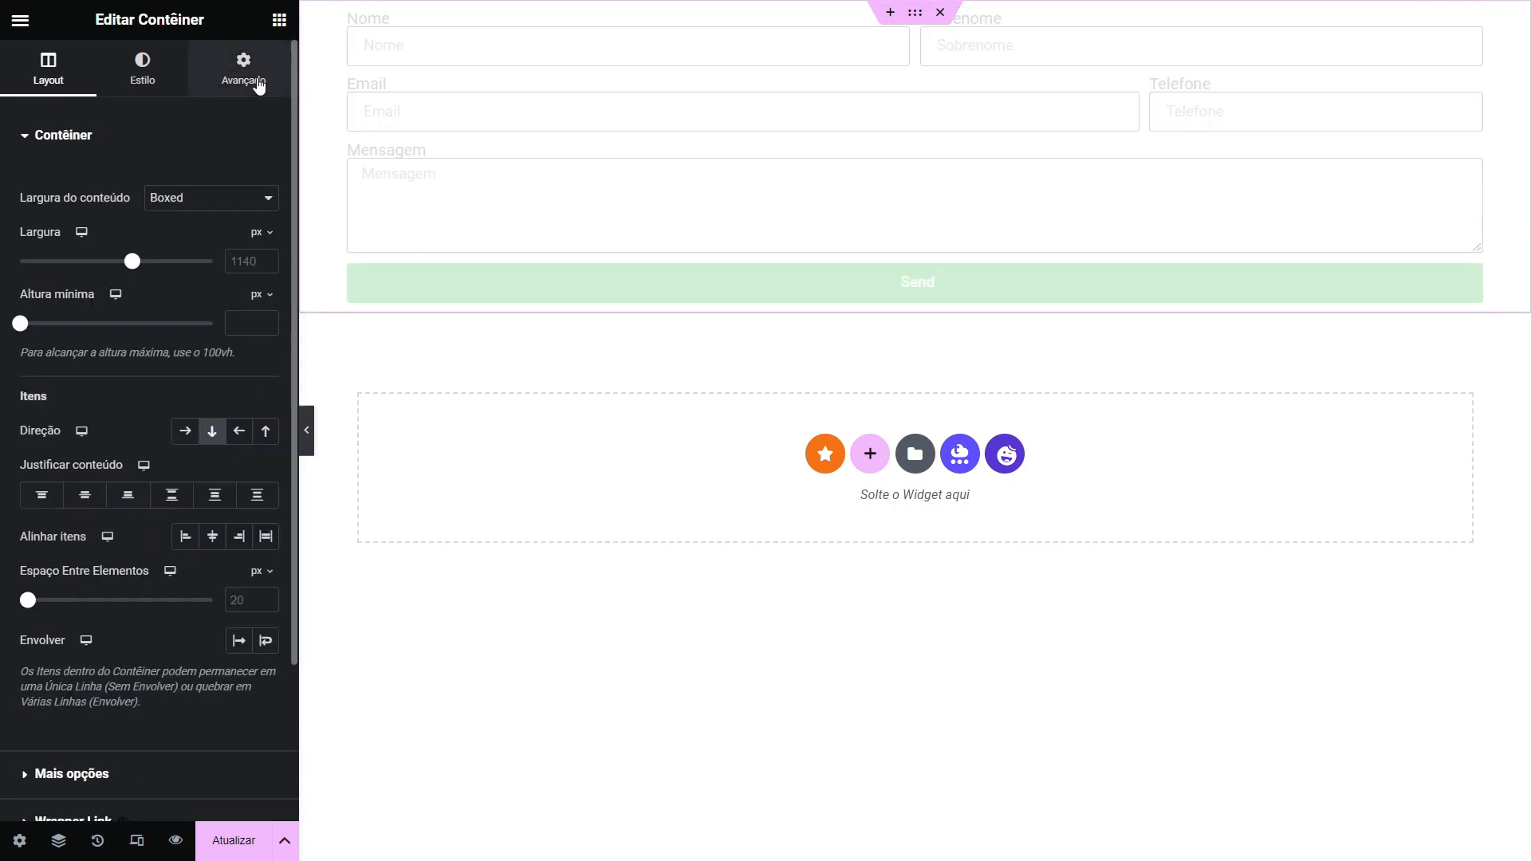
click(243, 67)
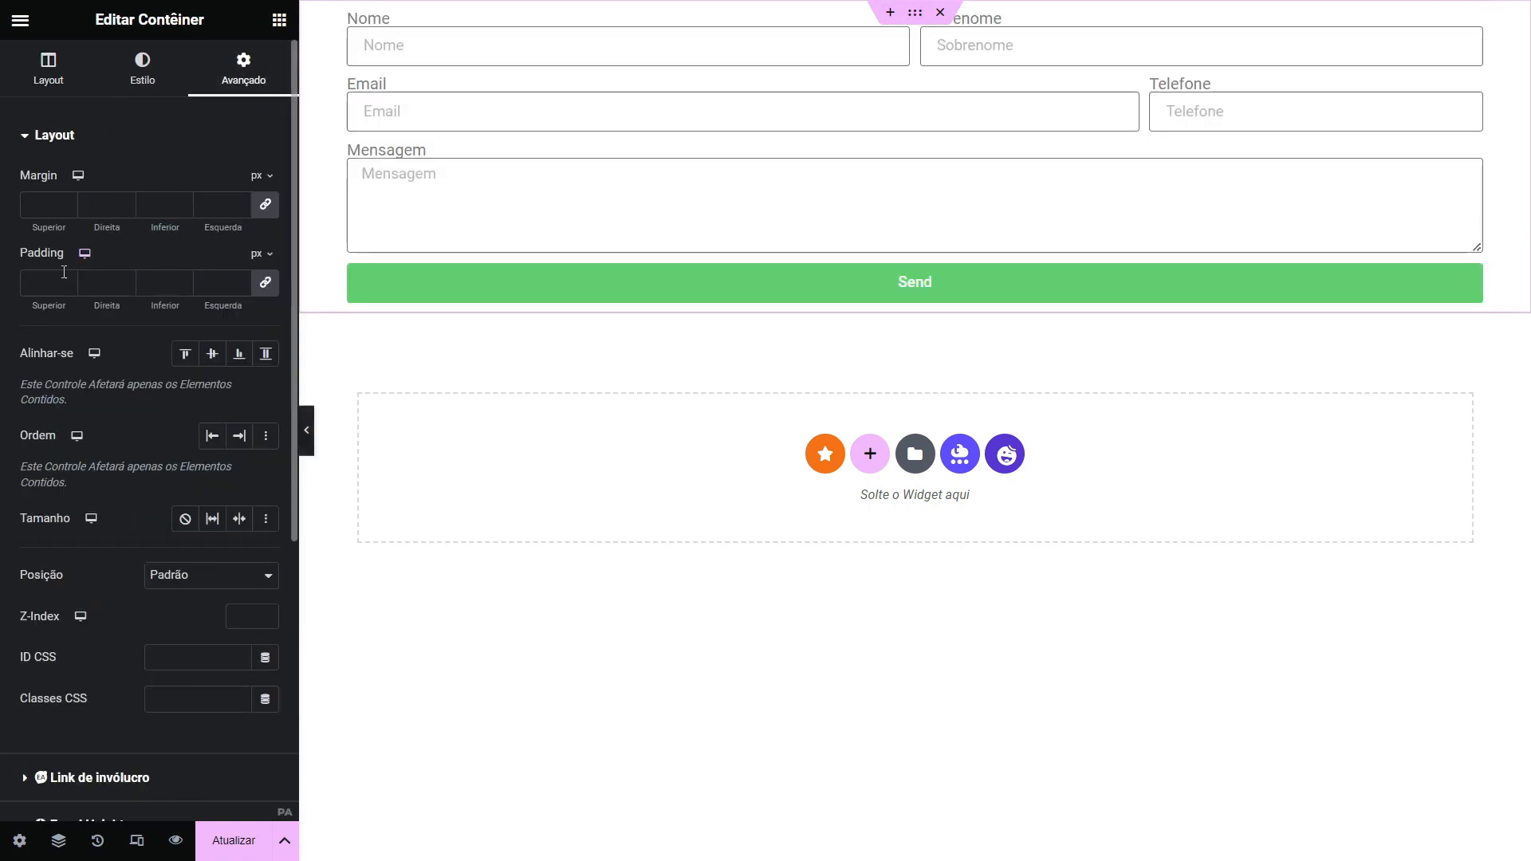
click(42, 282)
text(250)
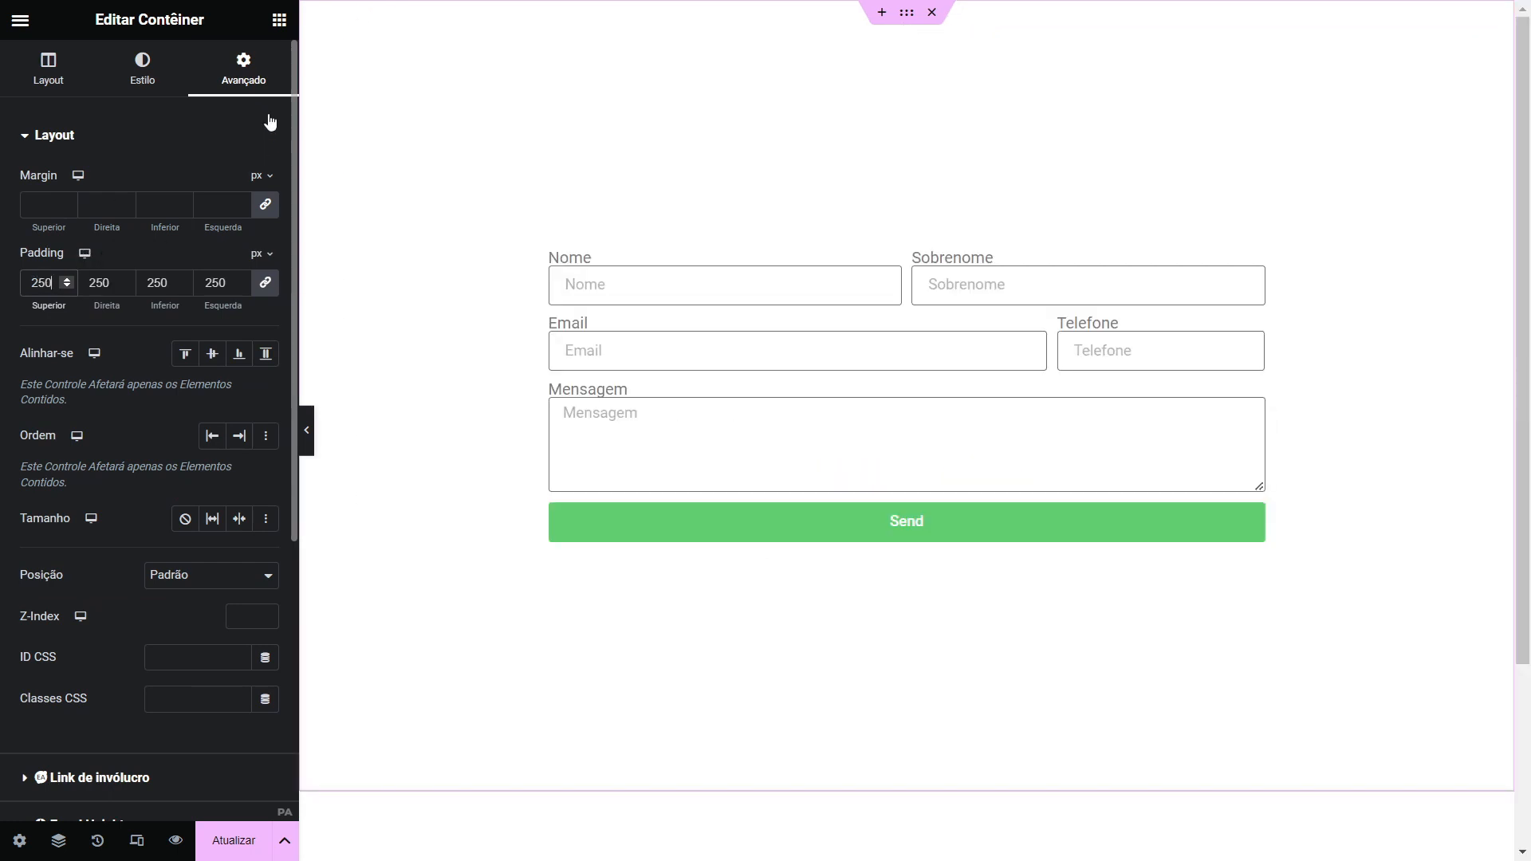
Step: Add a title above the form with the text "Formulário de Contato" and centre it
click(281, 24)
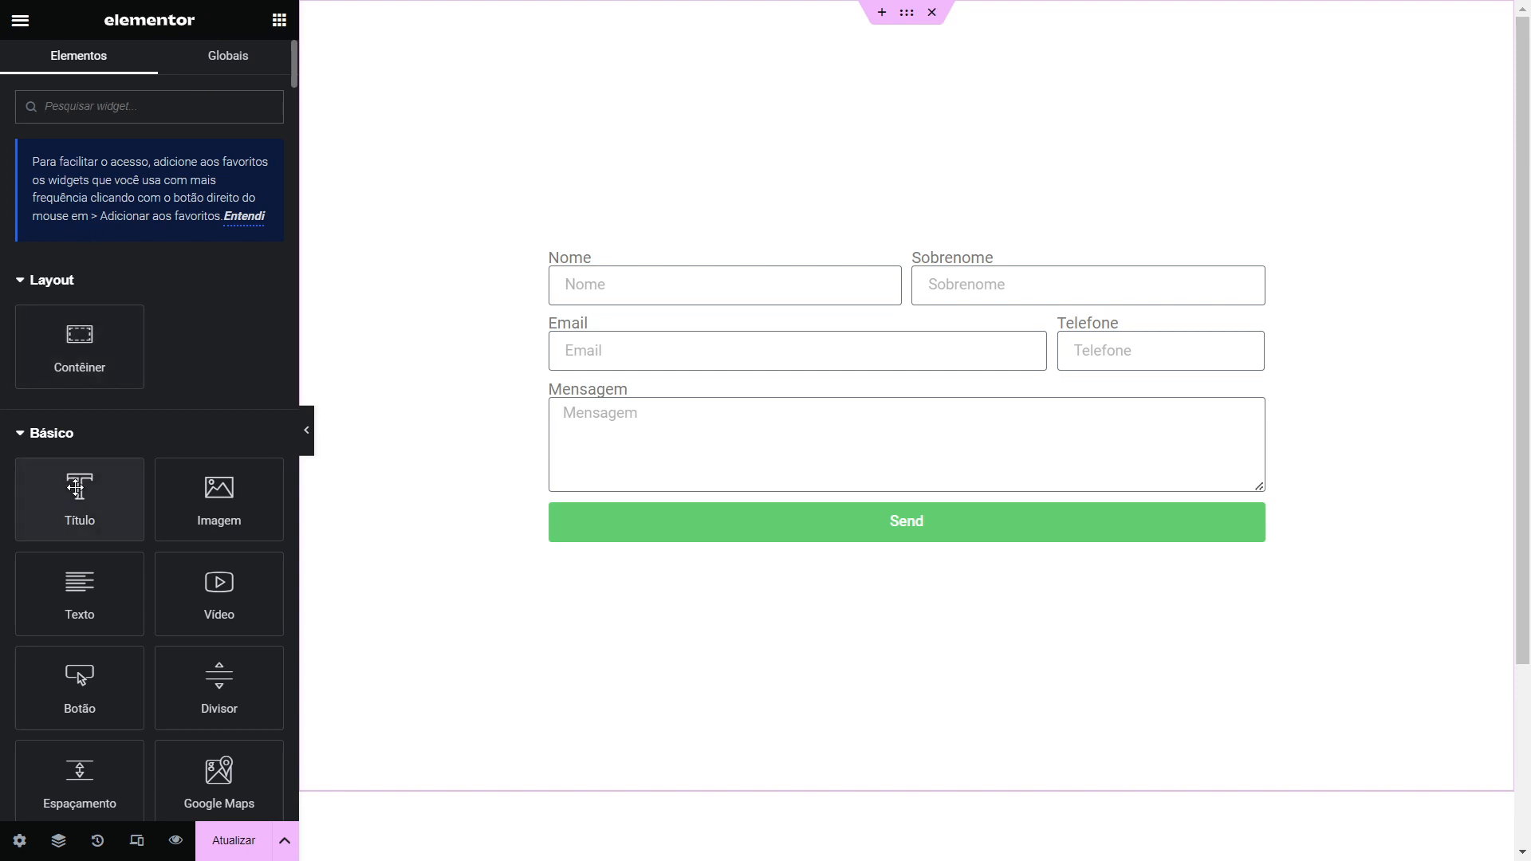
drag(80, 494, 725, 265)
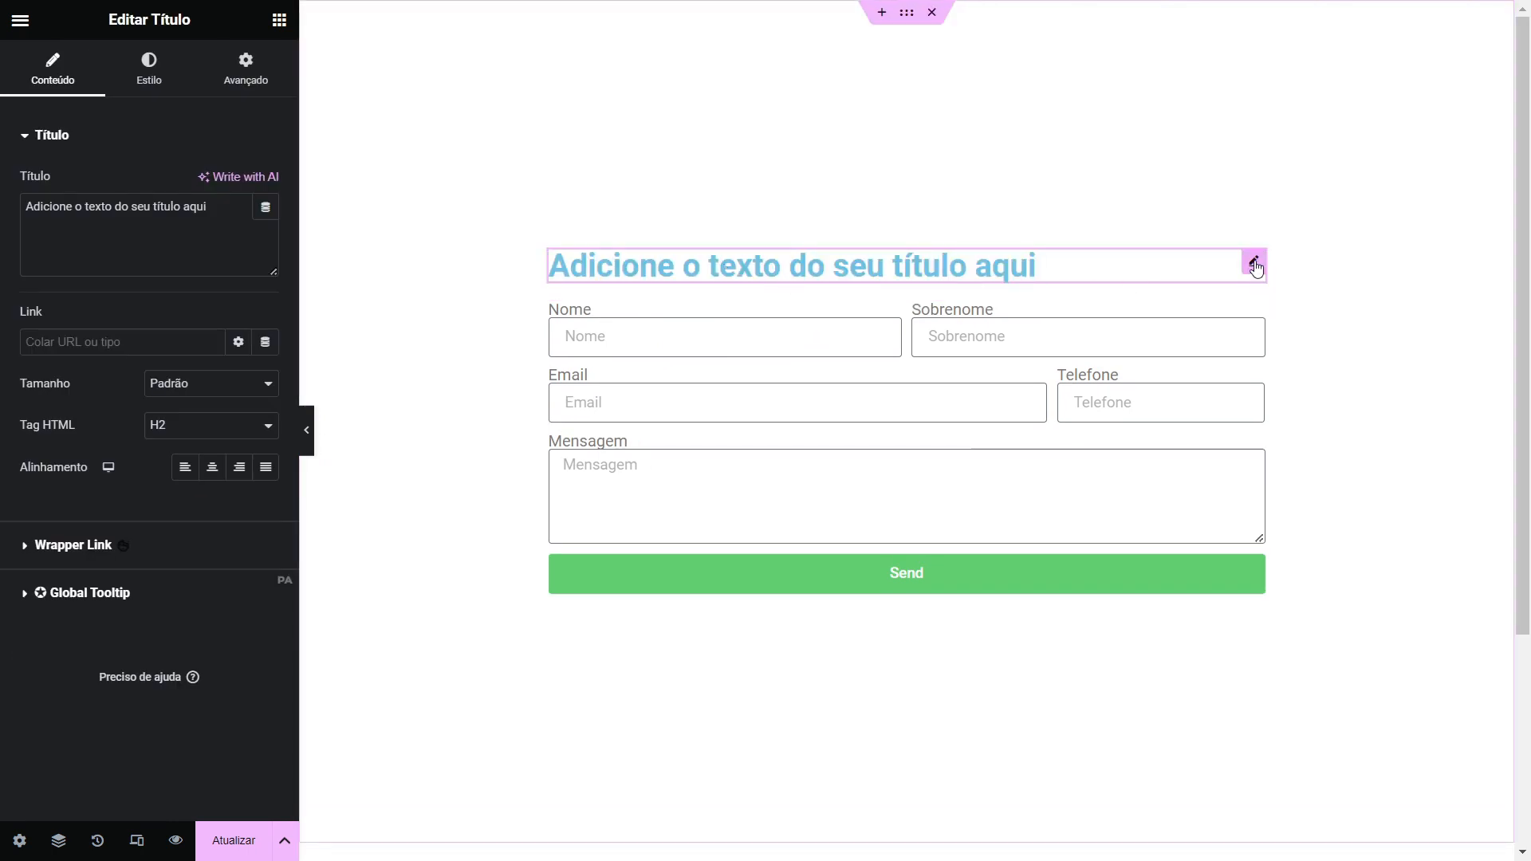
triple_click(67, 220)
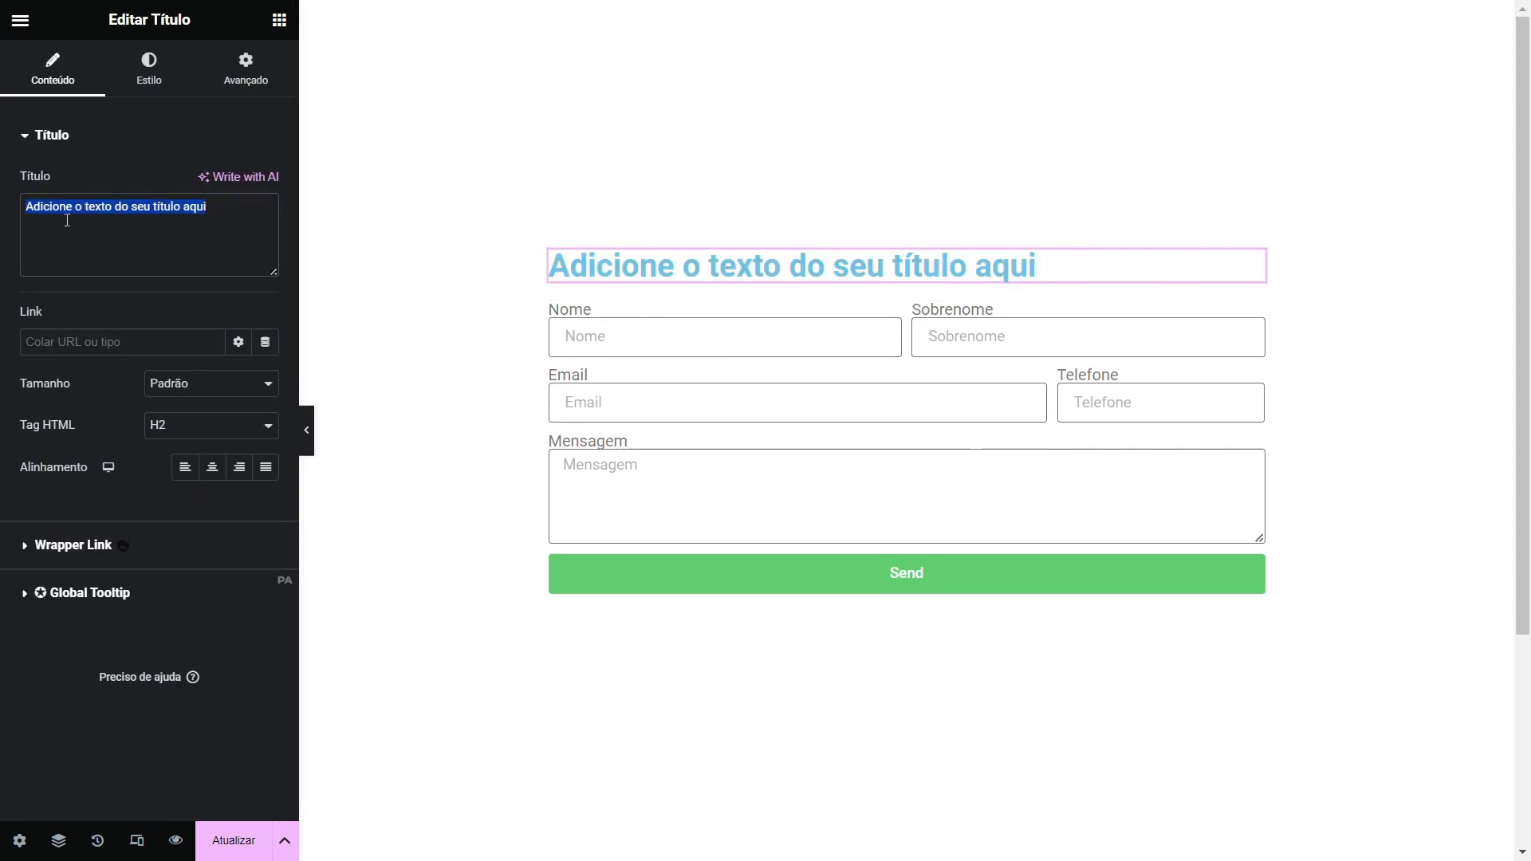
text(Formu)
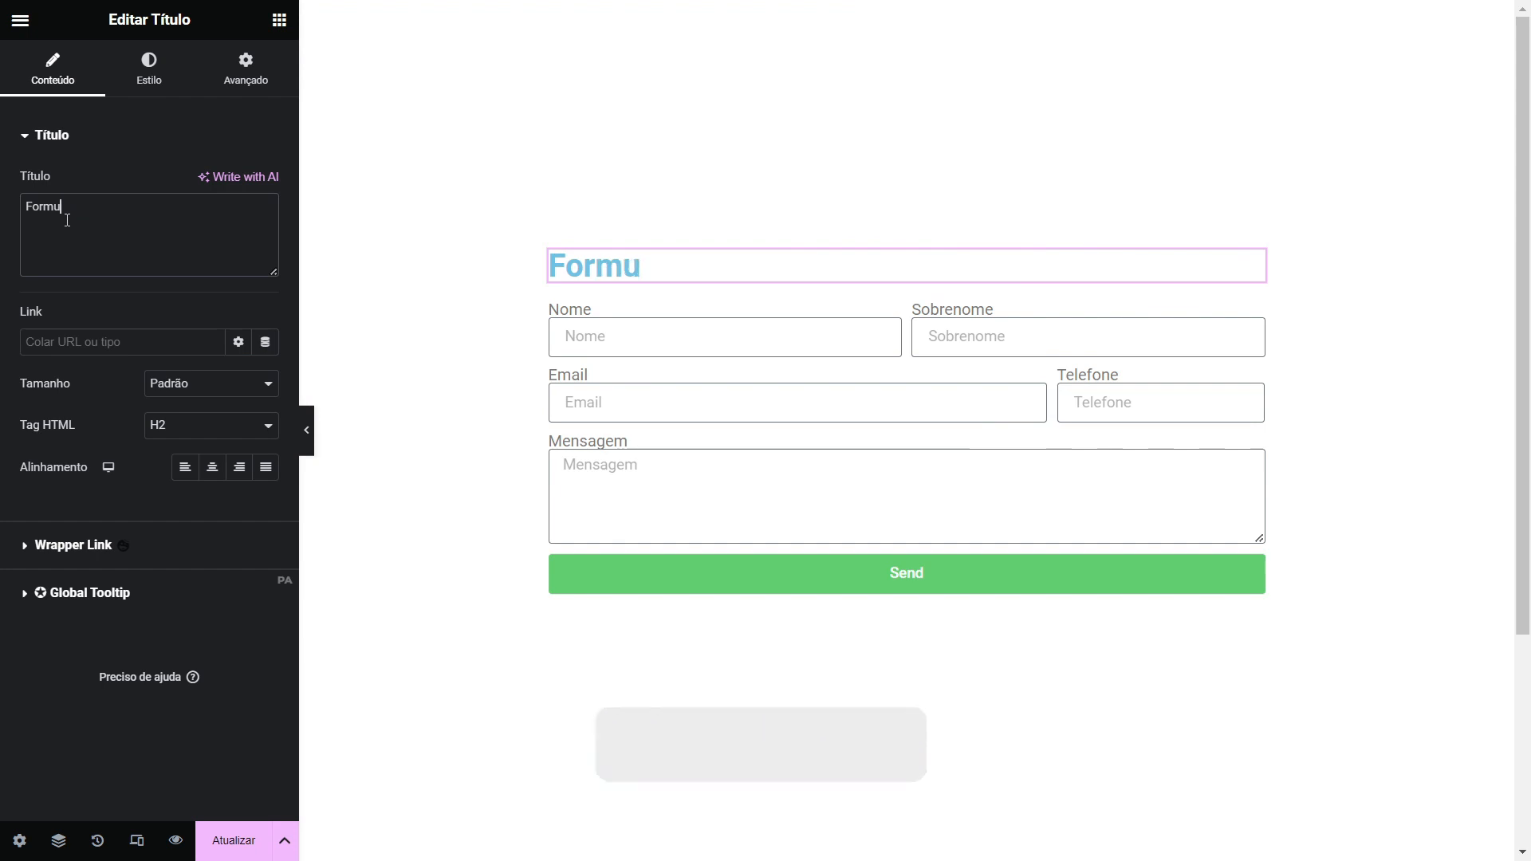
text(lário de C)
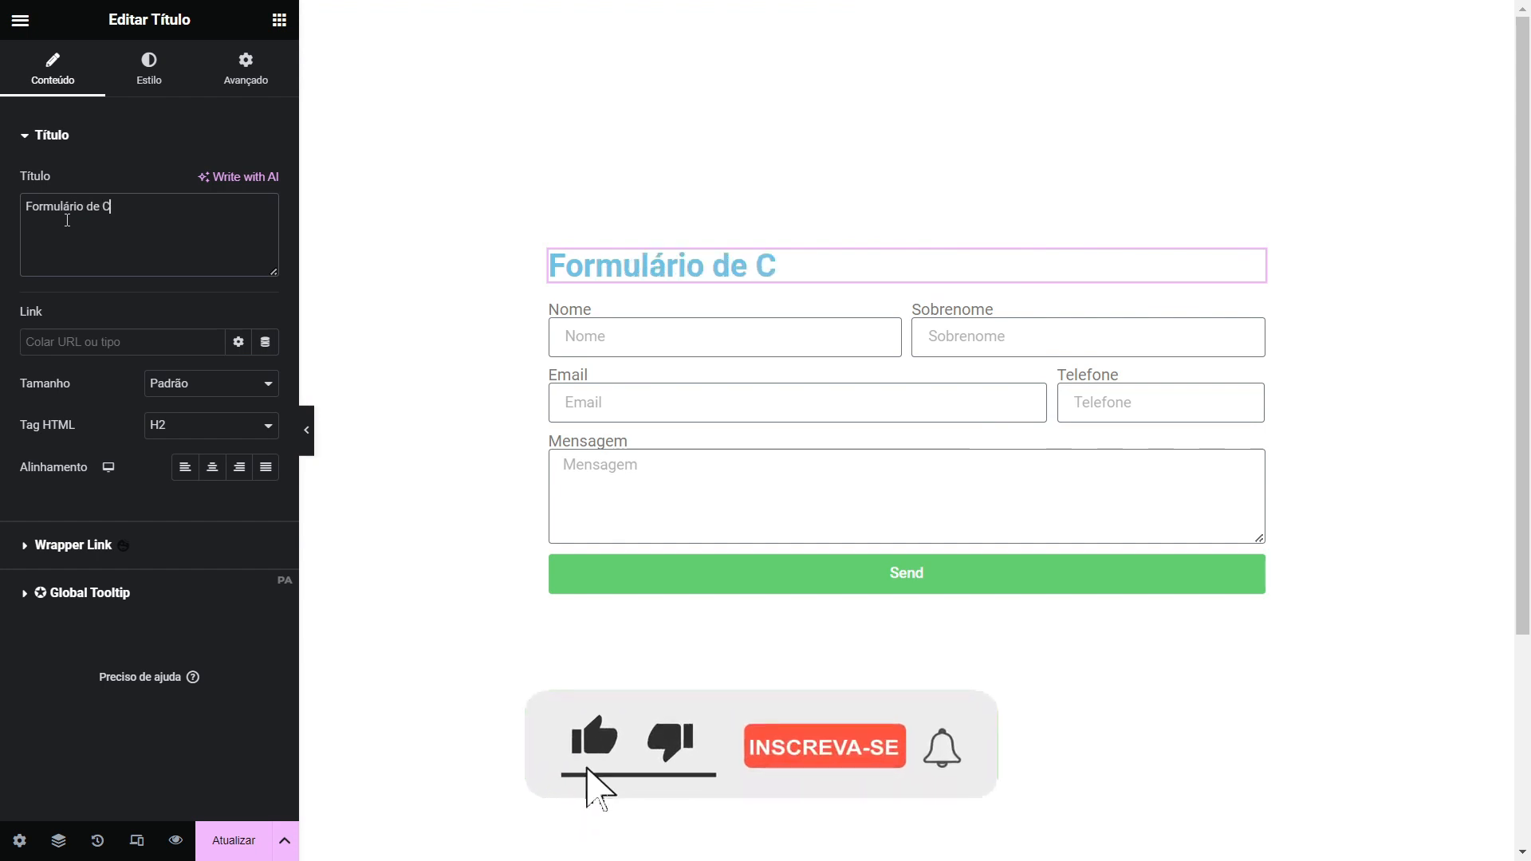
text(ontato)
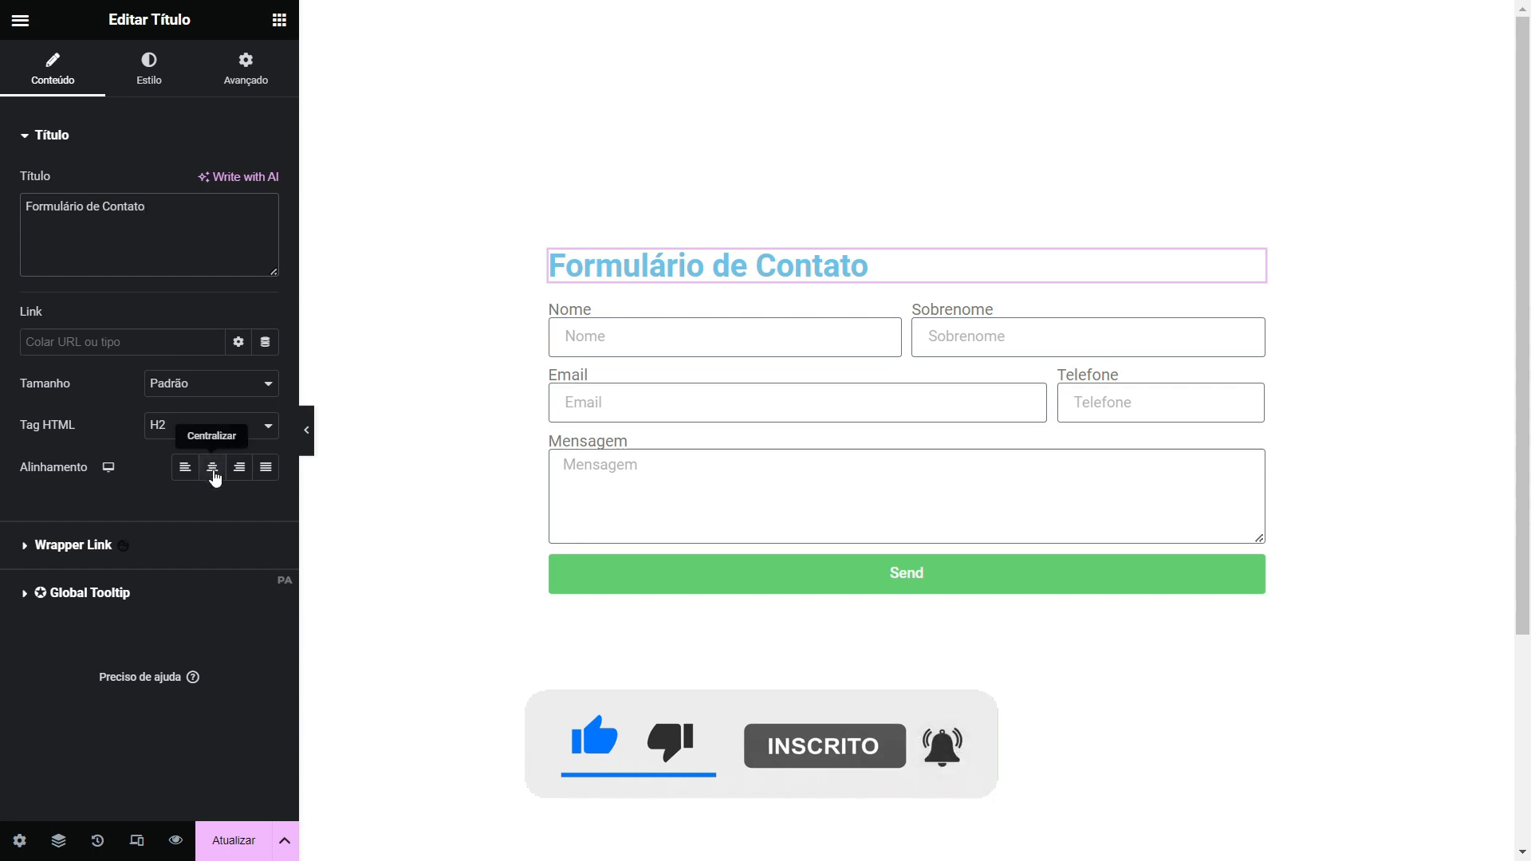
click(213, 472)
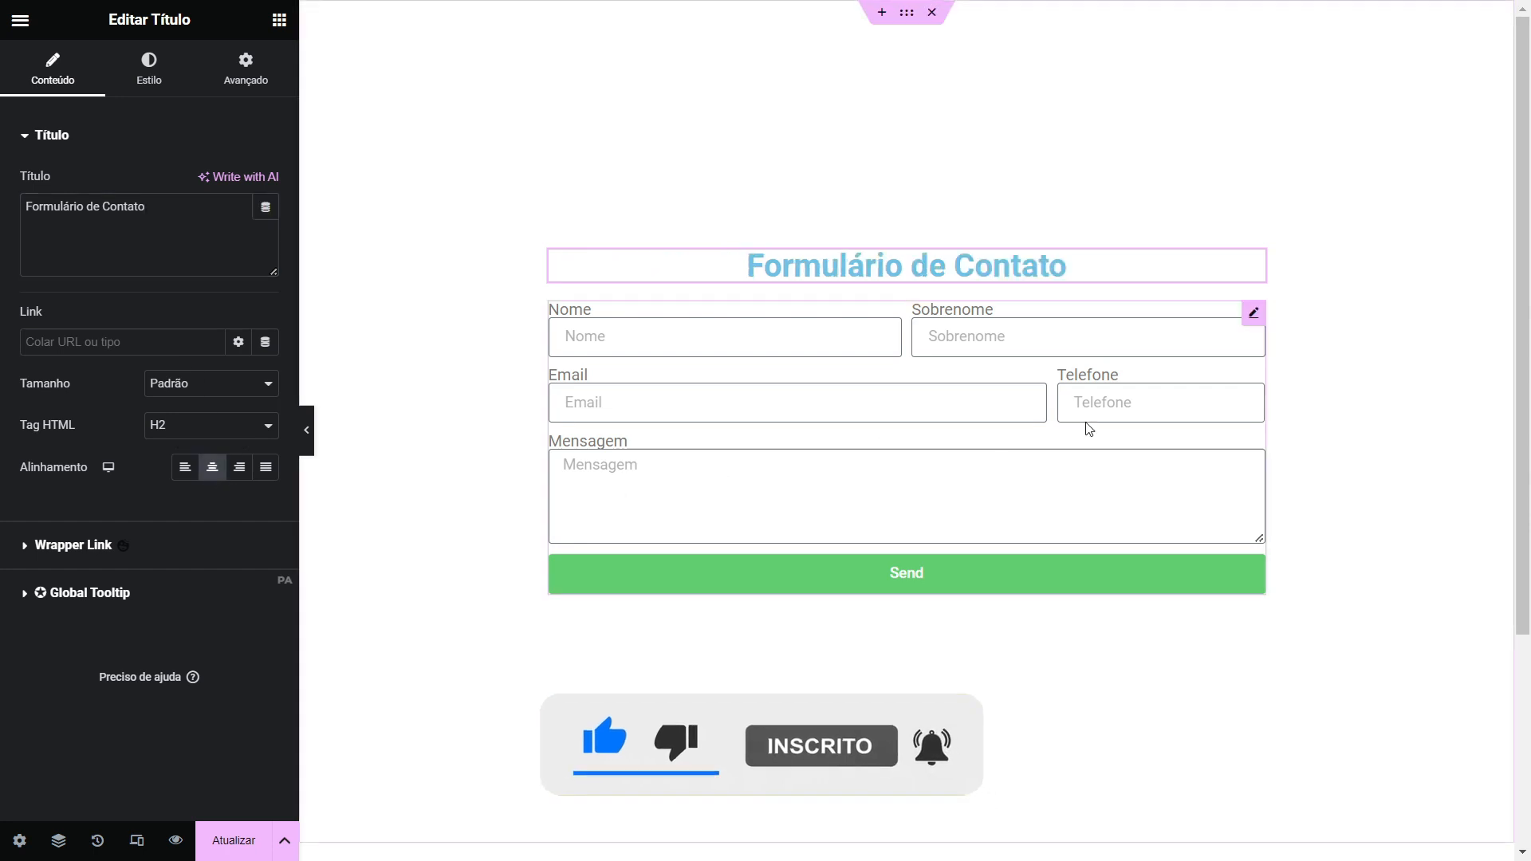
Step: Switch the form's required mark on and back off, and set the submit button's text to "Enviar"
click(1256, 316)
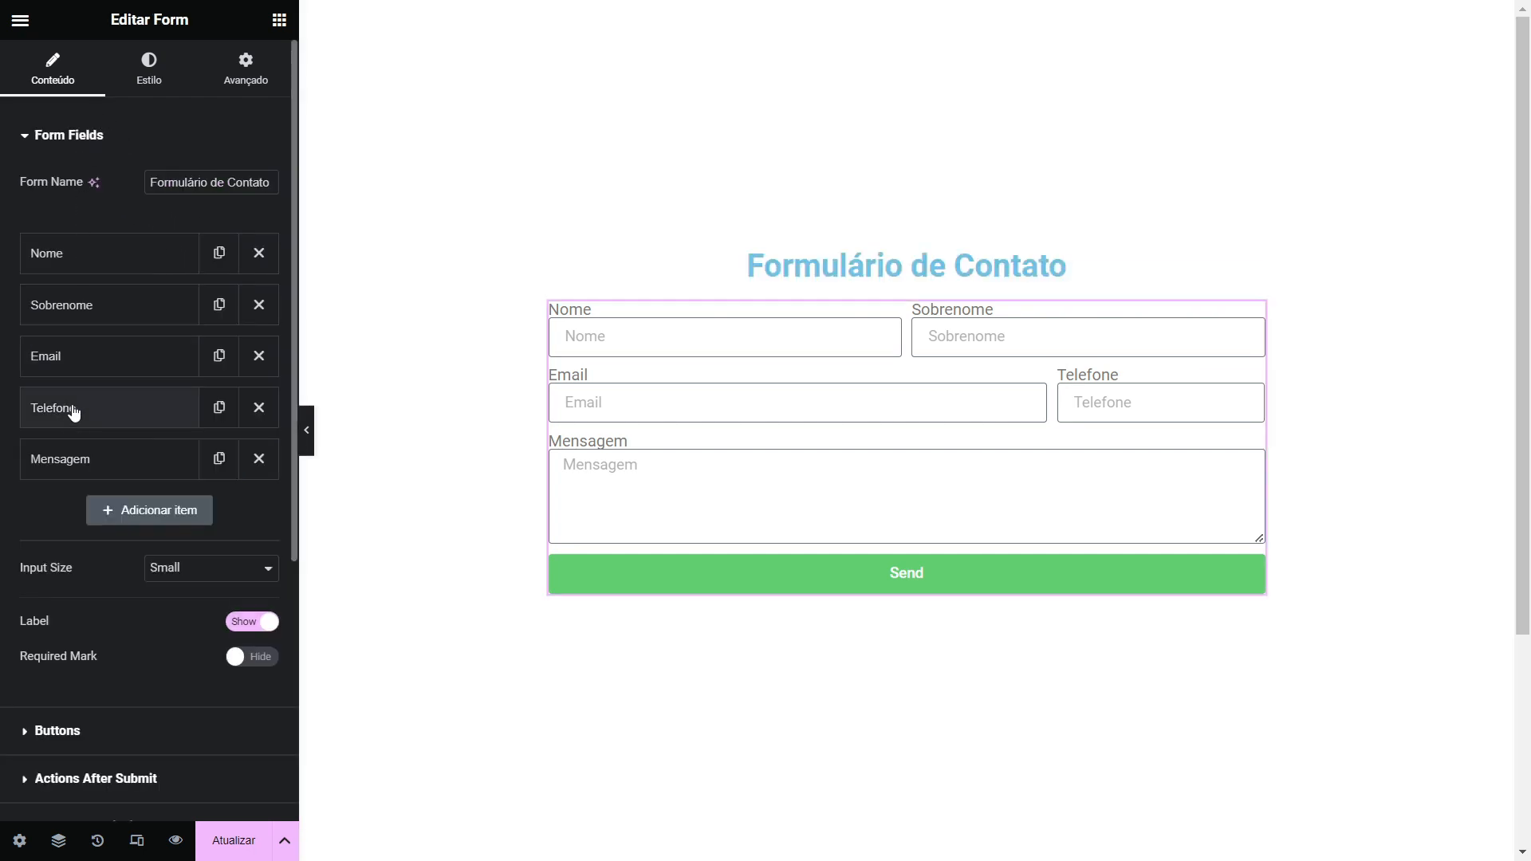
scroll(70, 431, down, 2)
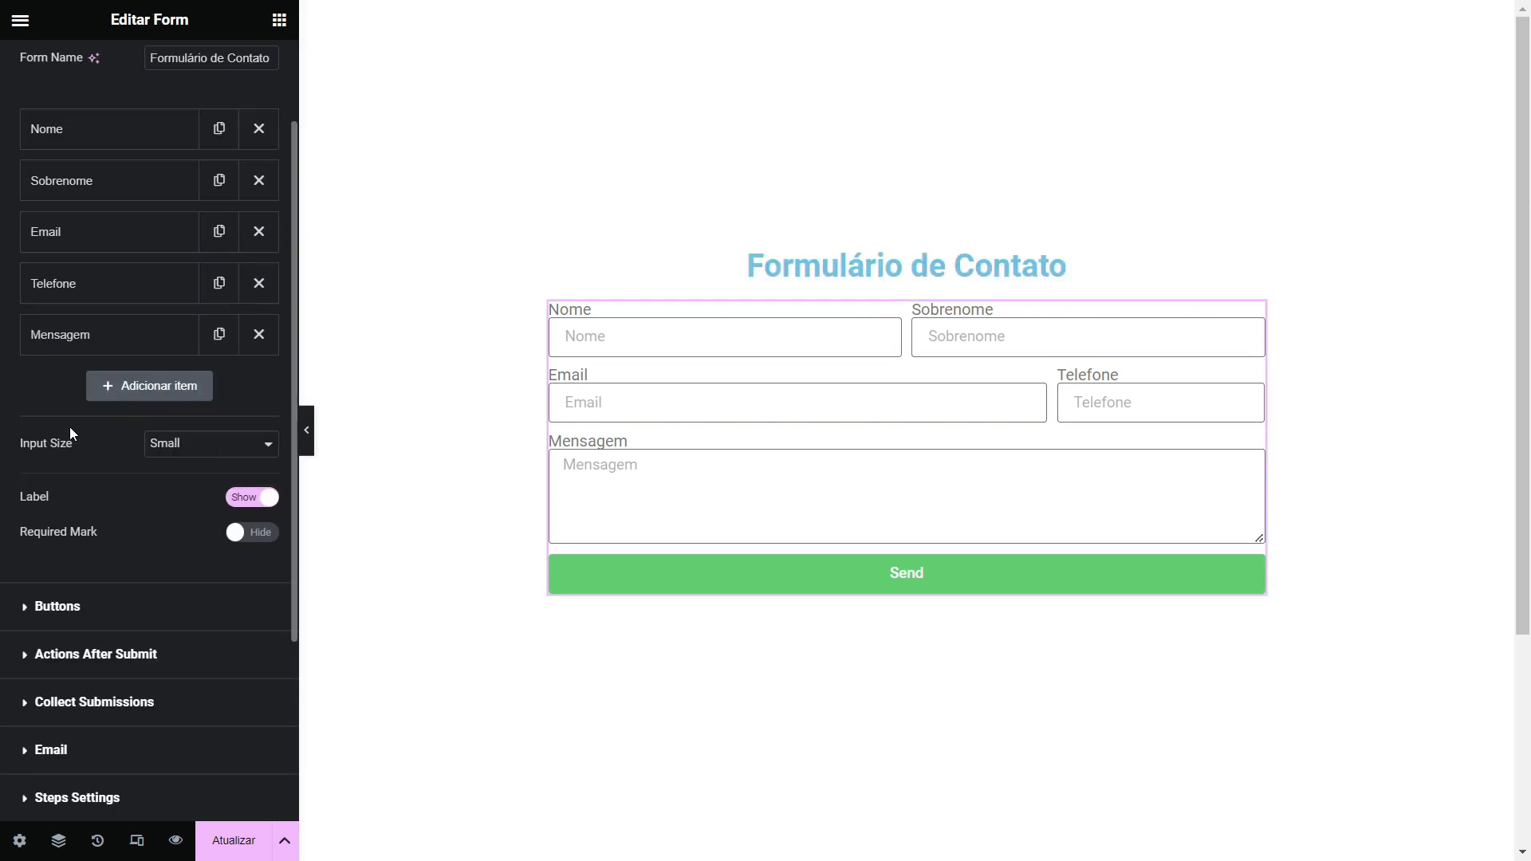
click(266, 542)
click(265, 542)
scroll(203, 535, down, 2)
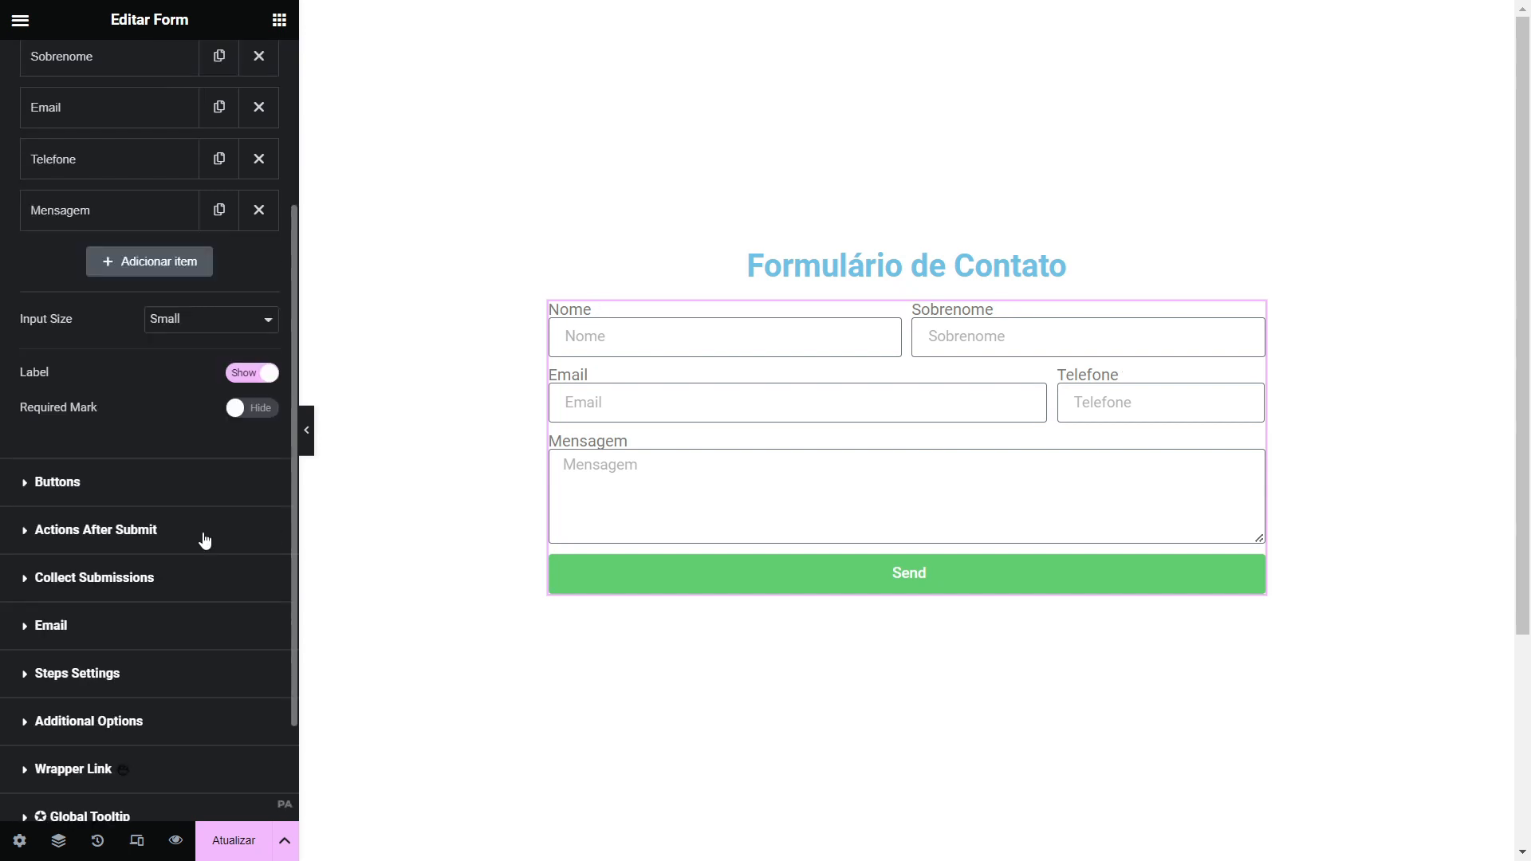
click(145, 482)
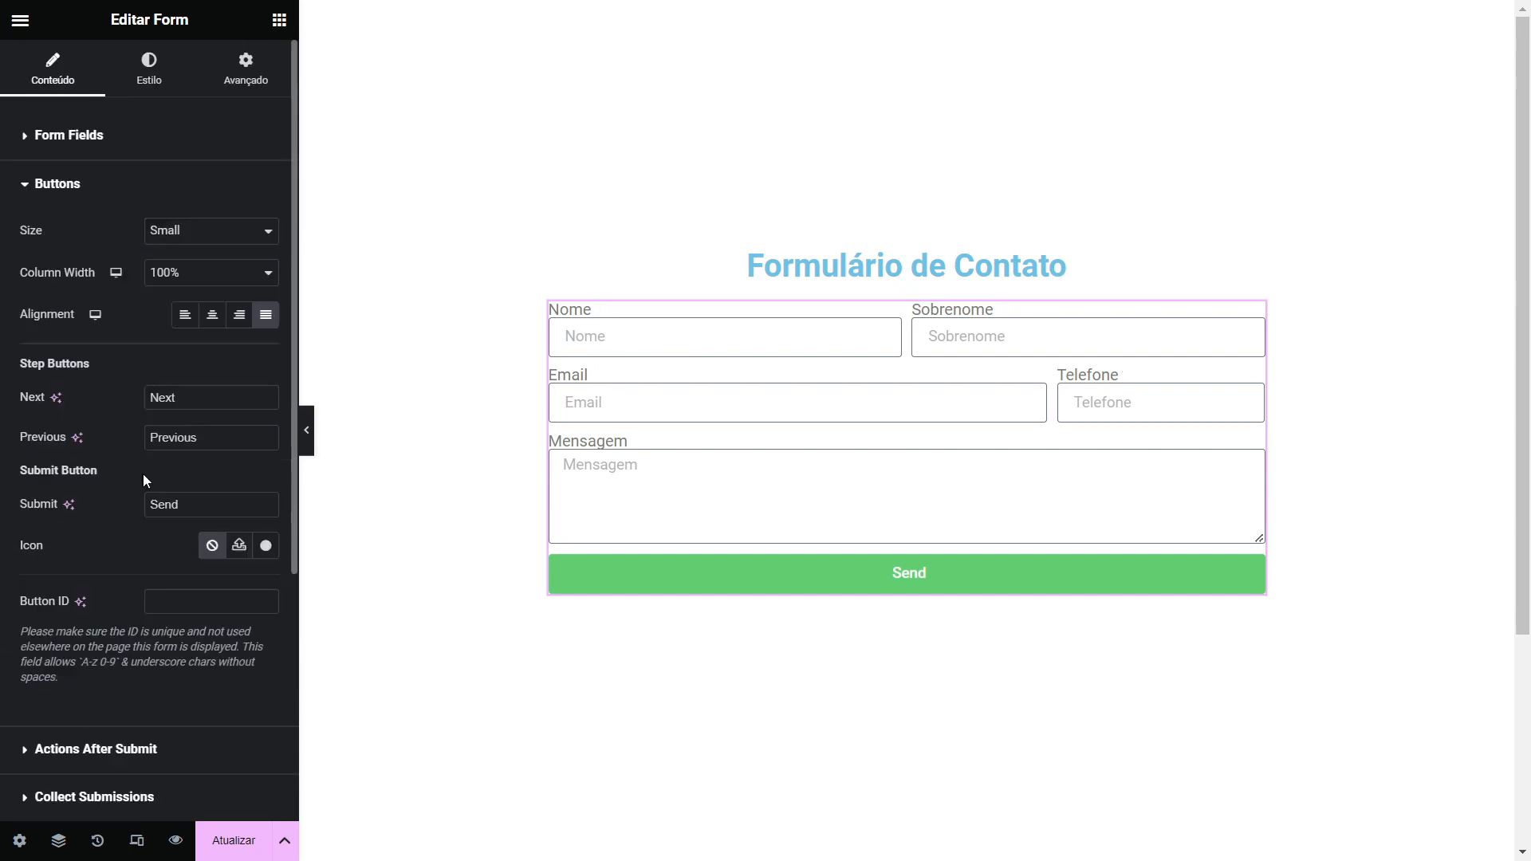
double_click(187, 502)
text(Enviar)
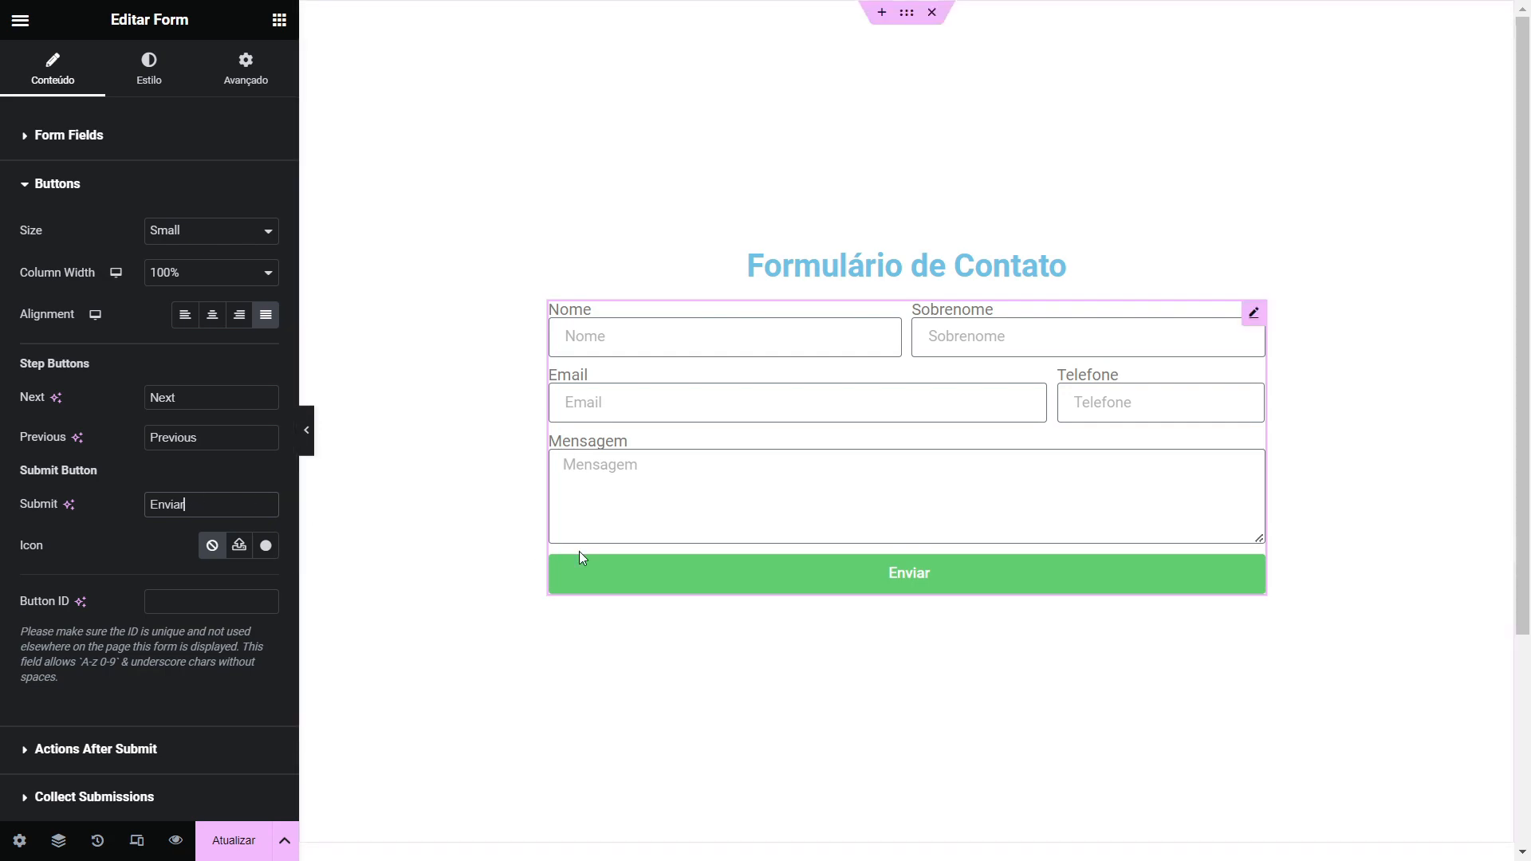
Step: Search the icon library for "paper" and insert the solid paper plane icon on the submit button
click(266, 546)
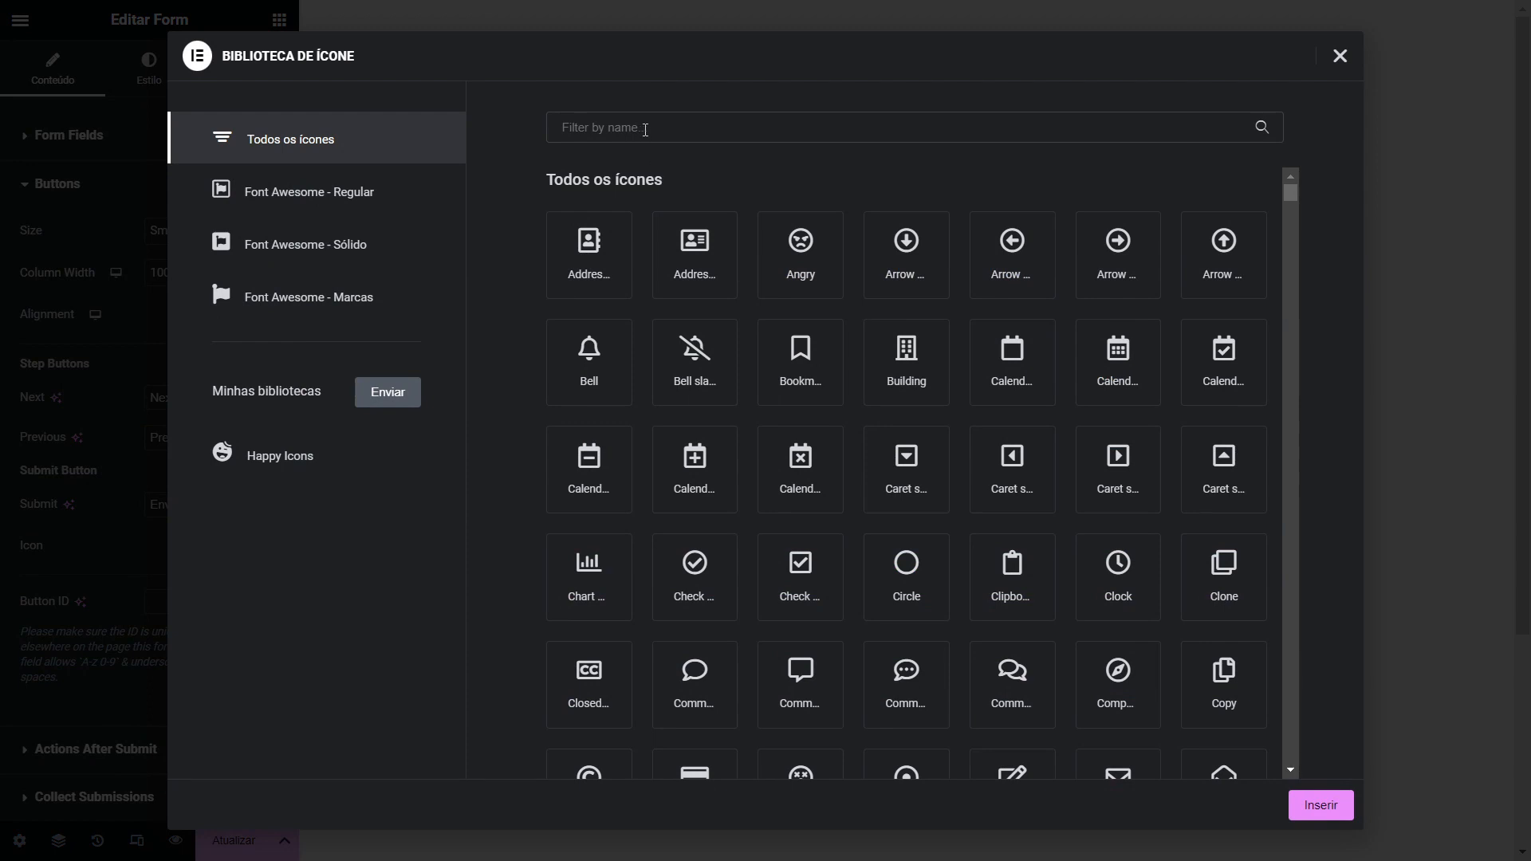
text(paper)
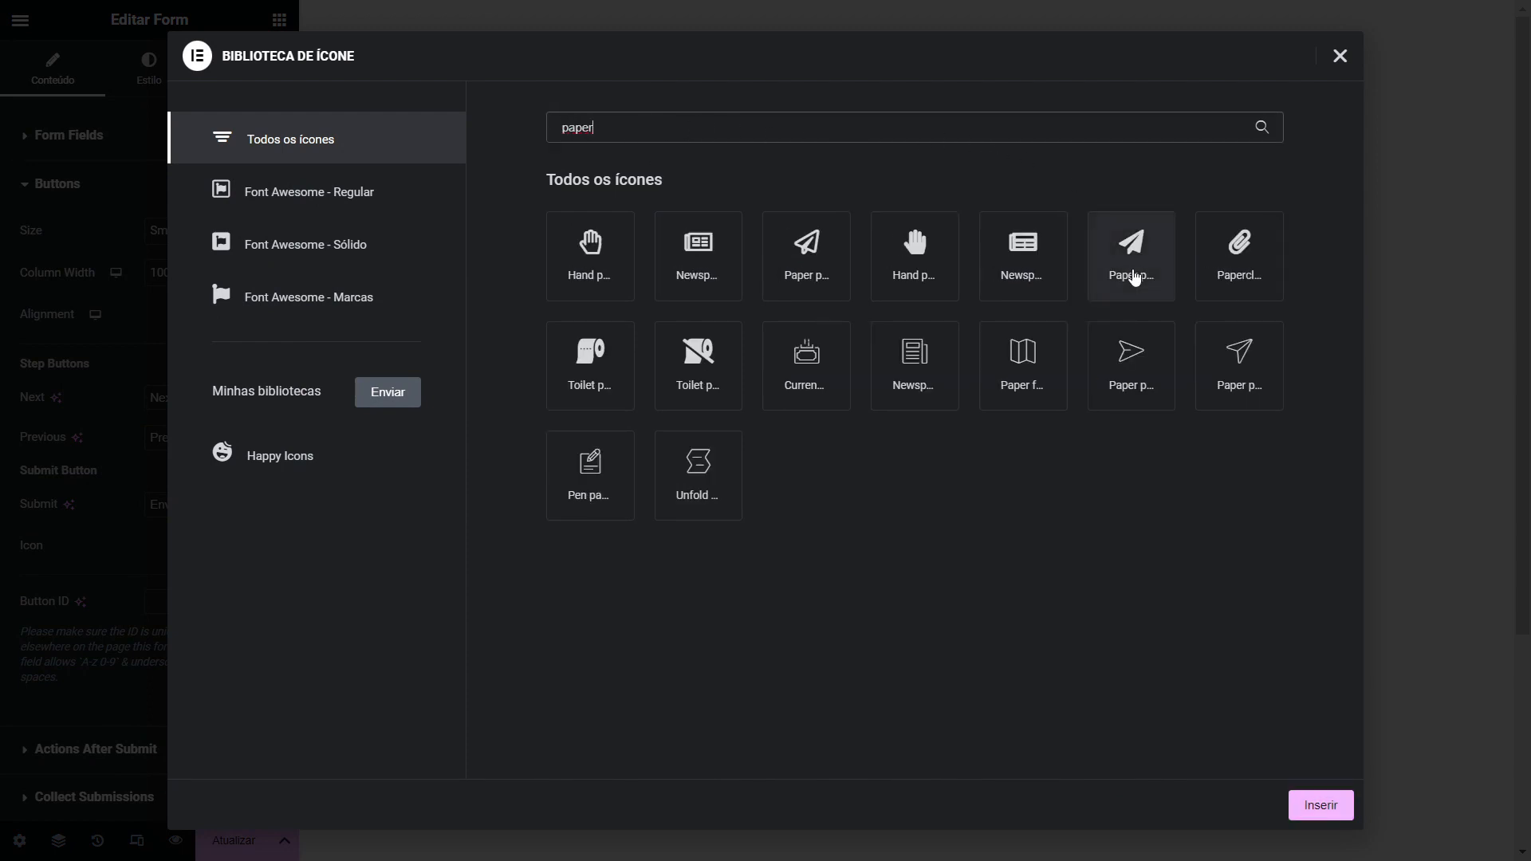
click(1132, 275)
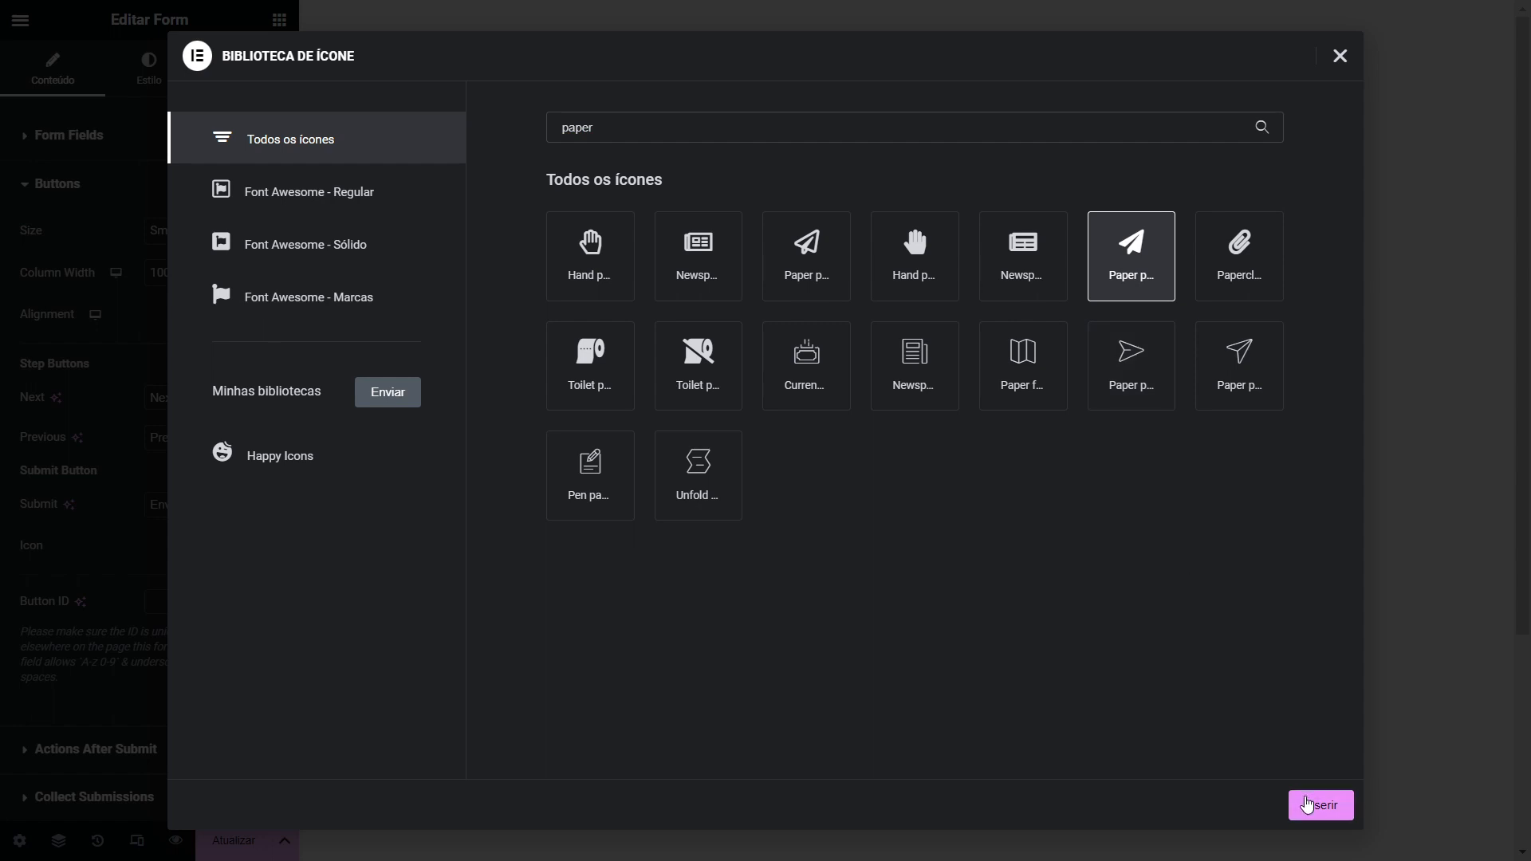
click(1312, 806)
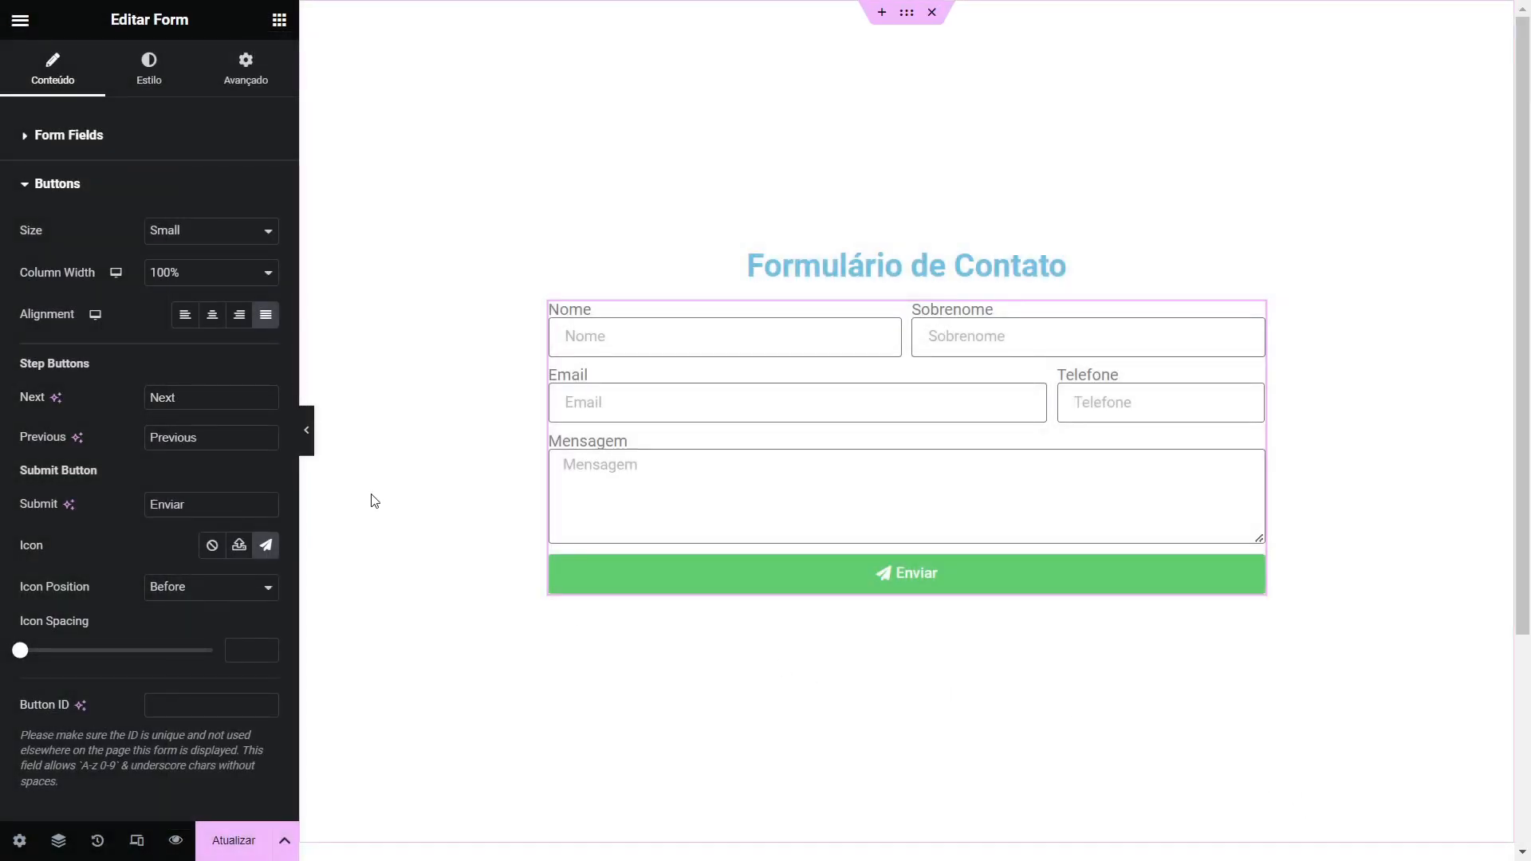
Step: Set the border radius of the form fields to 20 px on all corners
click(145, 91)
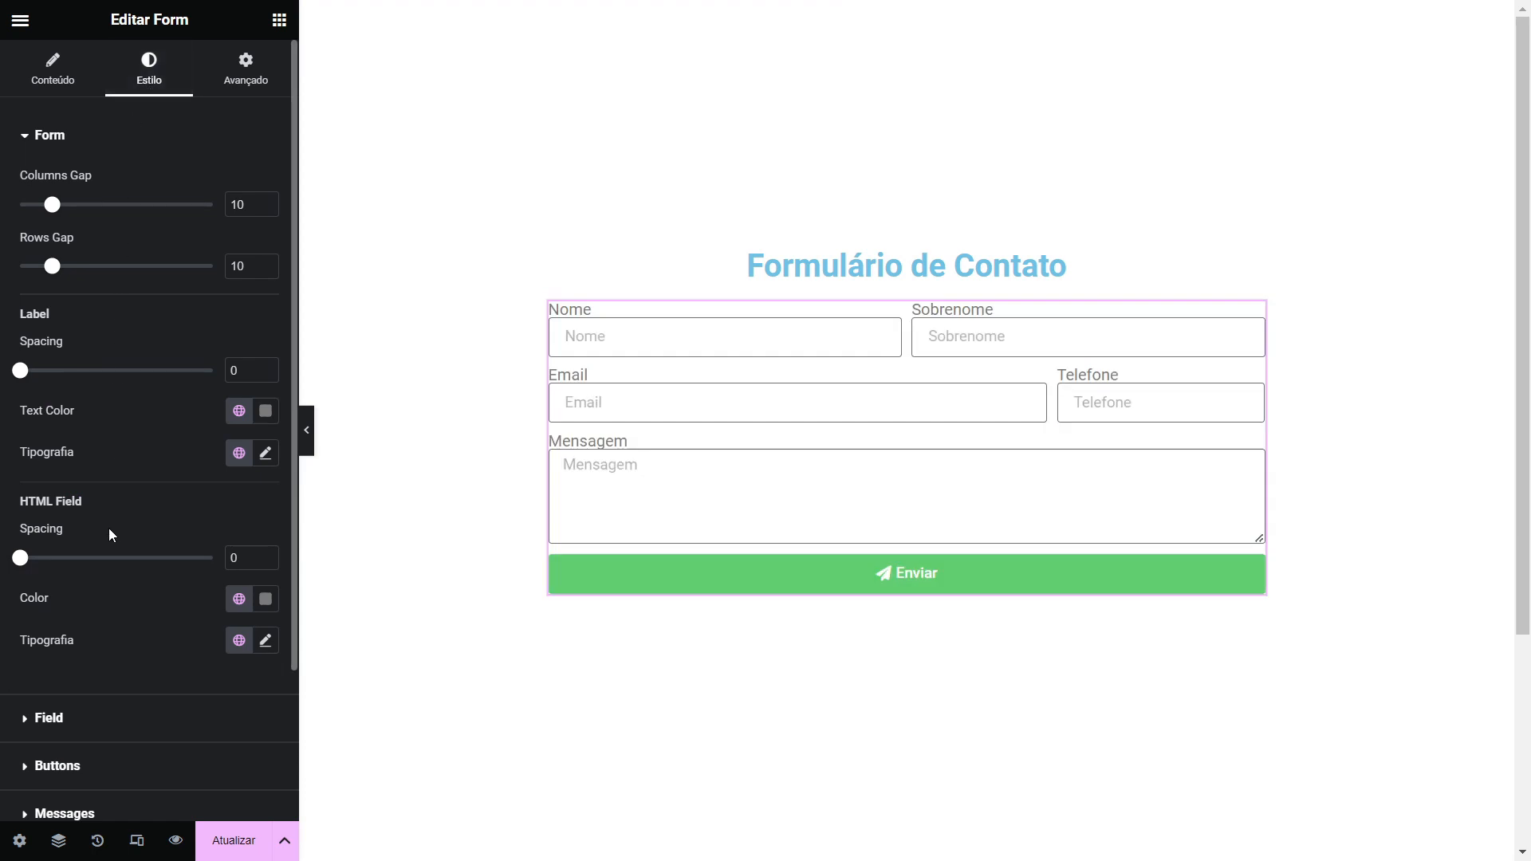
click(83, 715)
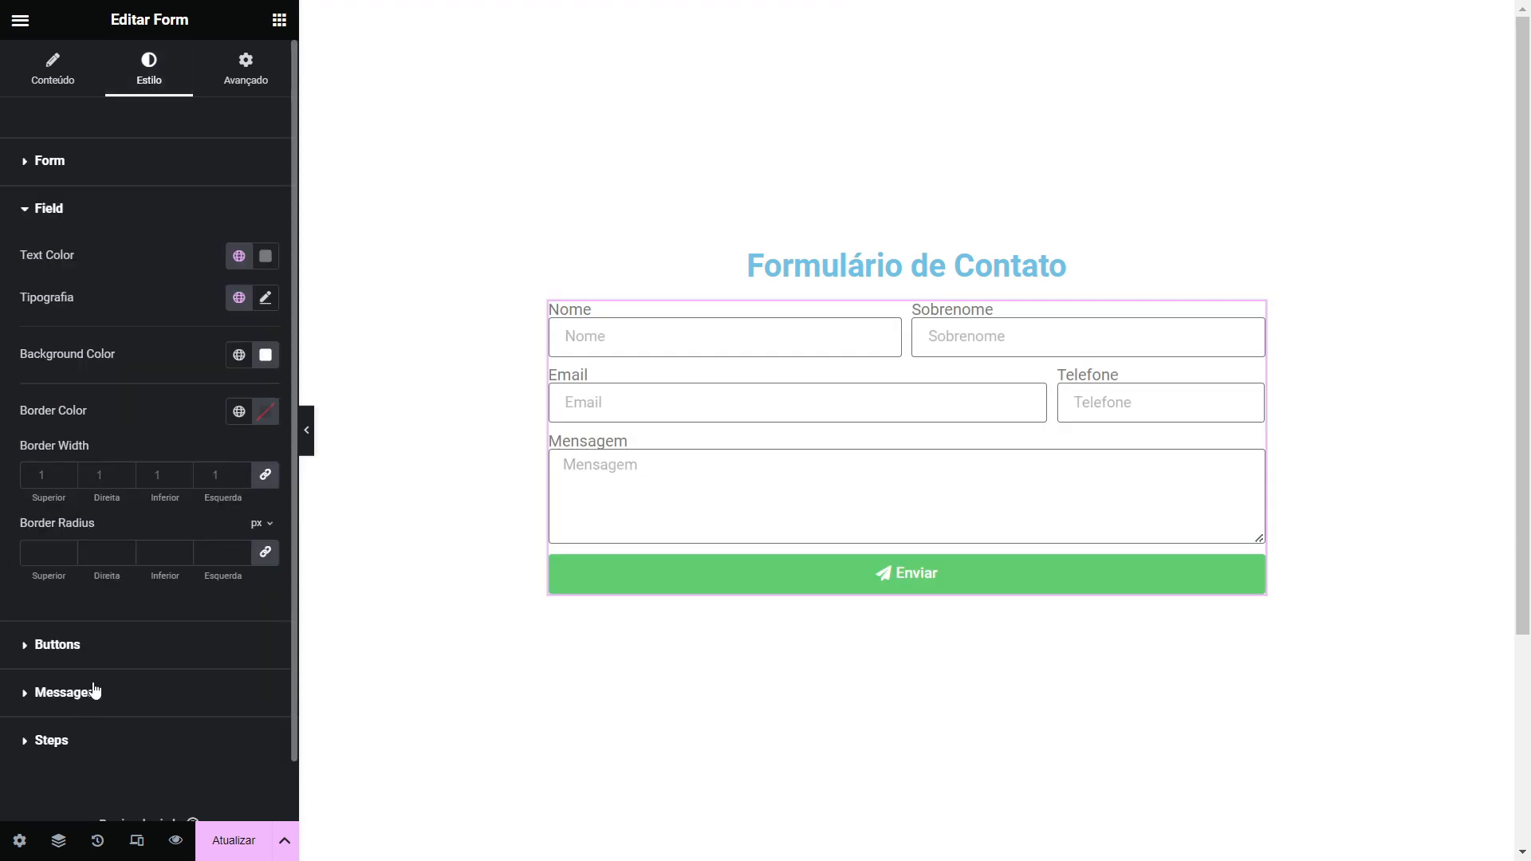
click(43, 551)
text(20)
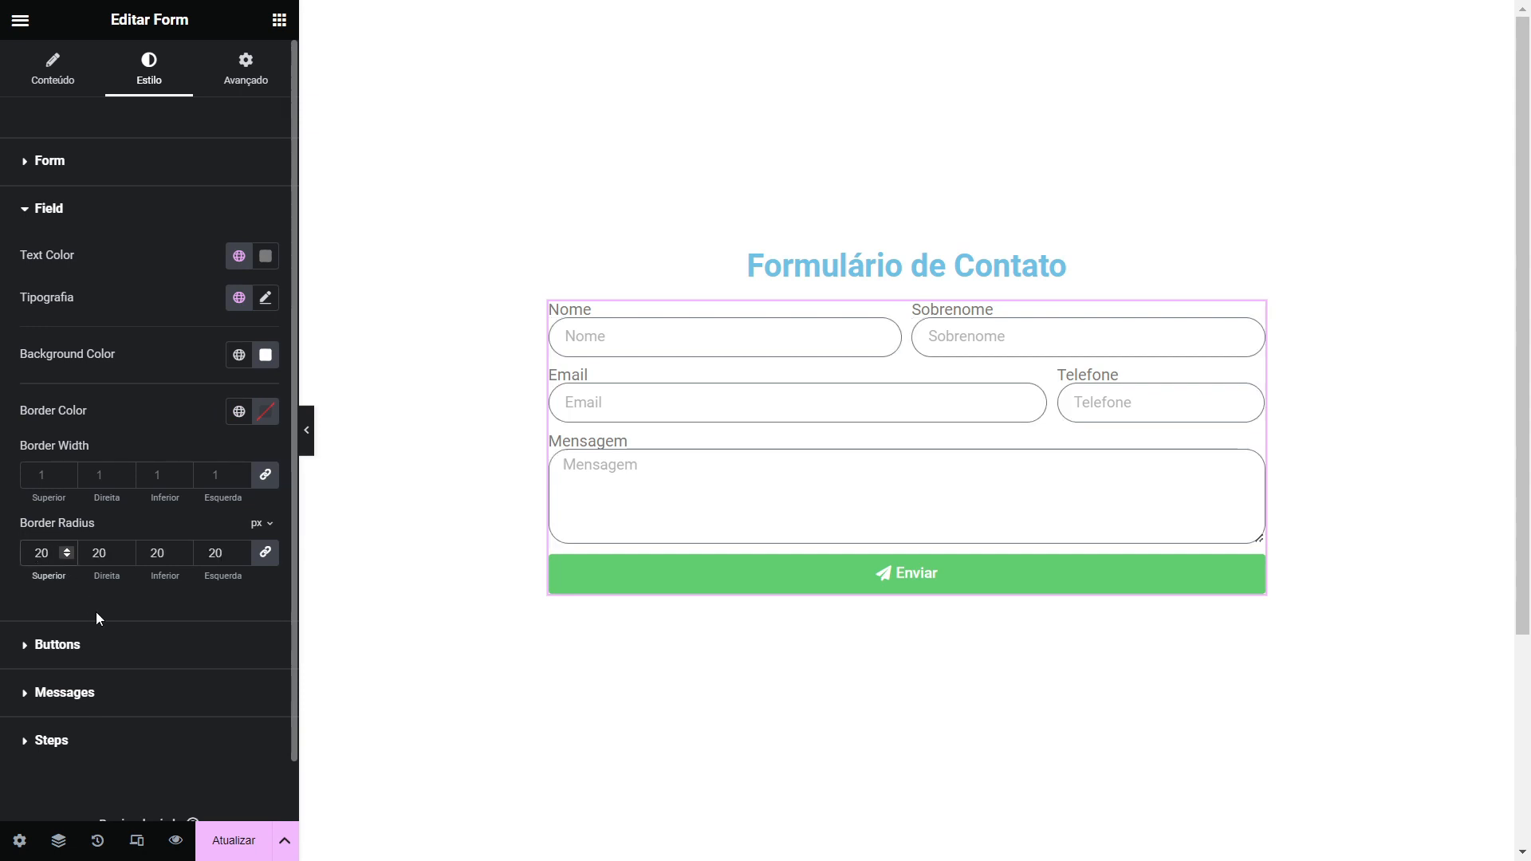
Step: Set the submit button's background to the global colour Primário in the normal state and Acento in the hover state
click(102, 647)
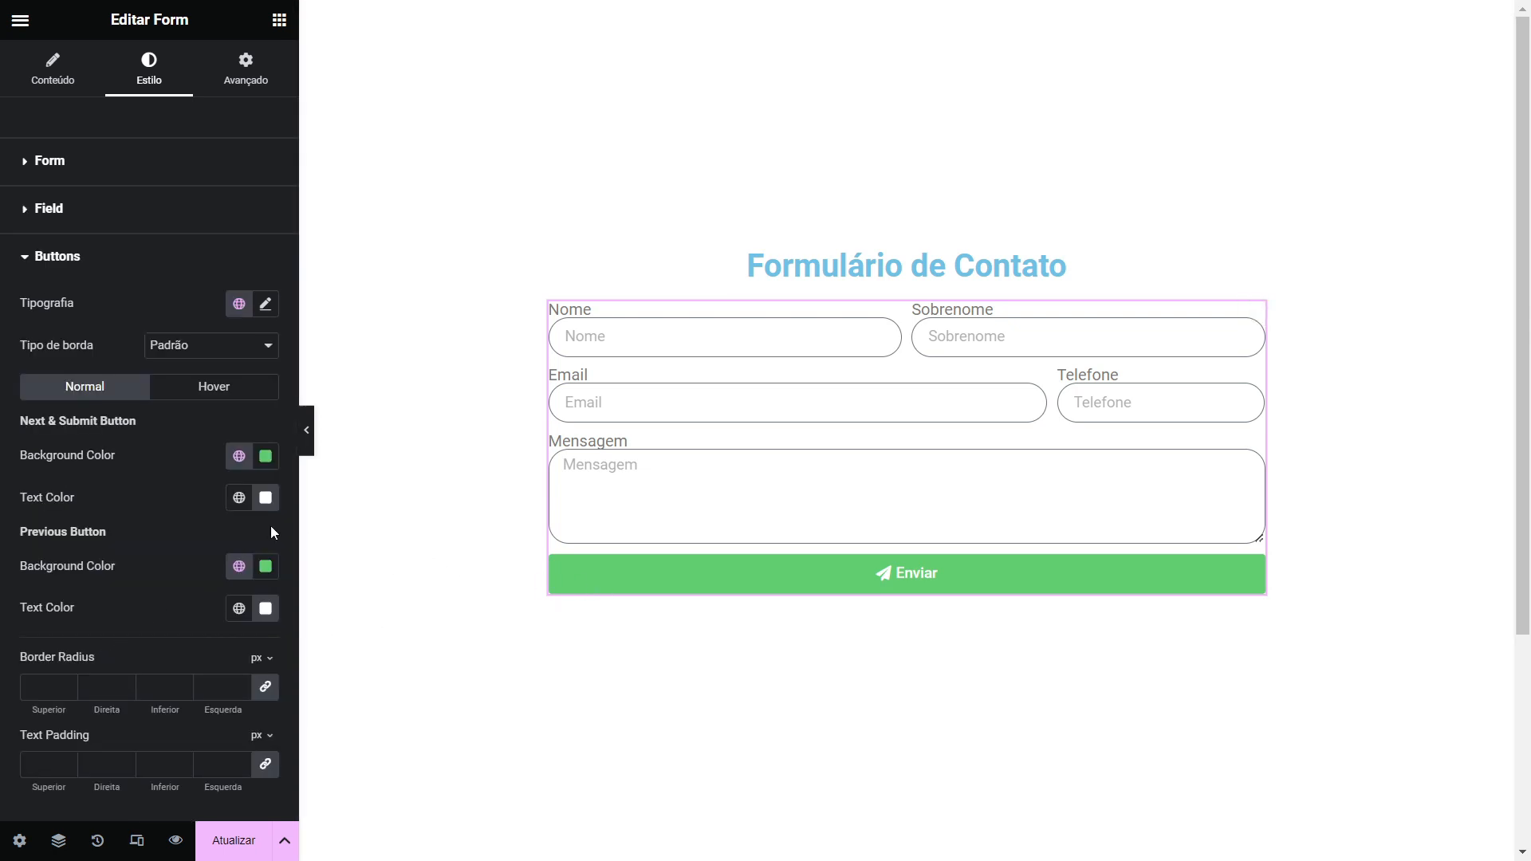
click(238, 456)
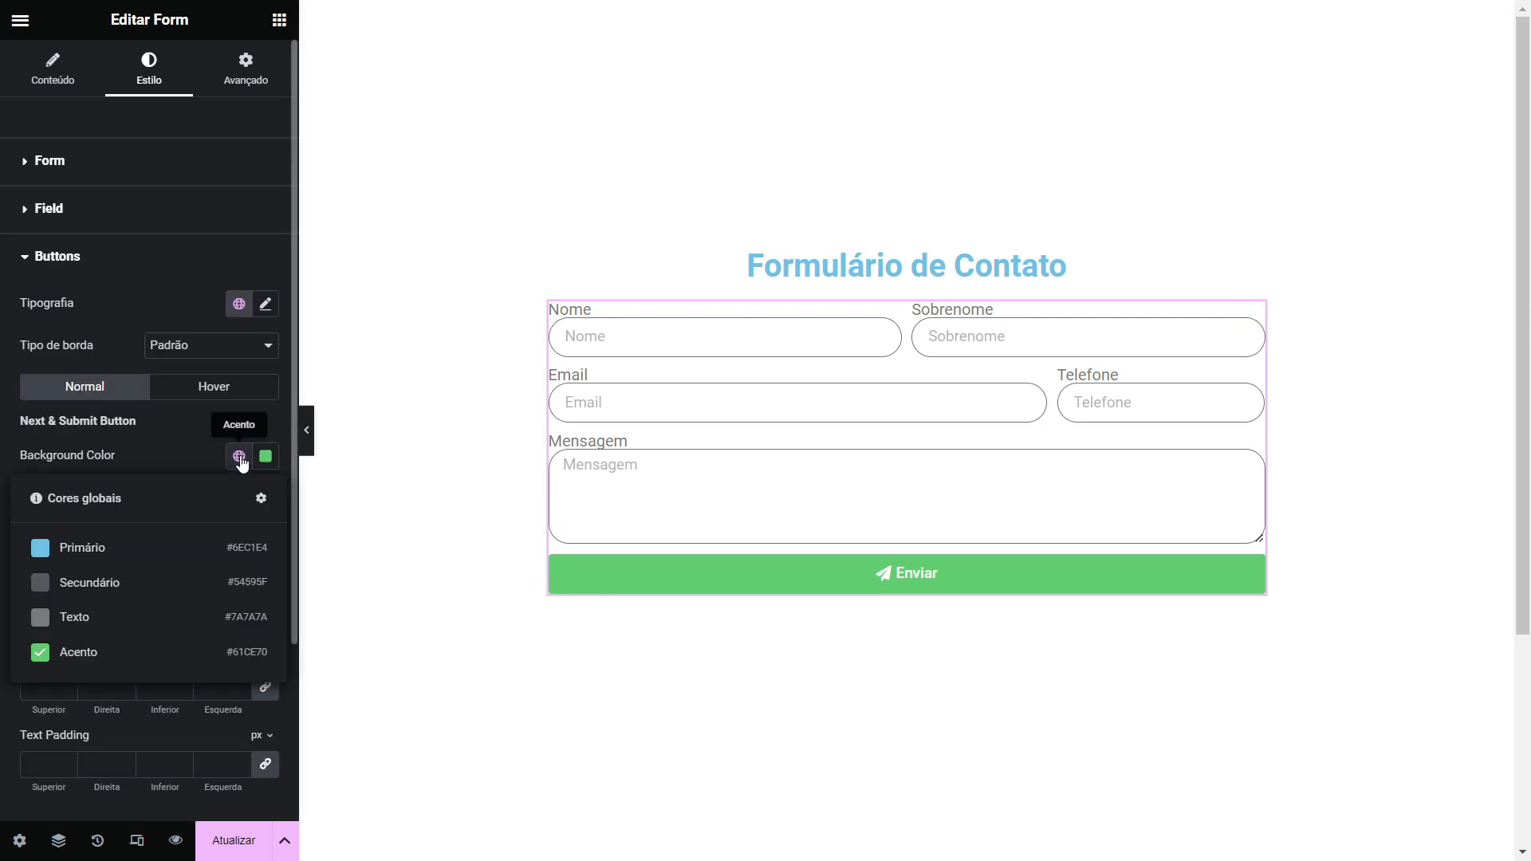
click(144, 551)
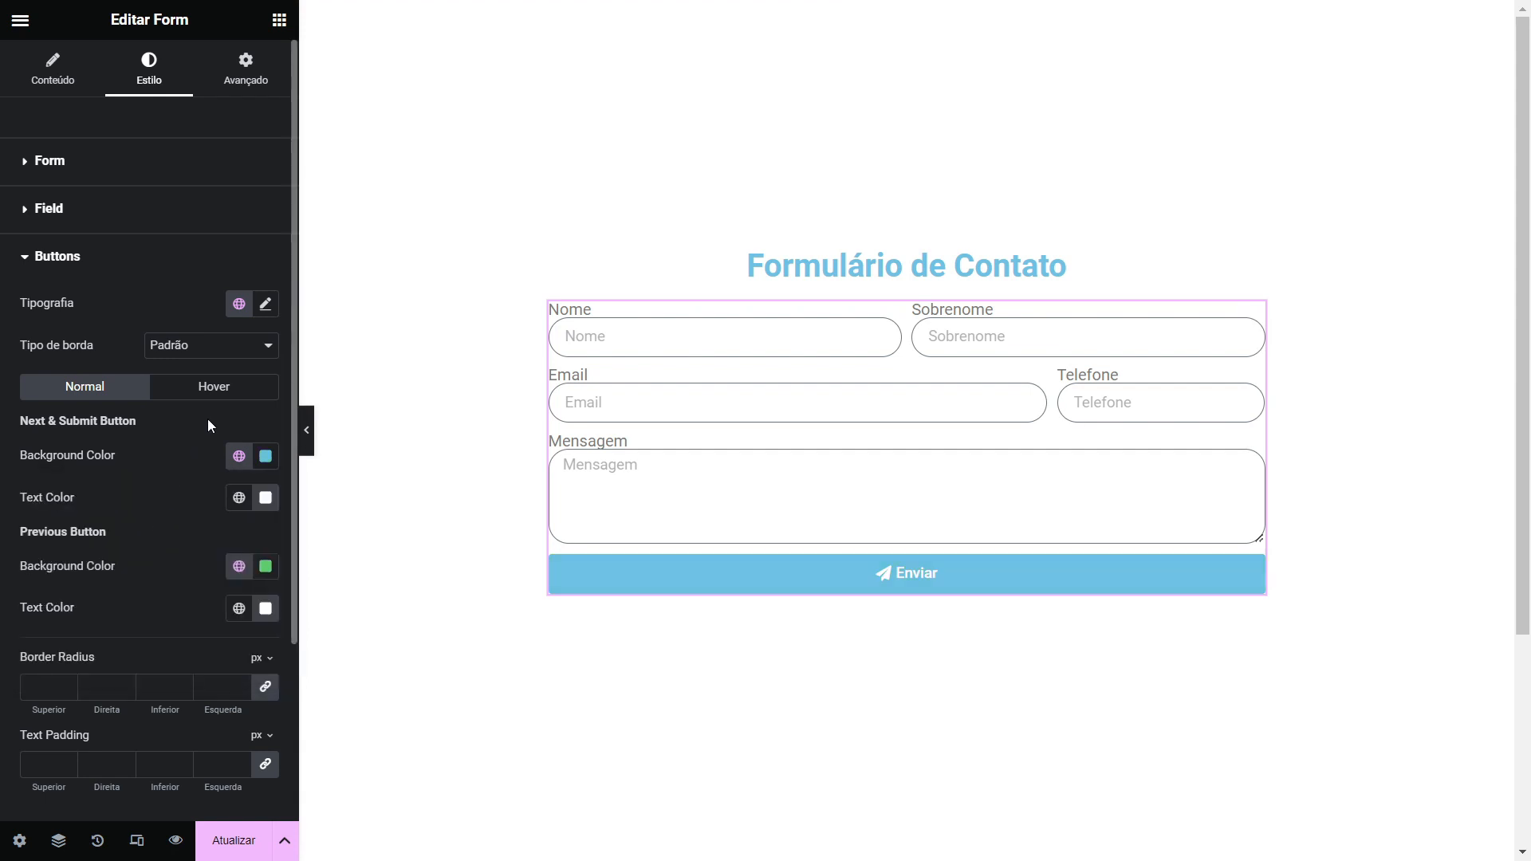
click(217, 394)
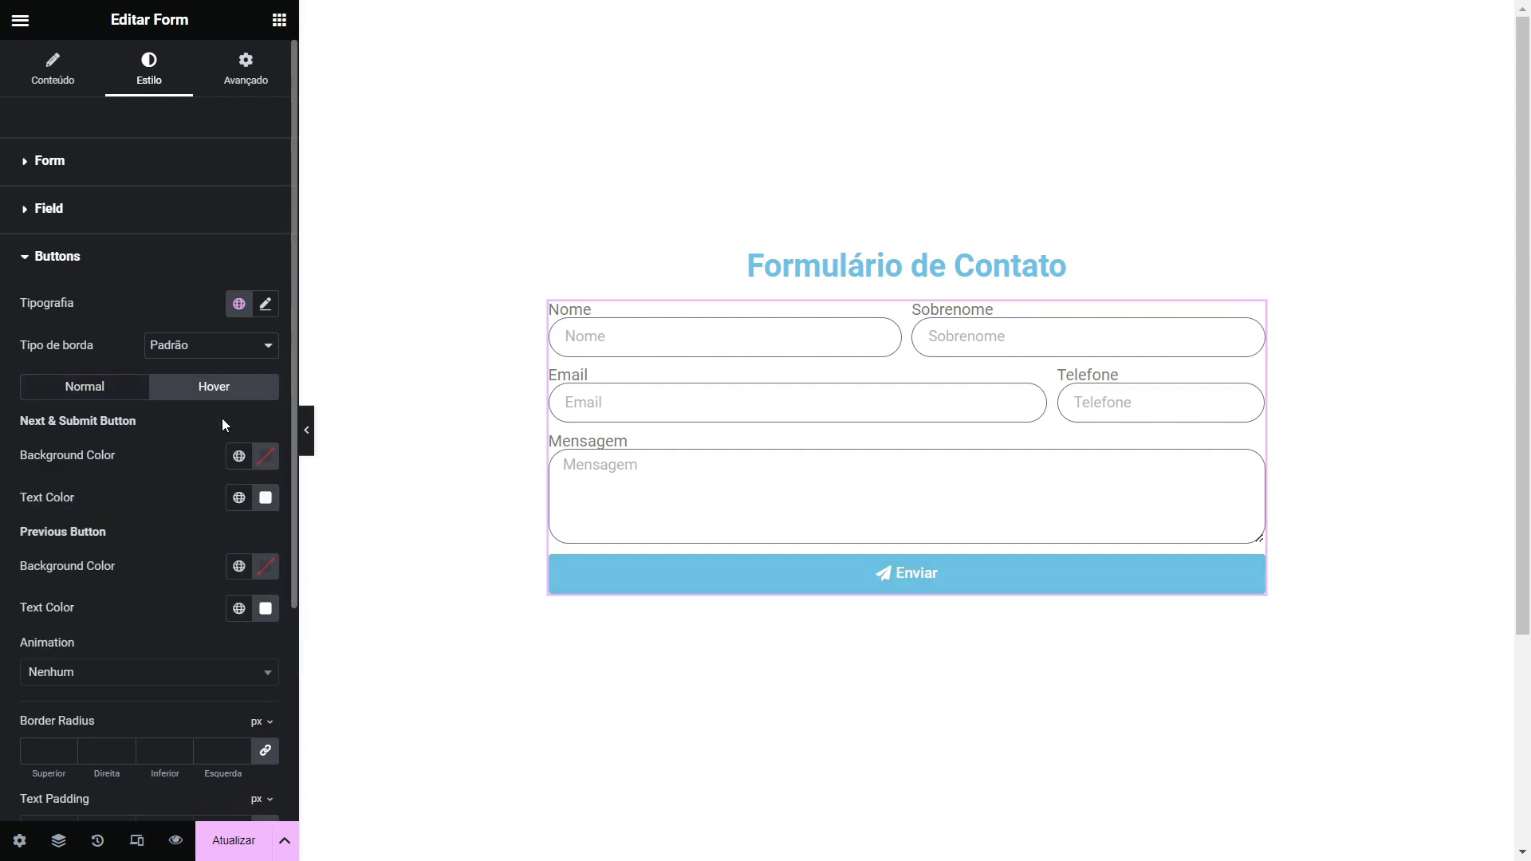
click(239, 456)
click(95, 656)
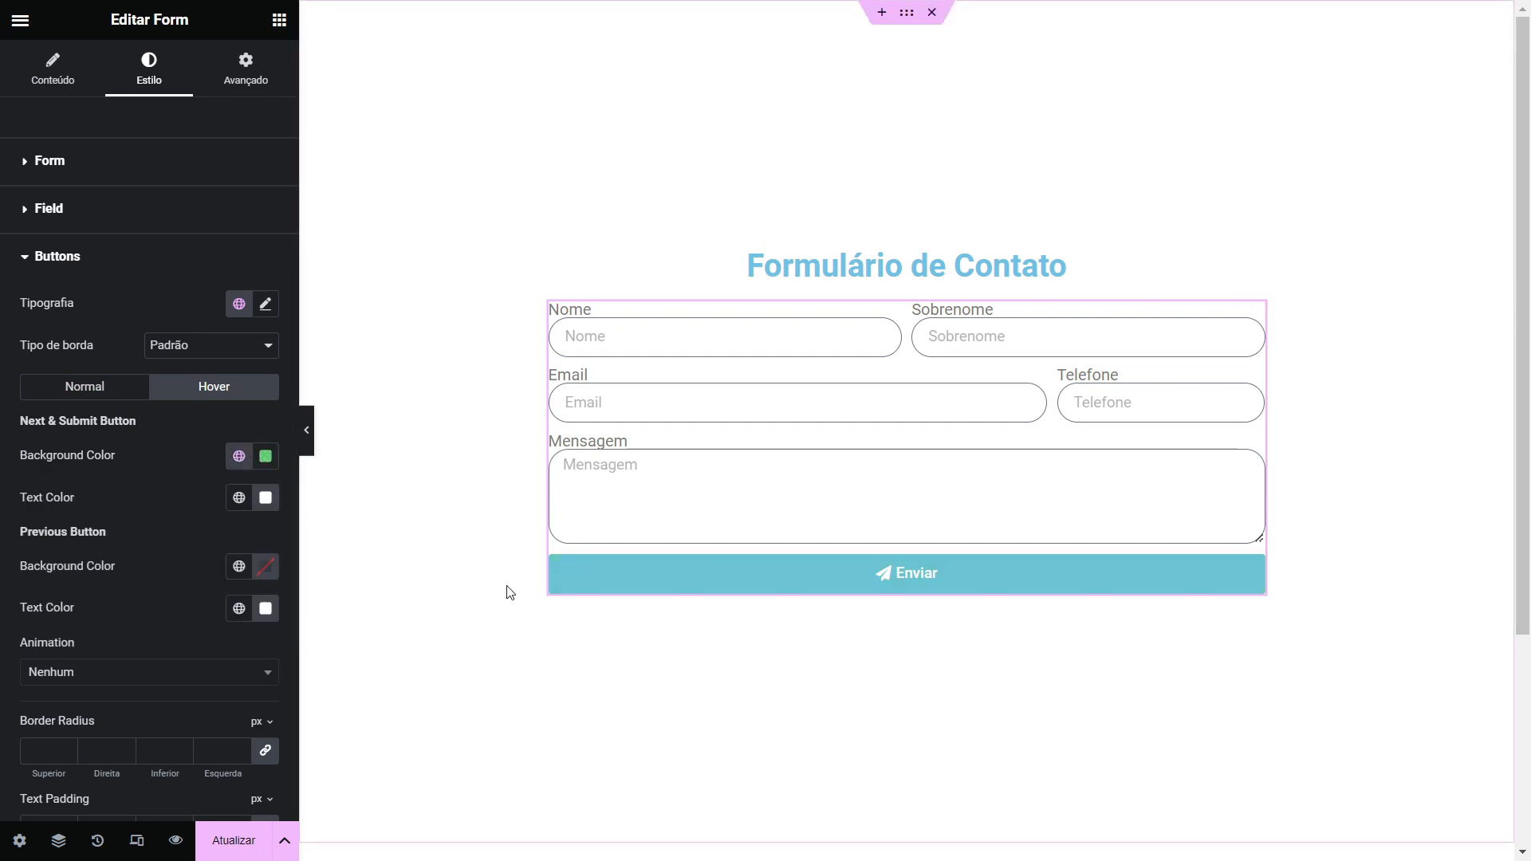
Step: Set the form buttons' border radius to 20 px on all corners
click(78, 390)
scroll(77, 390, down, 2)
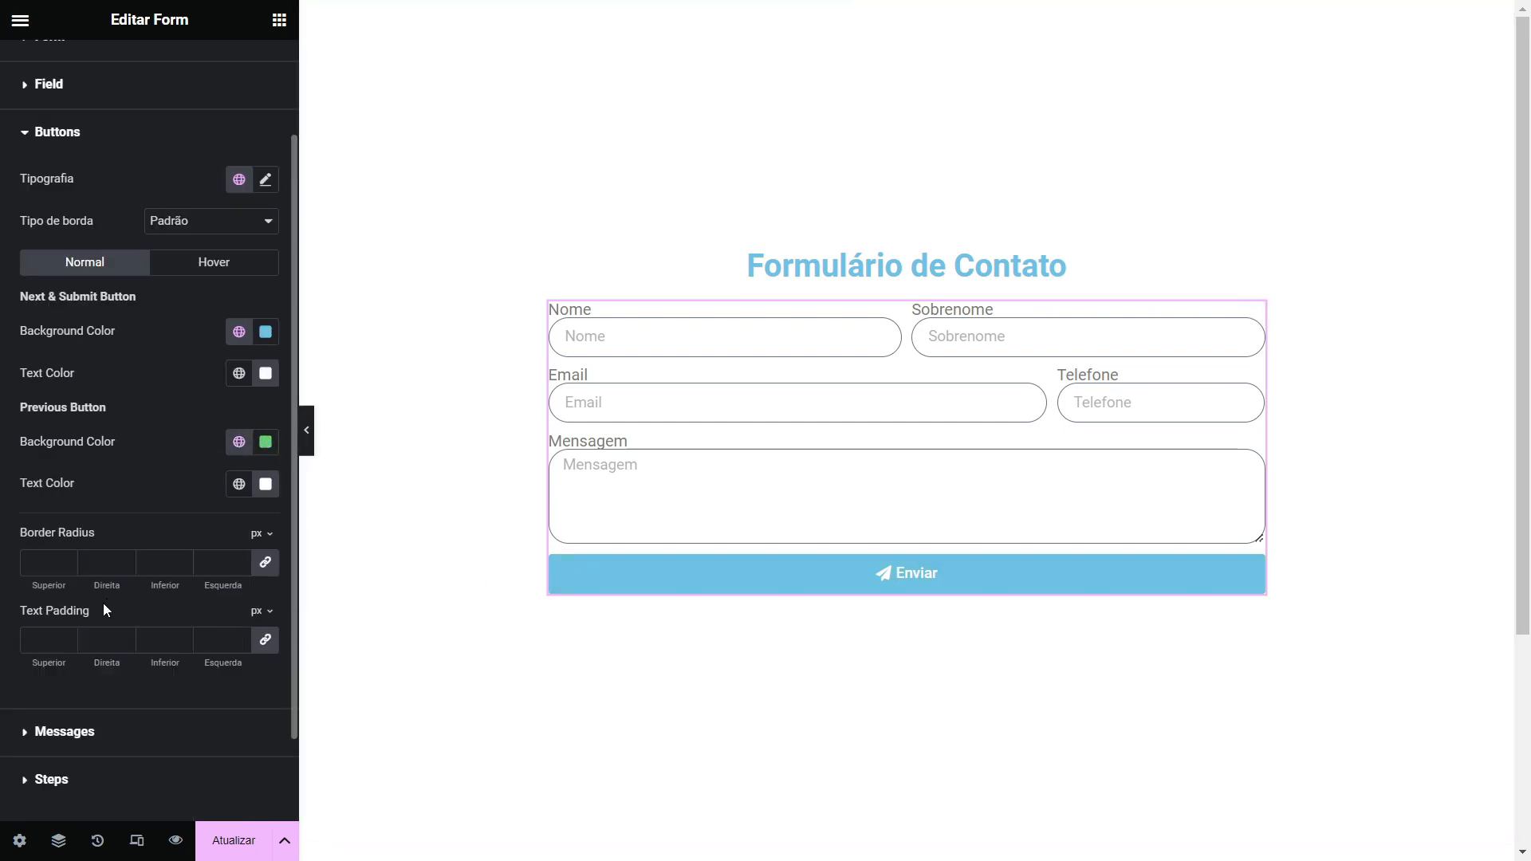
click(39, 563)
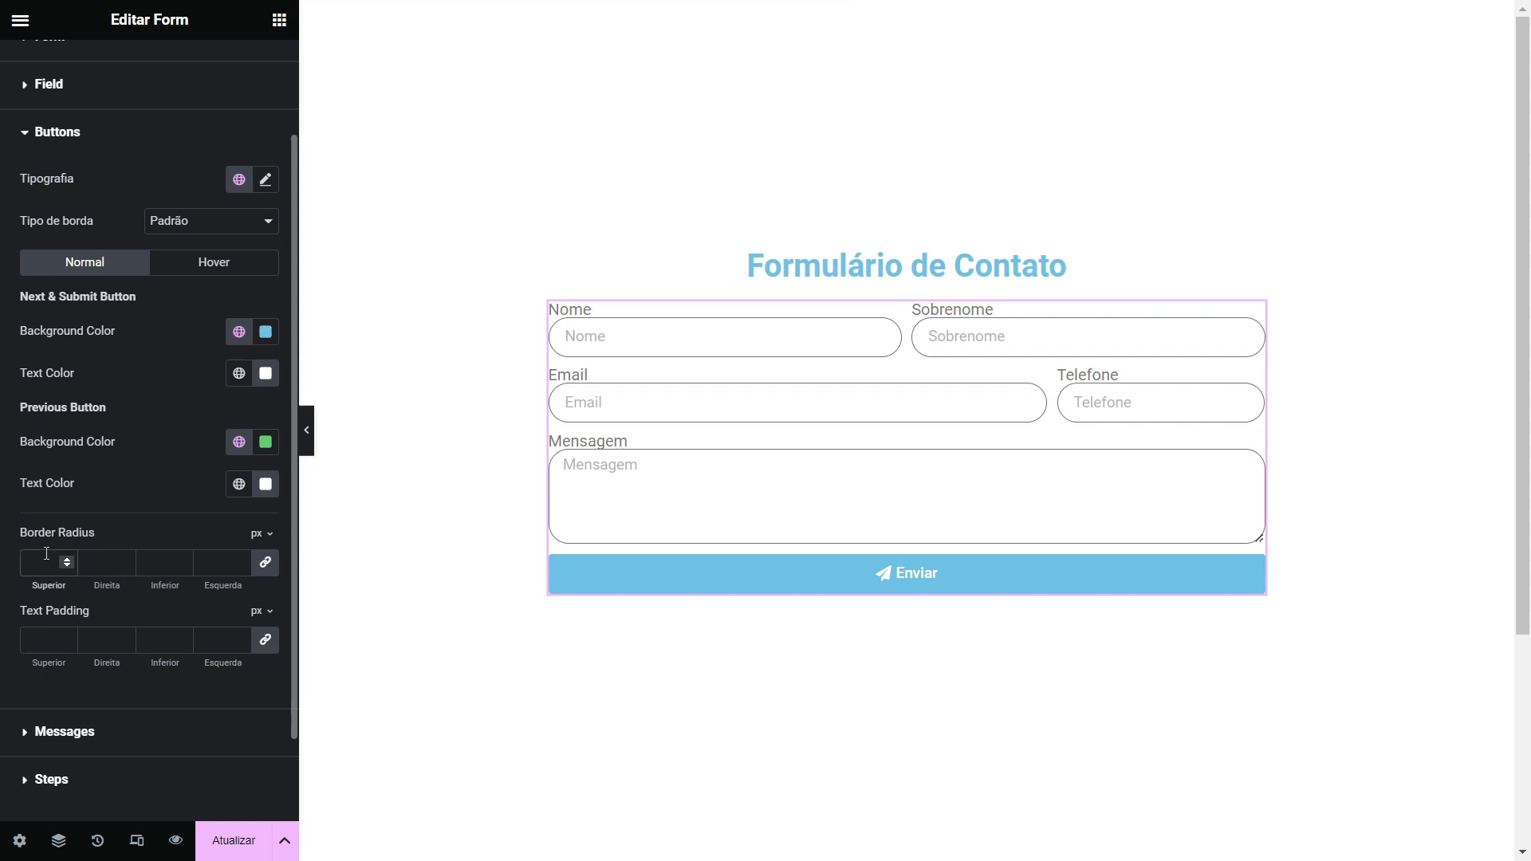
text(20)
scroll(137, 537, up, 2)
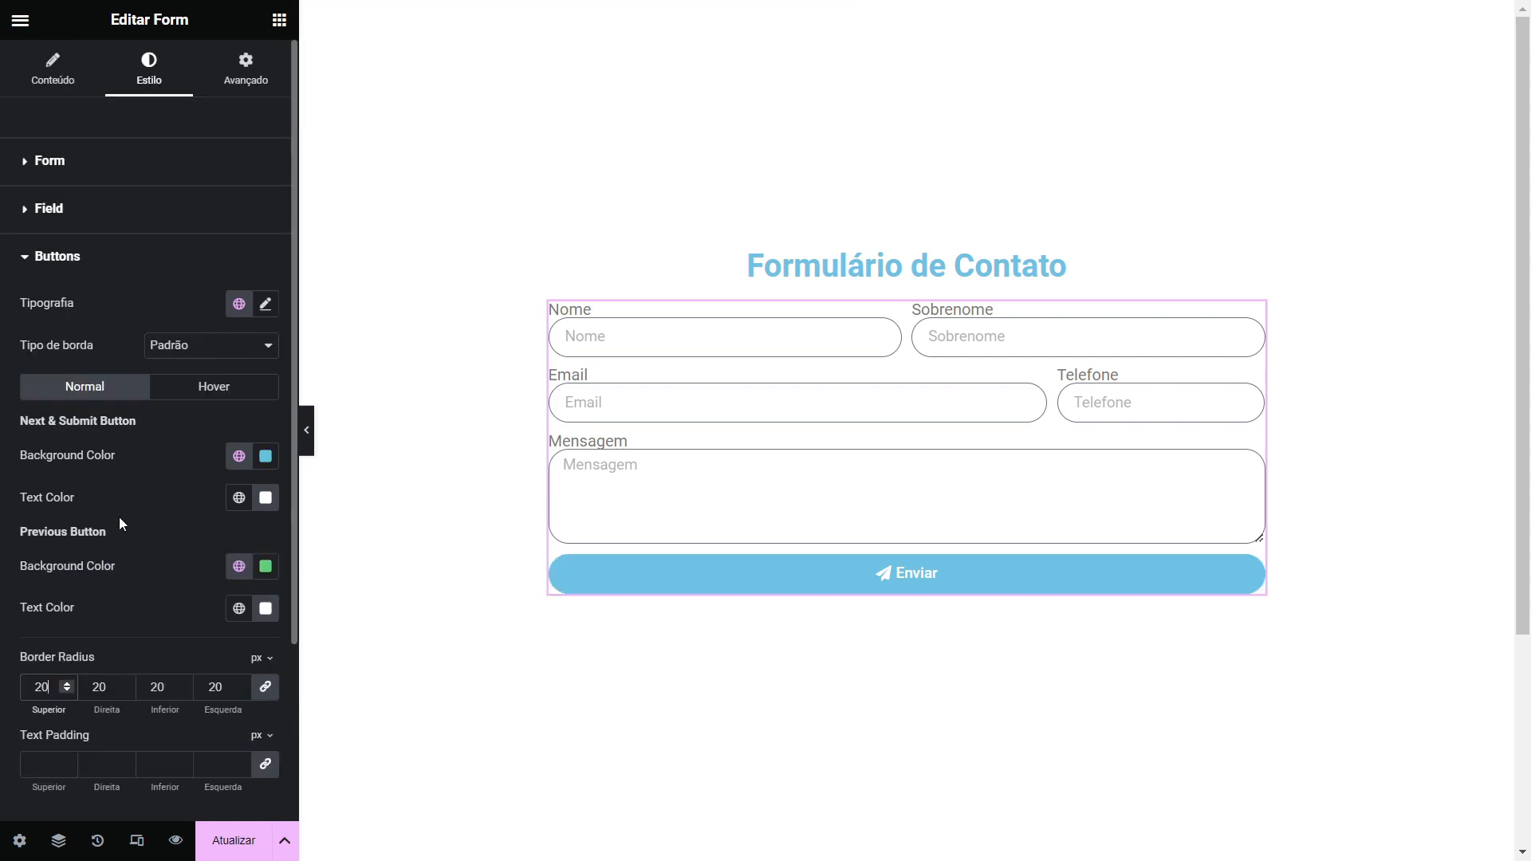
Step: Hide the labels of the form fields and preview the form at full page width
click(60, 92)
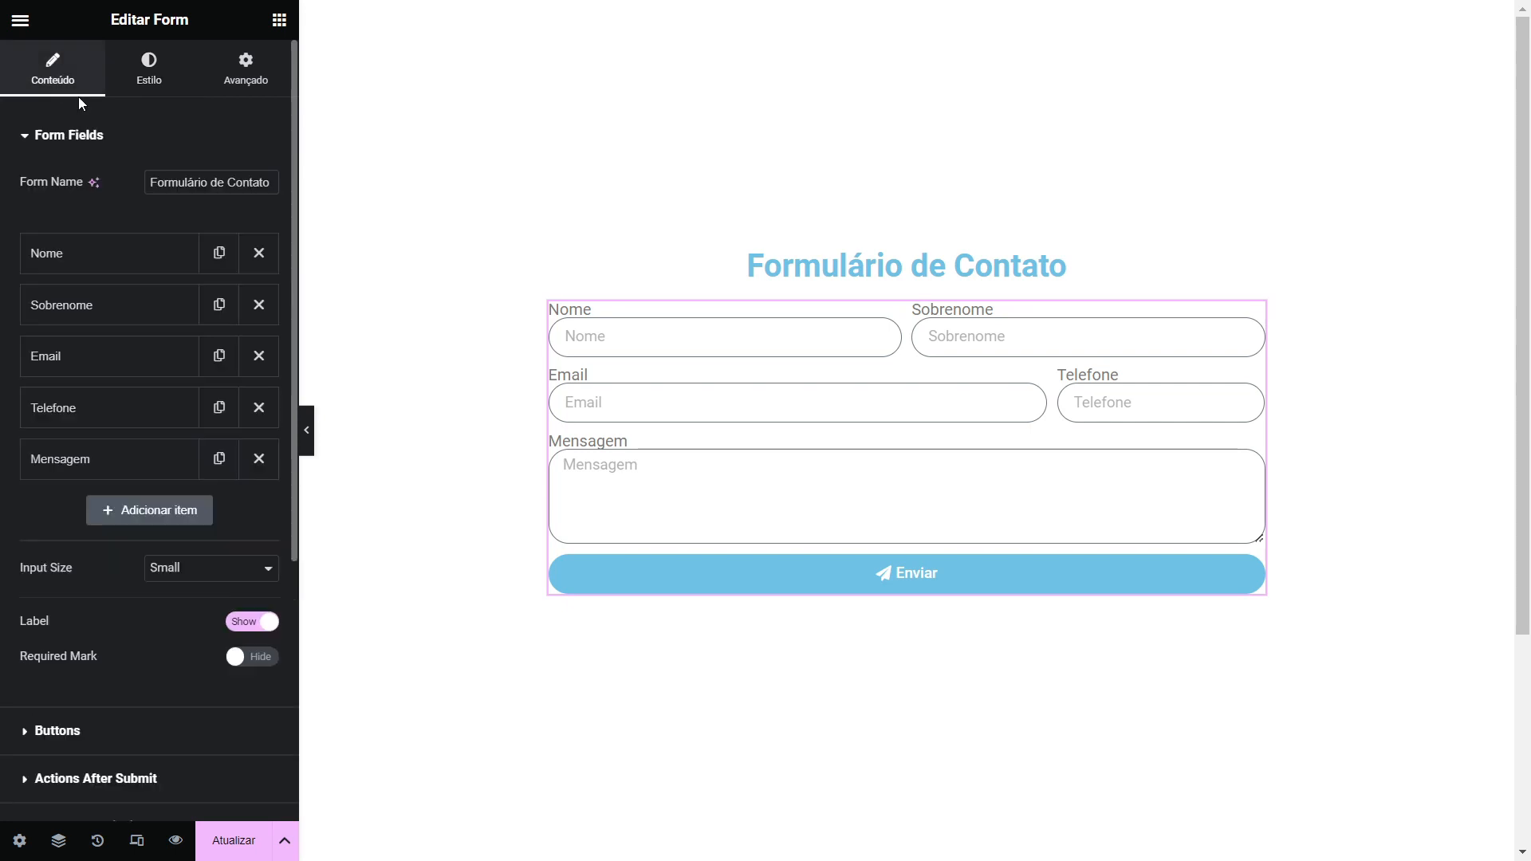
click(244, 621)
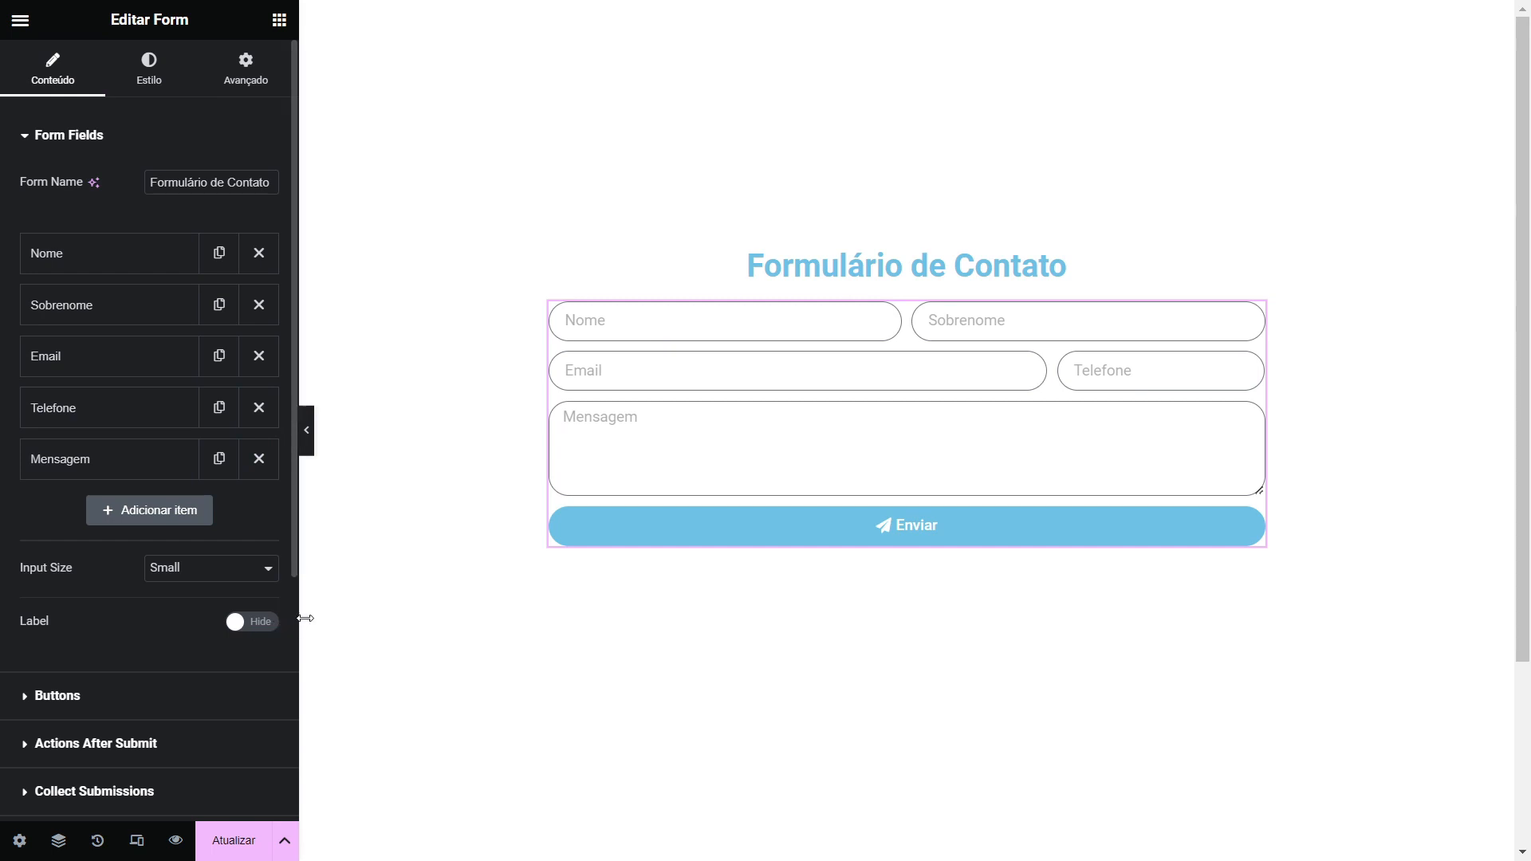
click(307, 430)
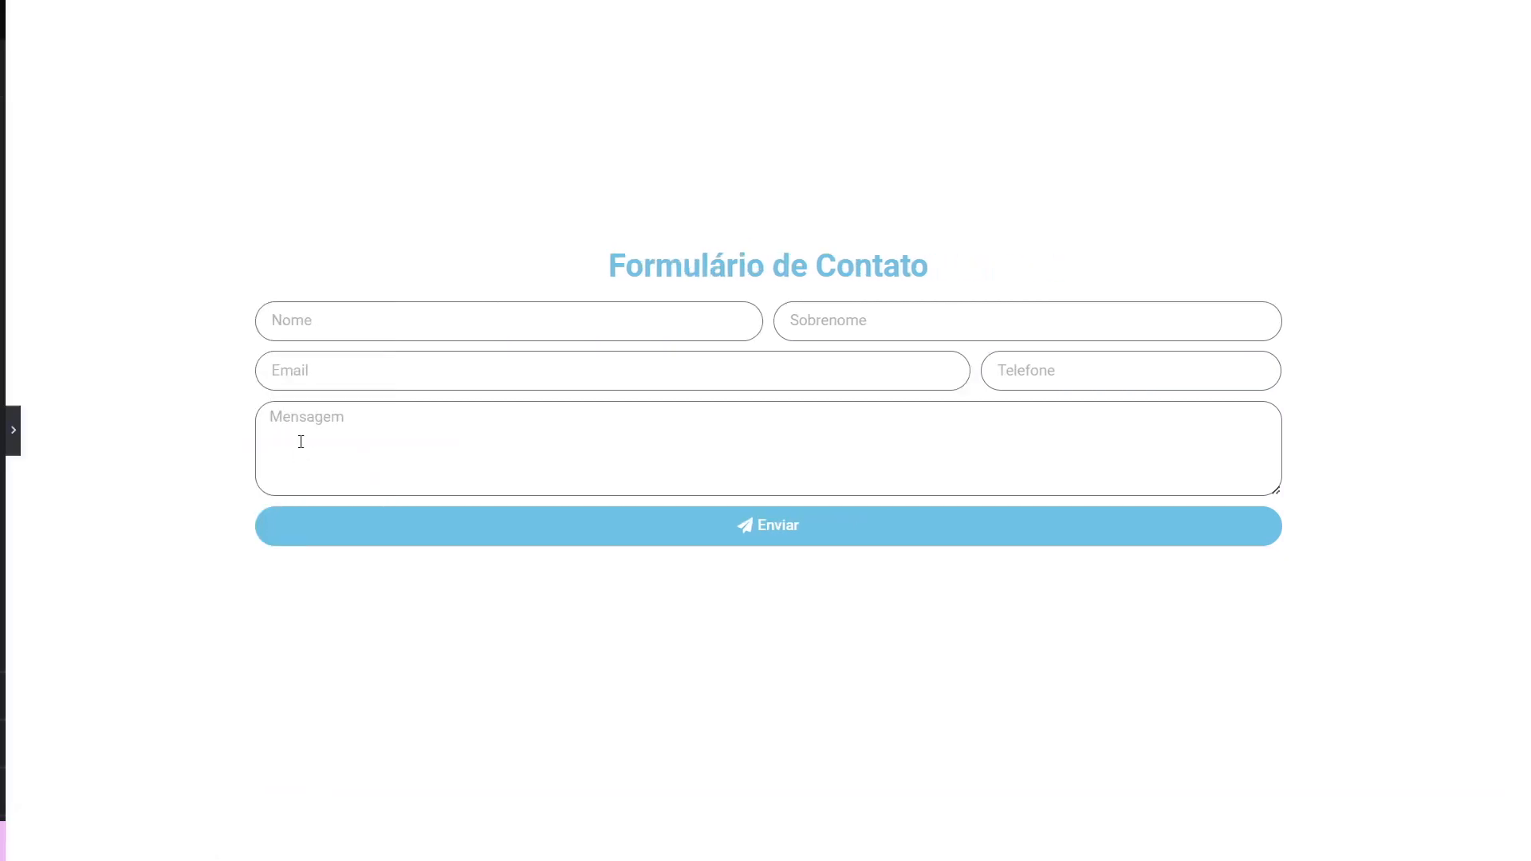